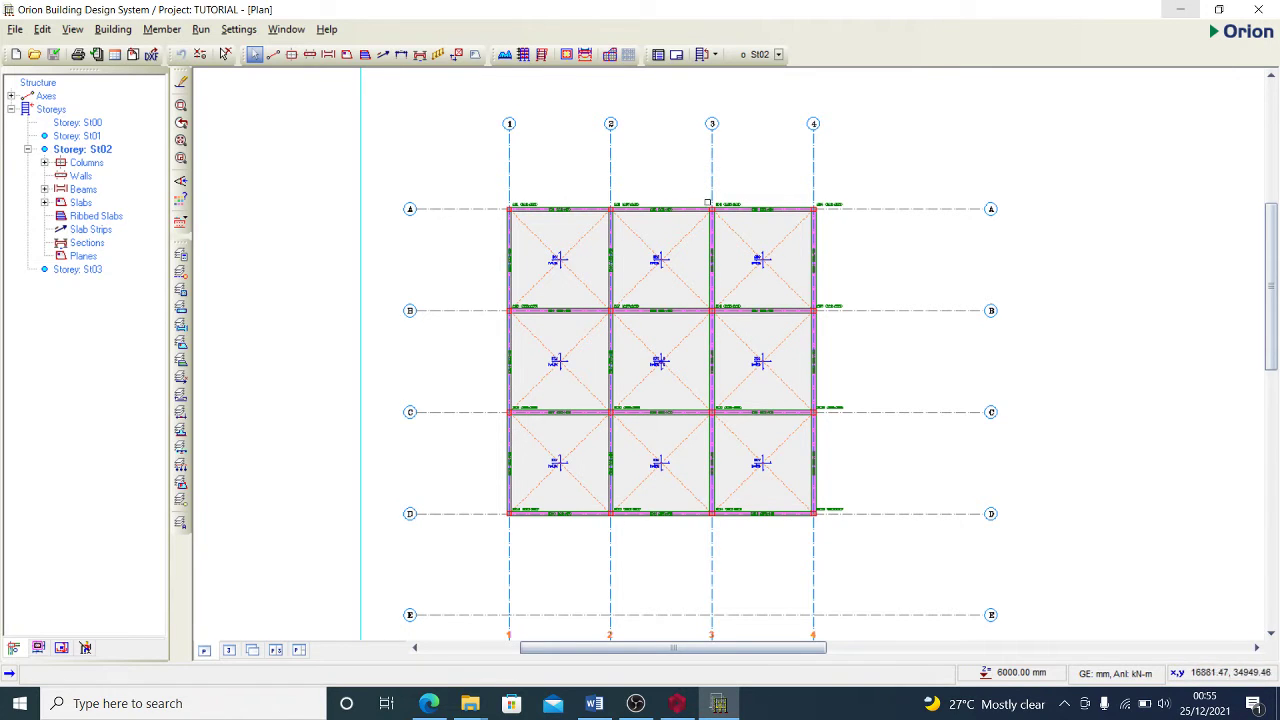
- Zoom into the storey St02 plan of the three-storey frame
scroll(795, 394, up, 1)
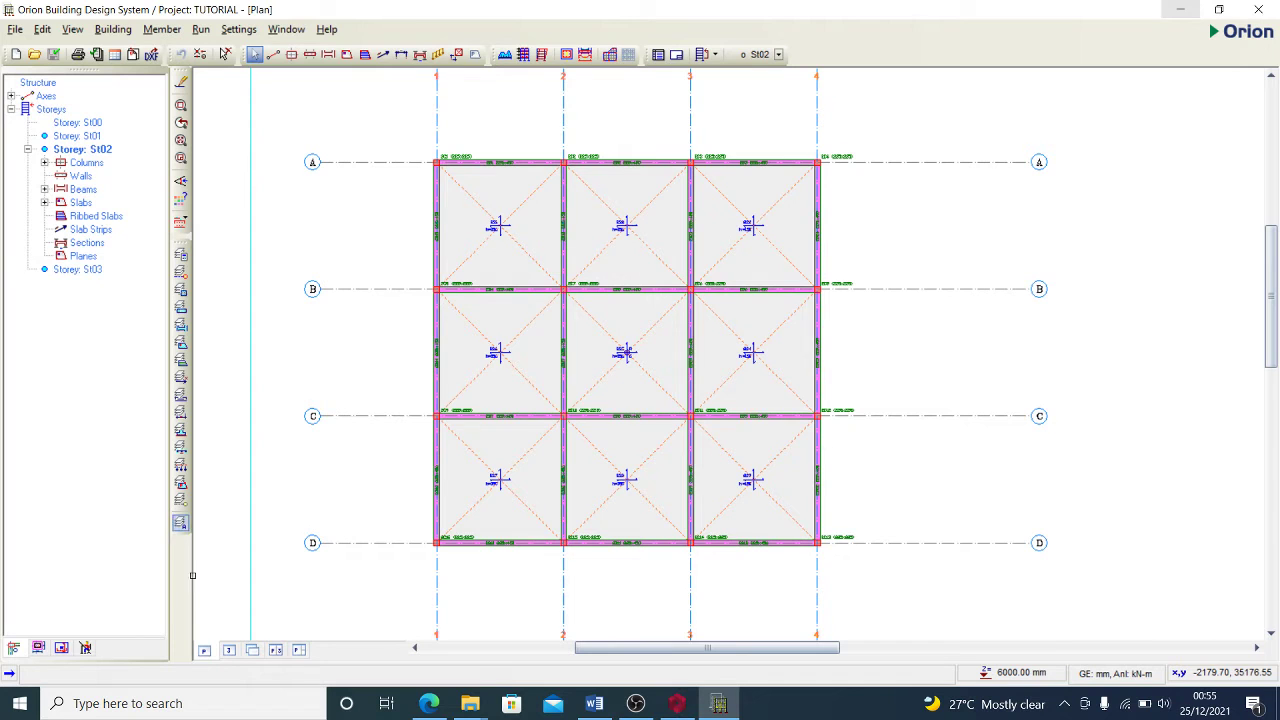
- Open the 3D model of the frame, zoom in, then return to the St02 plan
click(228, 652)
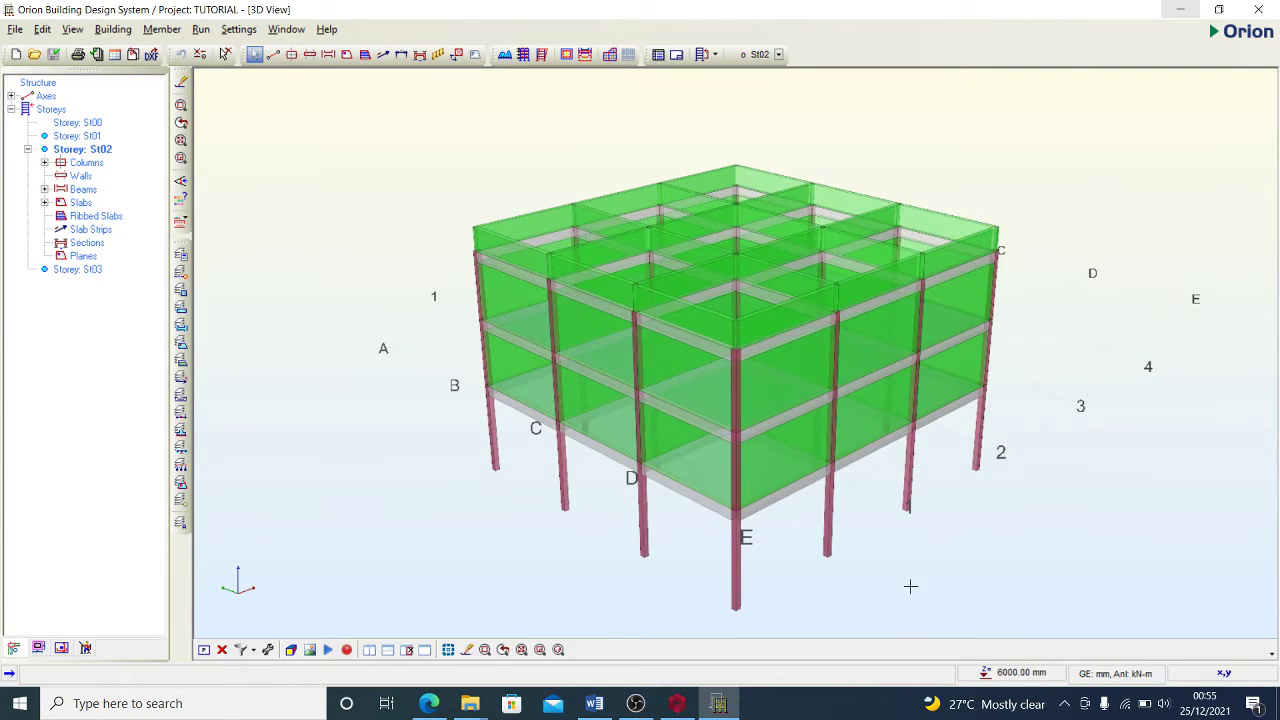
scroll(971, 586, up, 2)
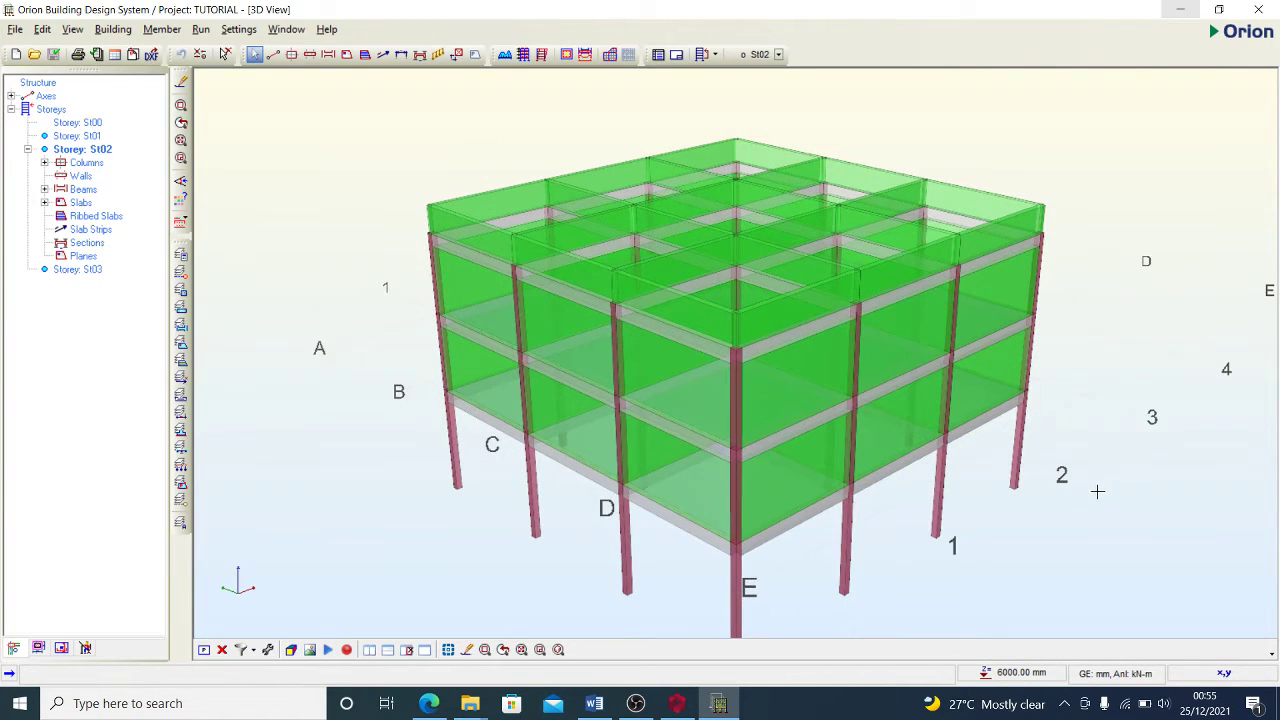
scroll(1098, 488, up, 1)
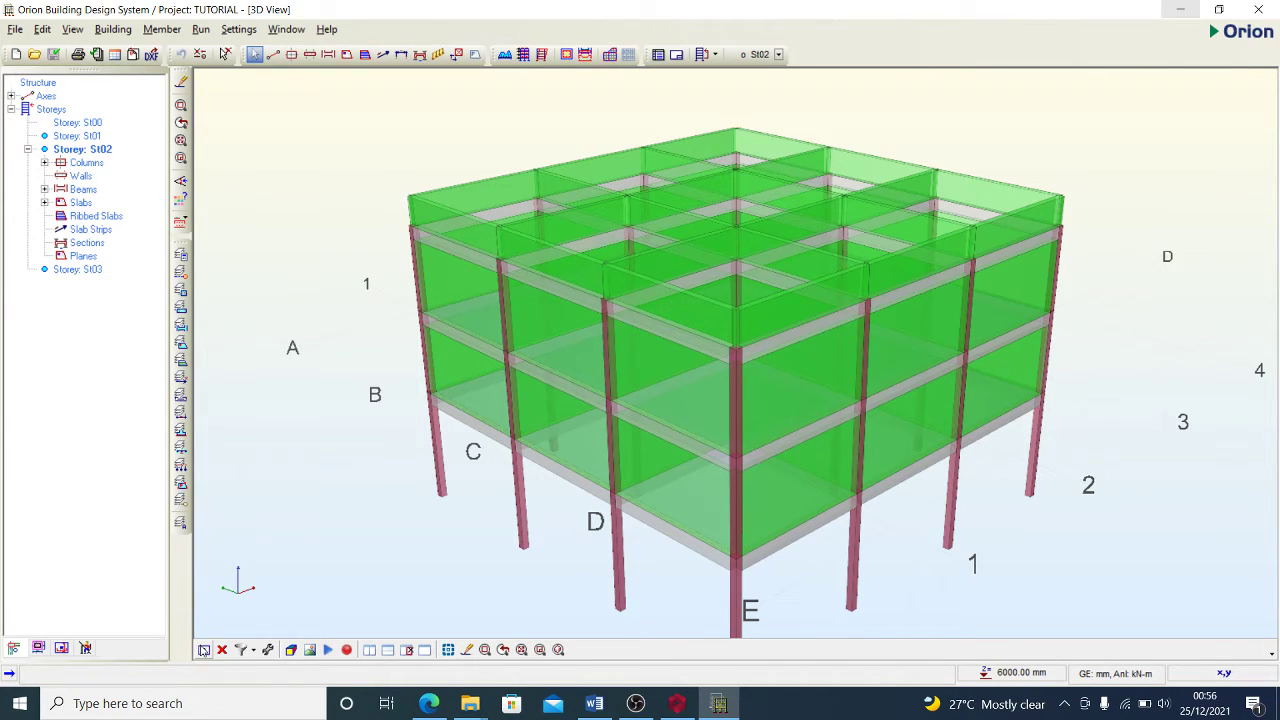
click(202, 649)
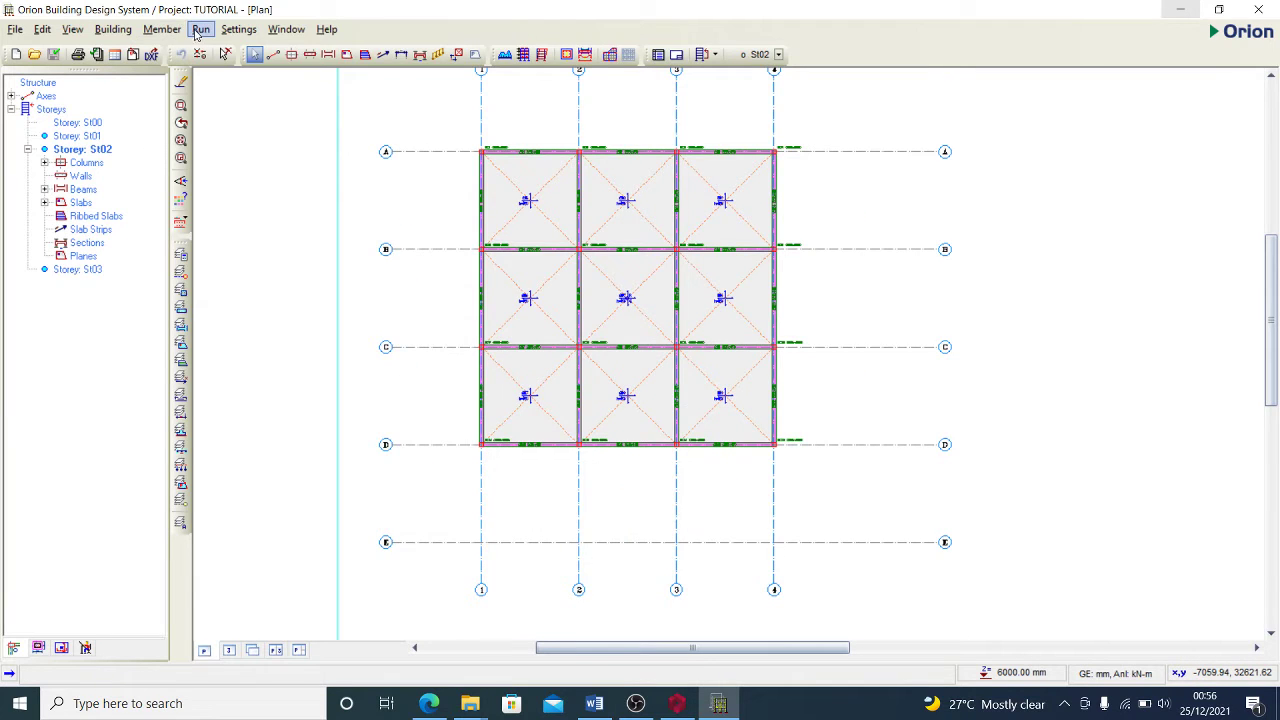
- Regenerate the load combinations with the Loading Generator and verify the seven resulting cases
click(200, 30)
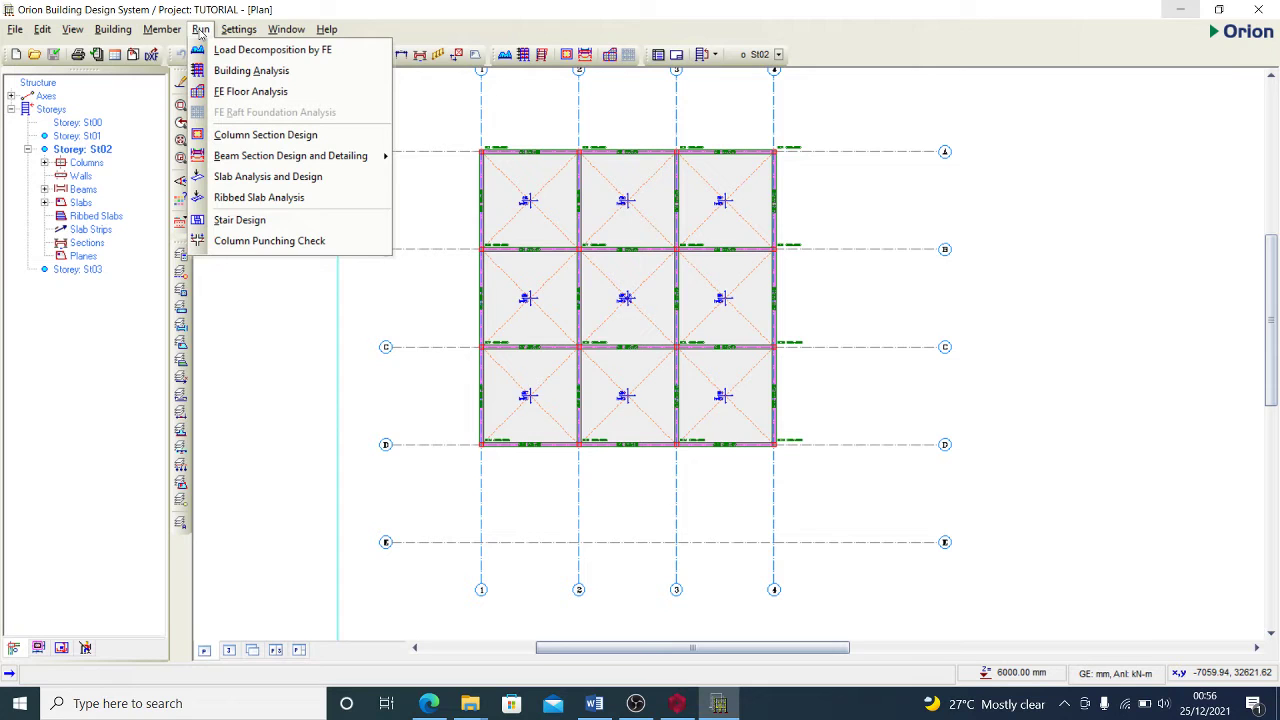
click(222, 71)
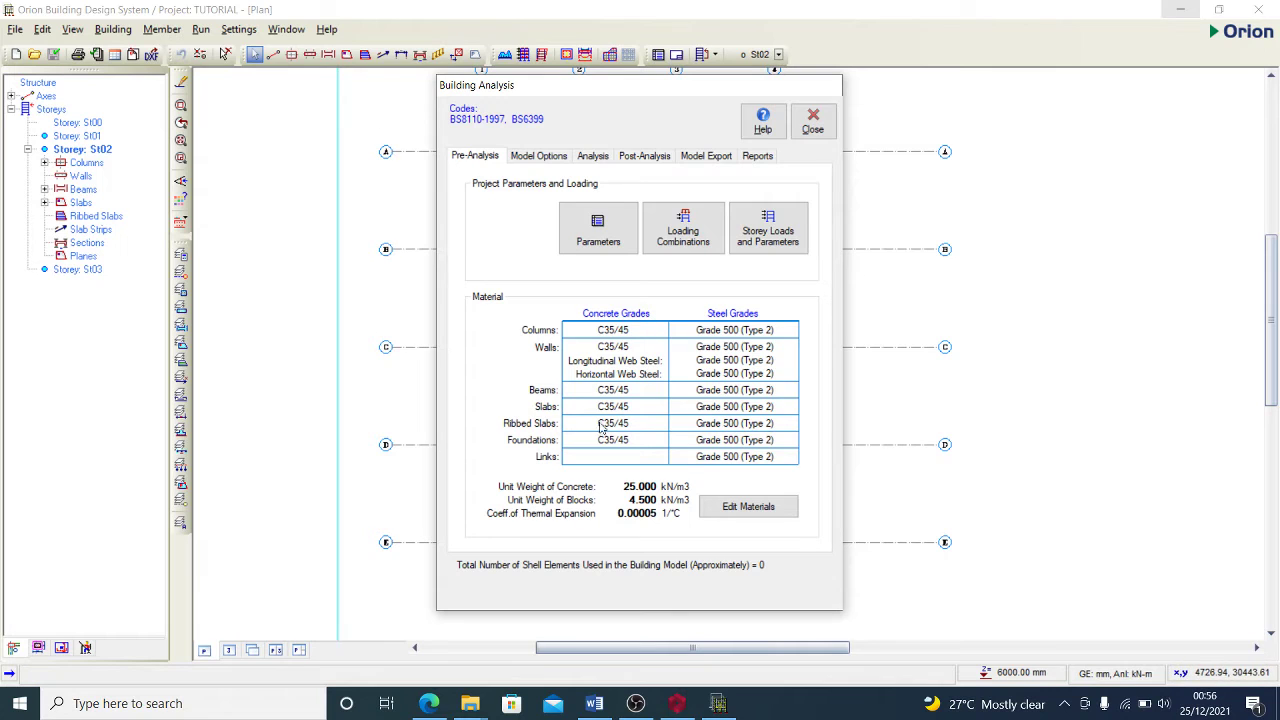
click(701, 247)
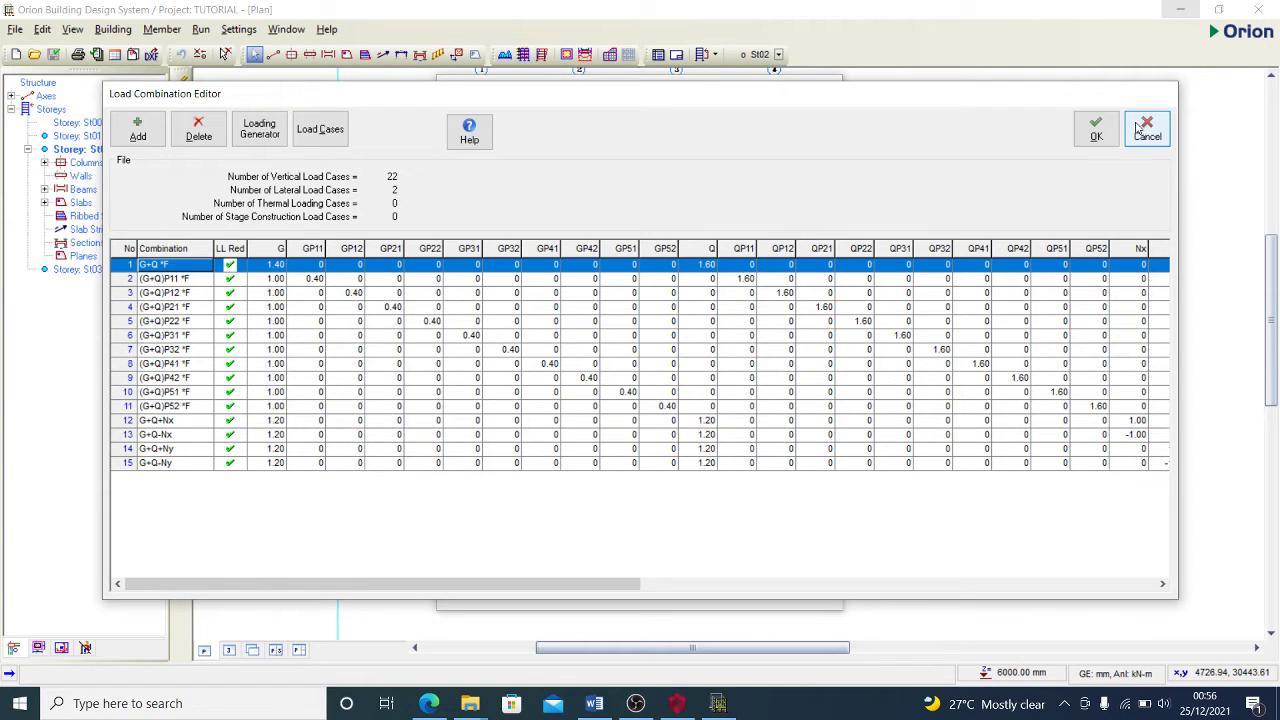
click(256, 134)
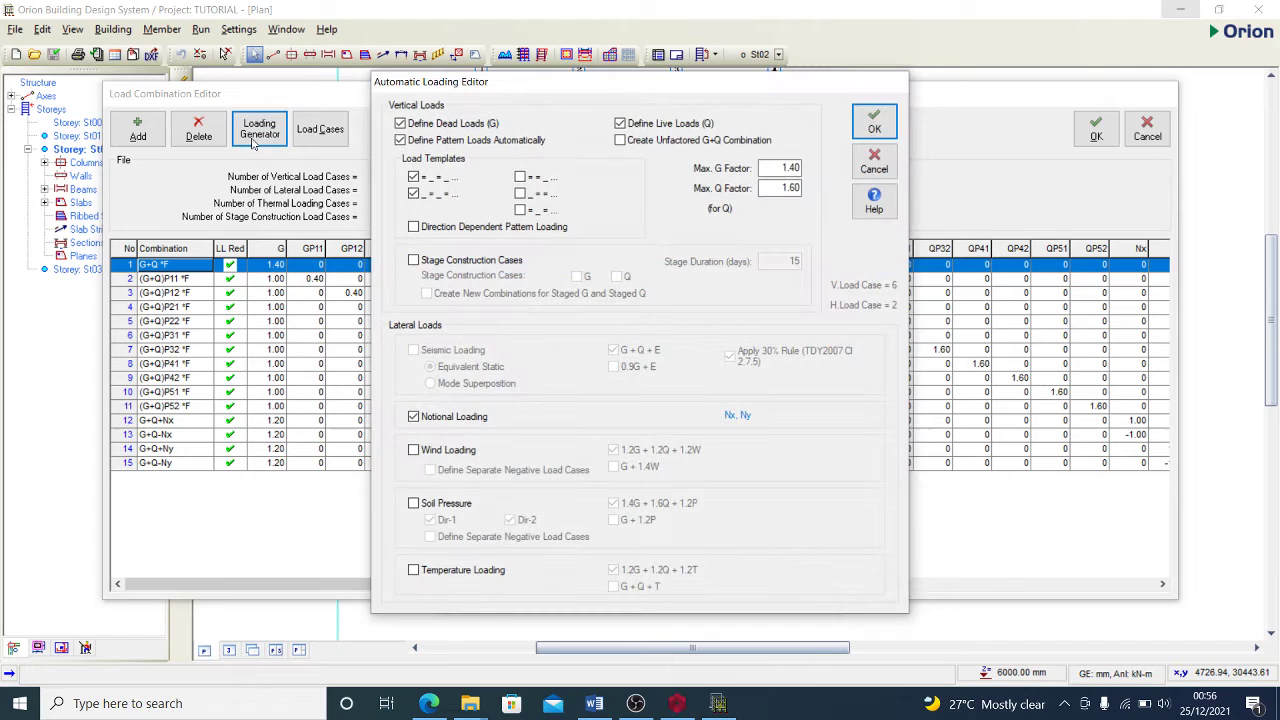
click(875, 124)
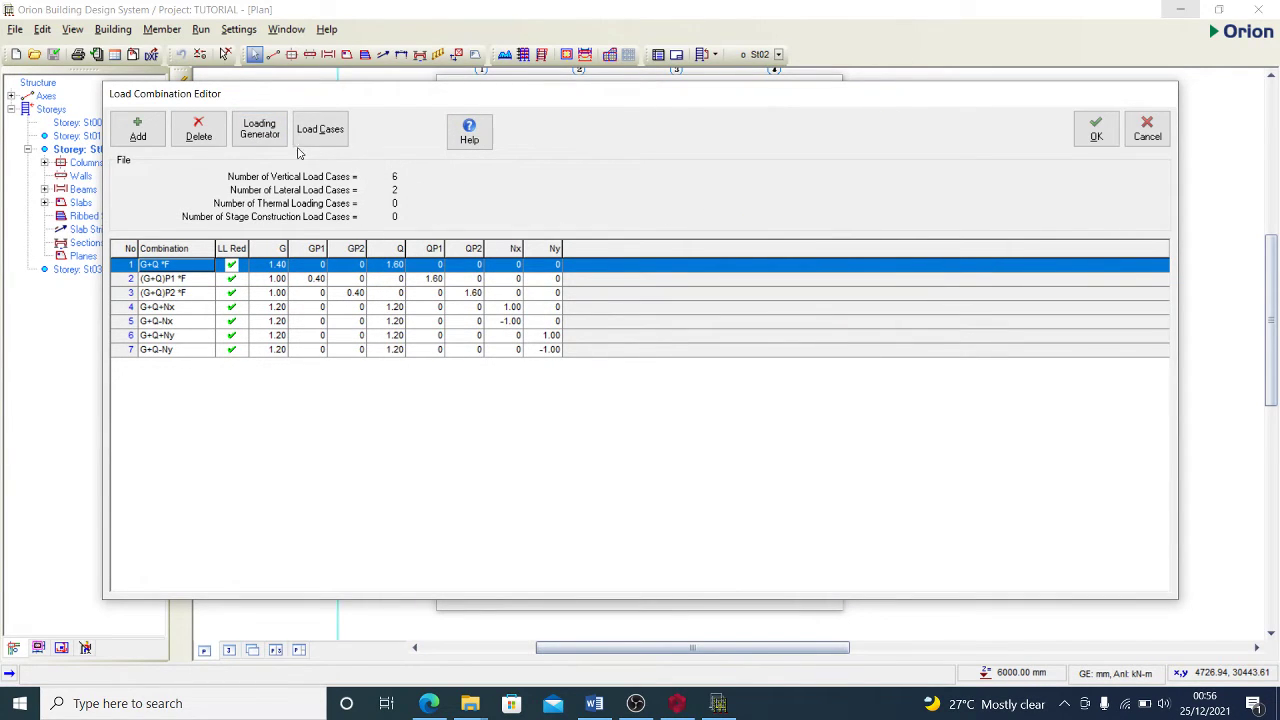
click(1096, 130)
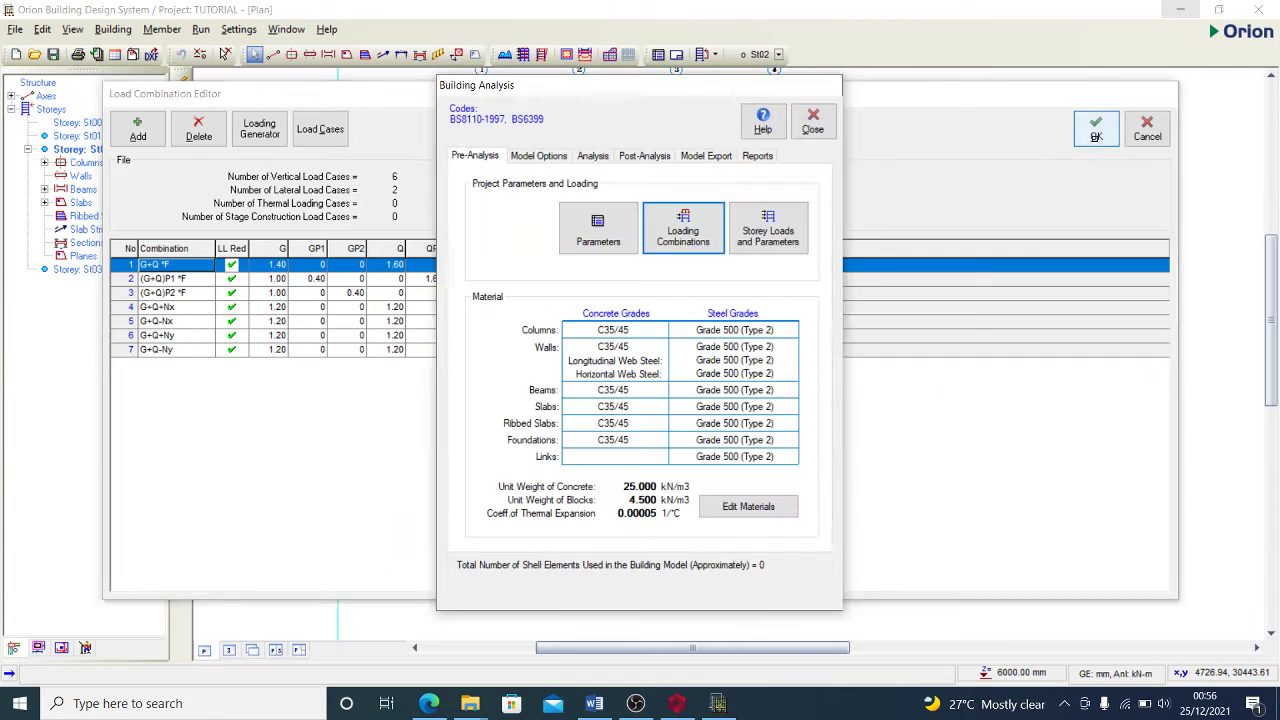
click(703, 229)
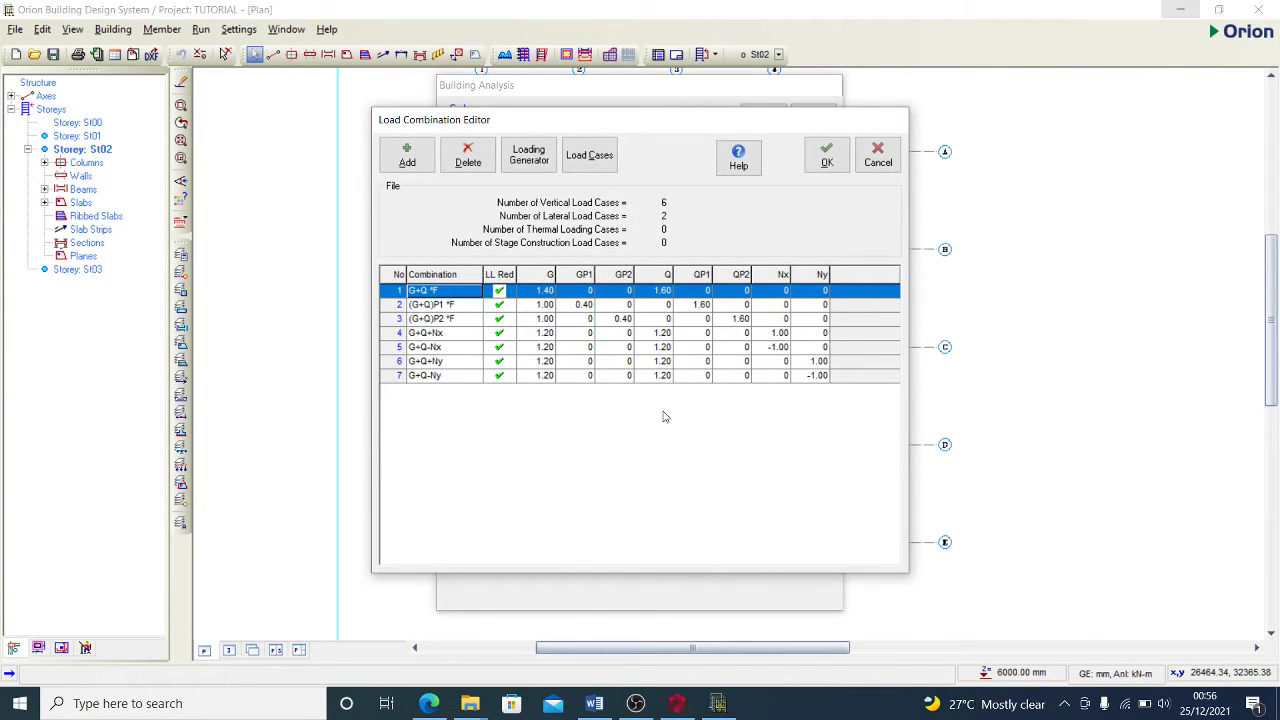
click(840, 165)
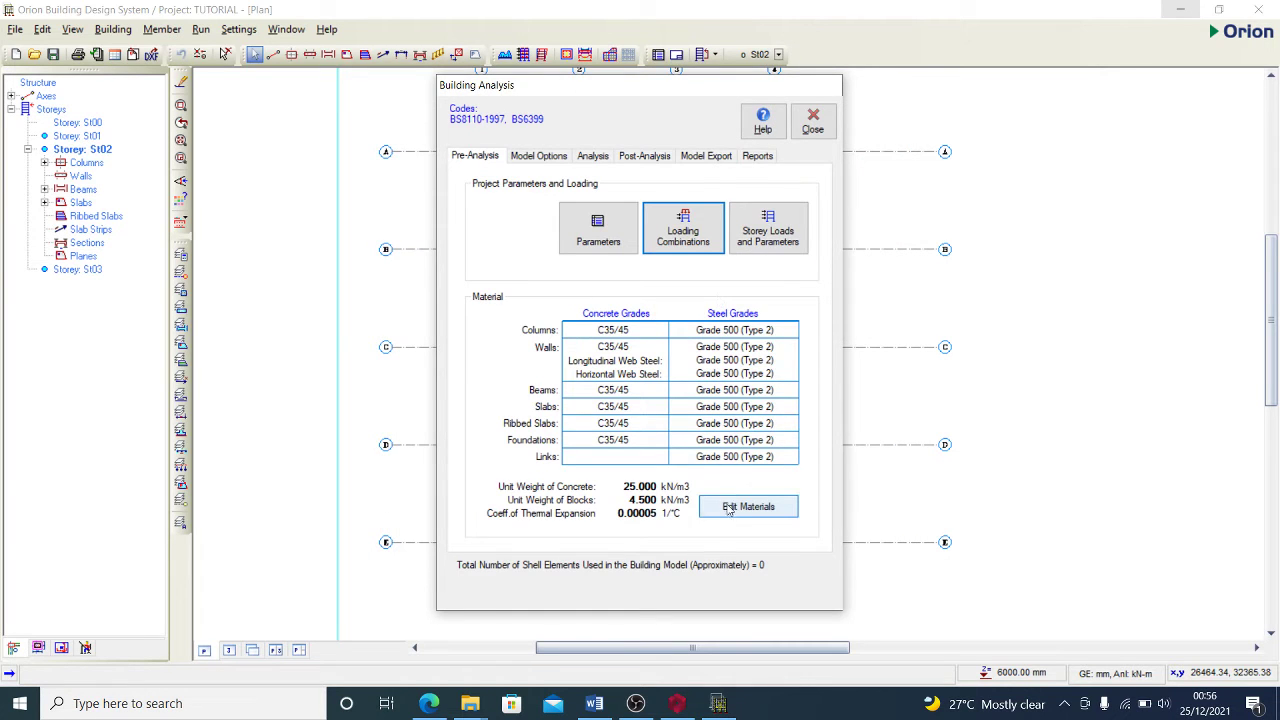
- Set the concrete grade to C20/25 for all member types
click(734, 513)
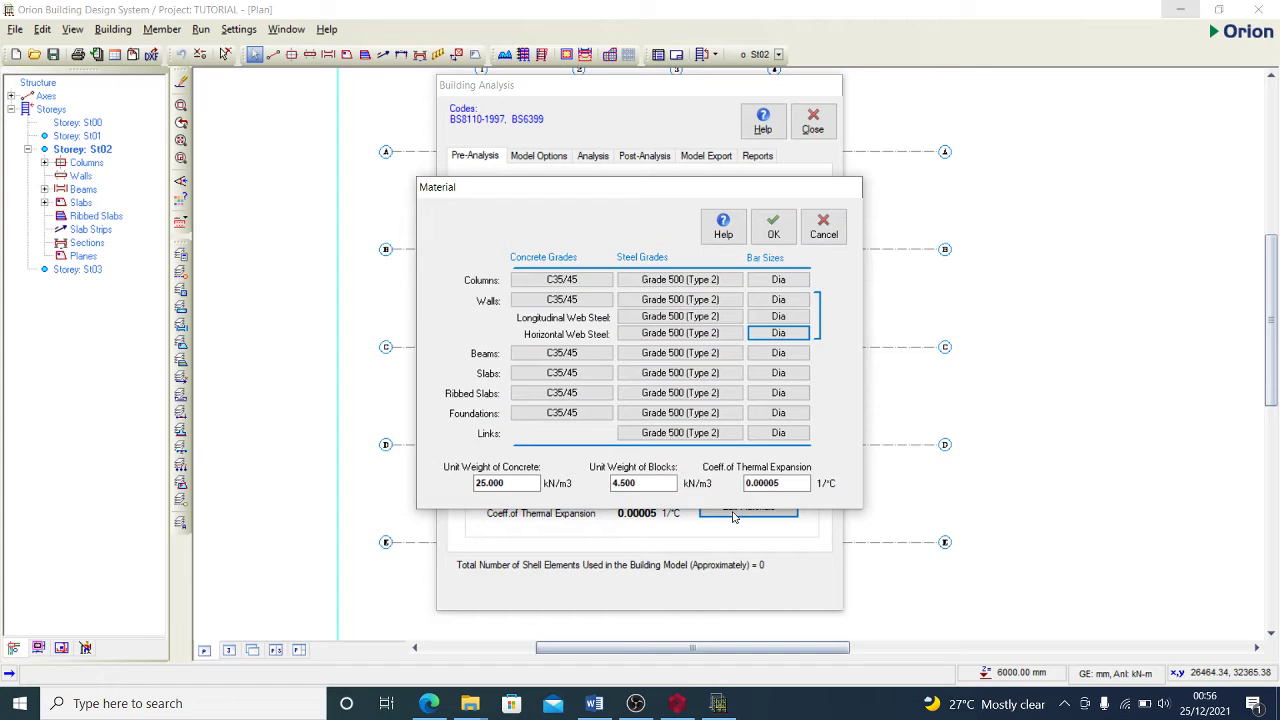
click(562, 281)
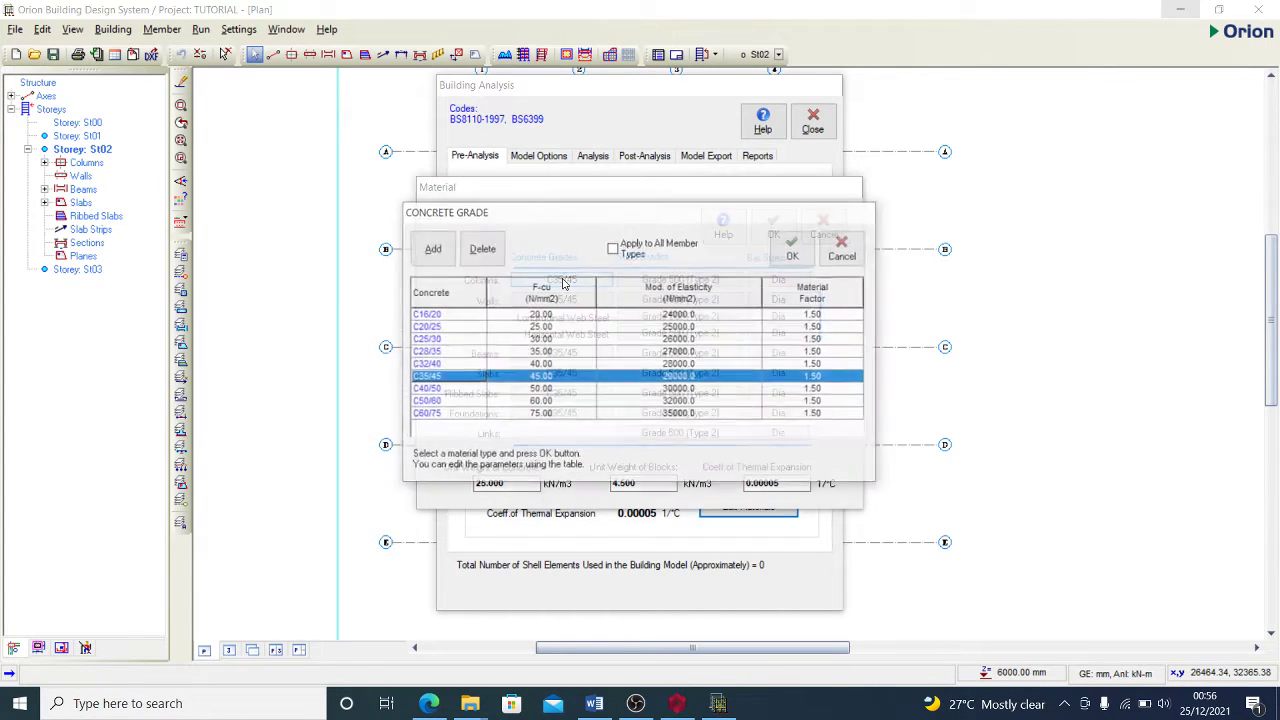
click(457, 327)
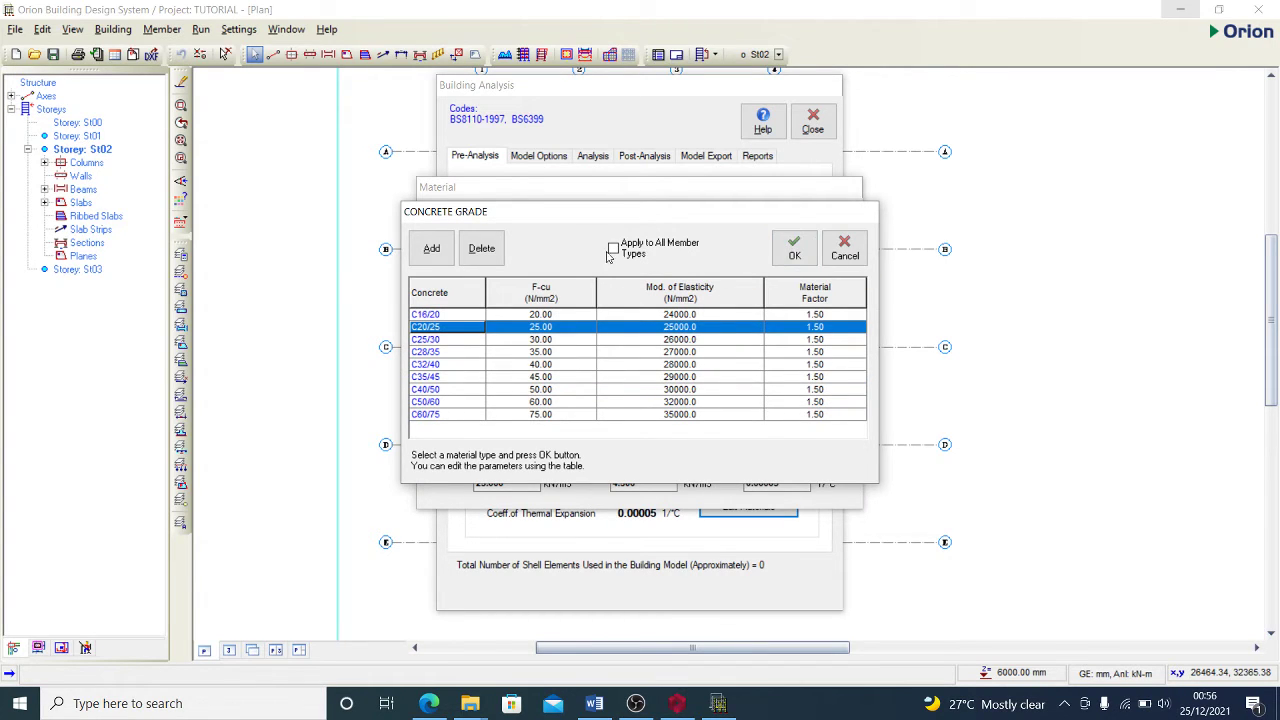
click(796, 249)
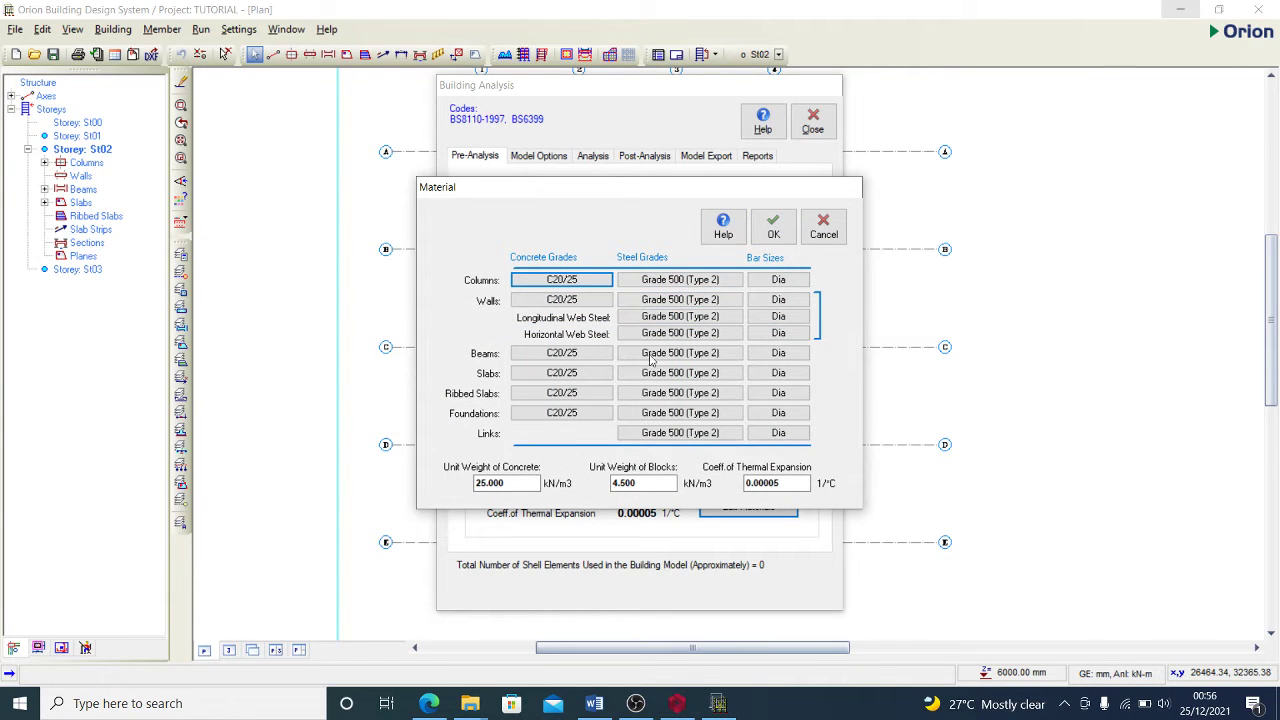
- Choose Grade 410 (Type 2) steel and apply it to all member types
click(688, 281)
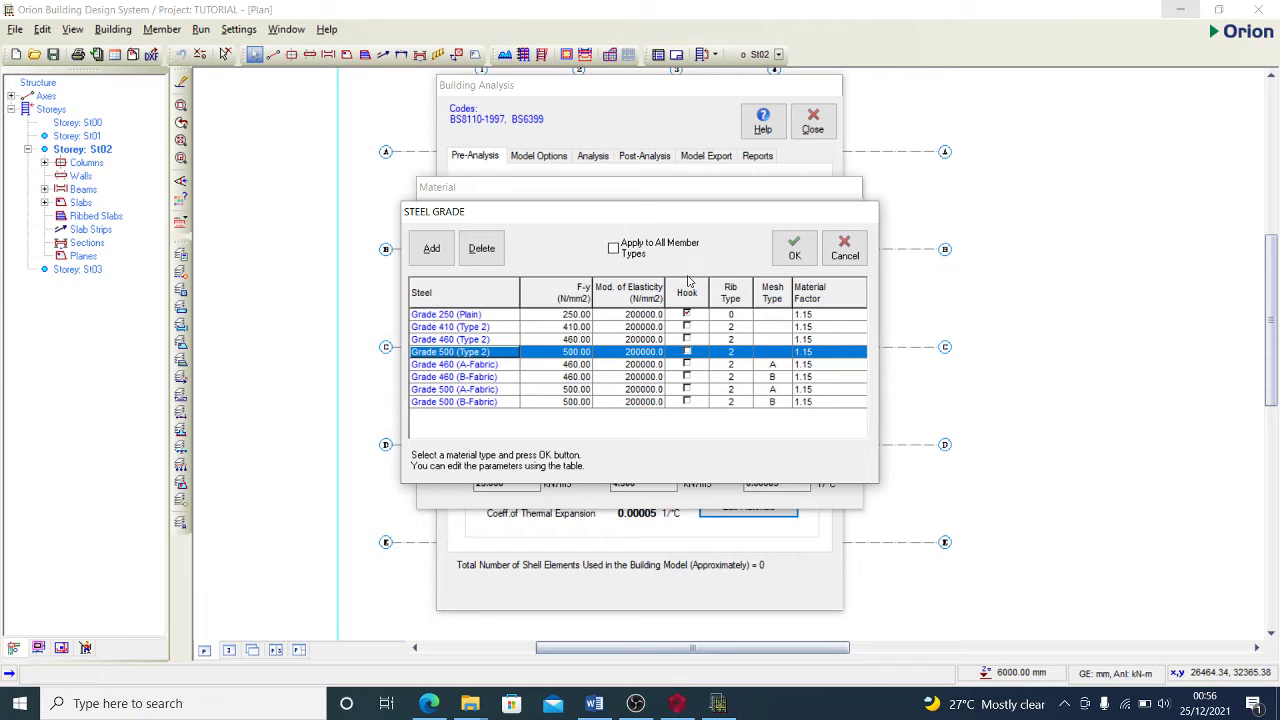
click(510, 330)
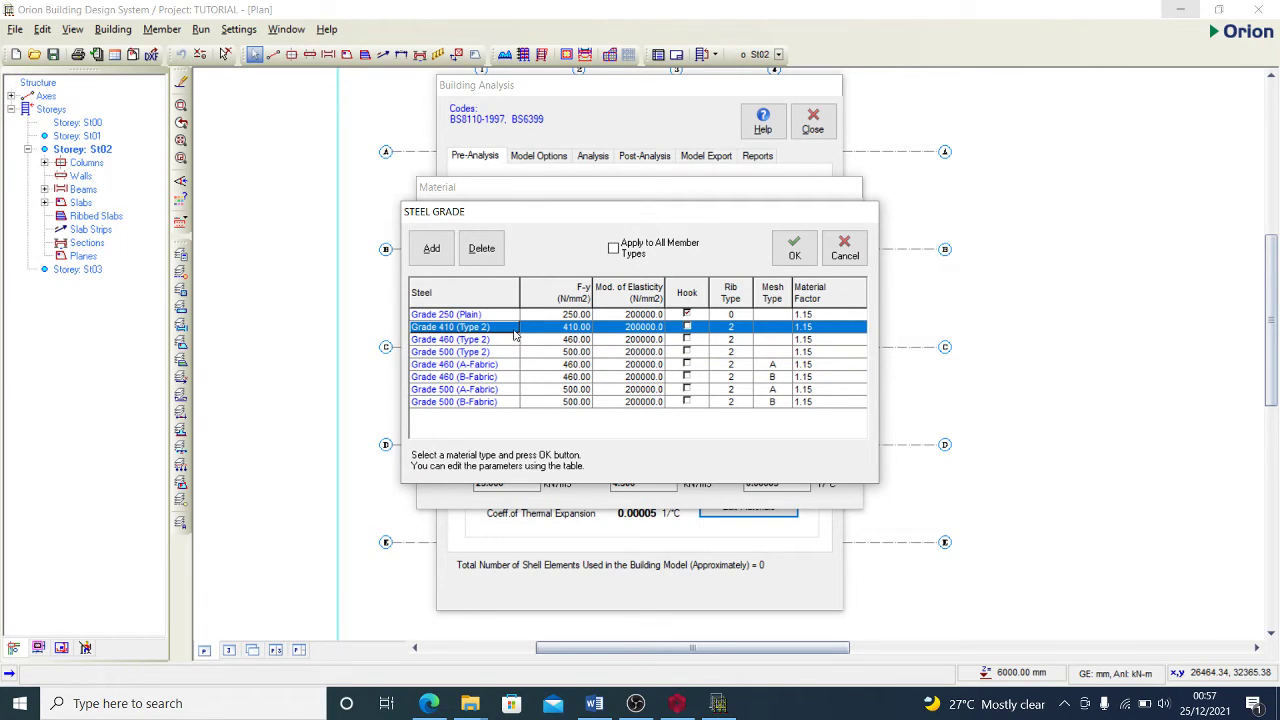
click(614, 248)
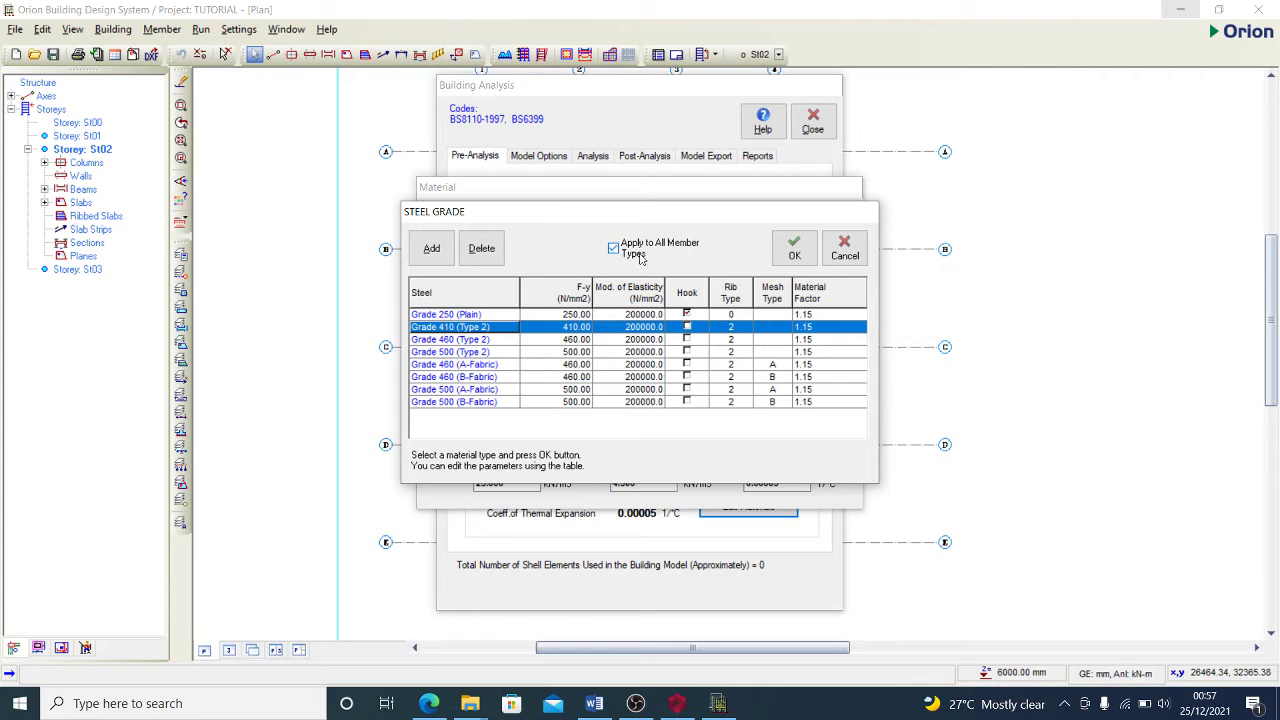
- Confirm Grade 410 (Type 2) steel and drop Y10, Y13 and Y32 from column bar sizes
click(794, 249)
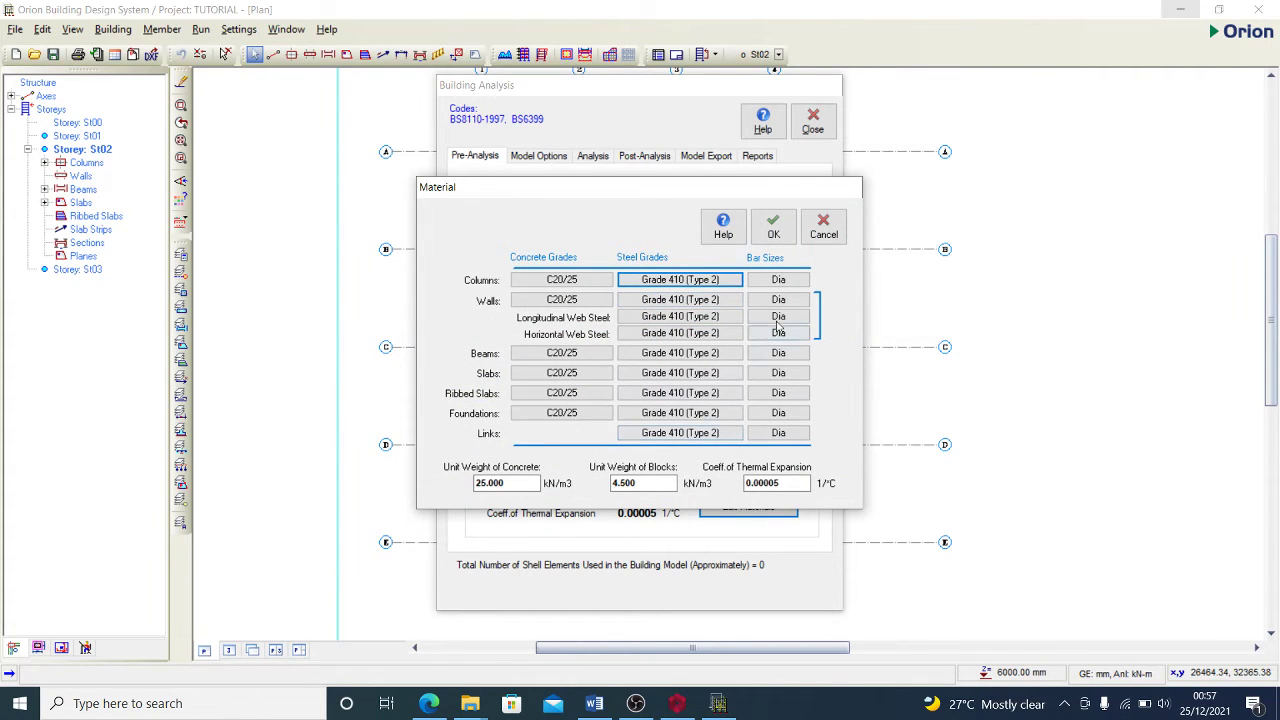
click(778, 280)
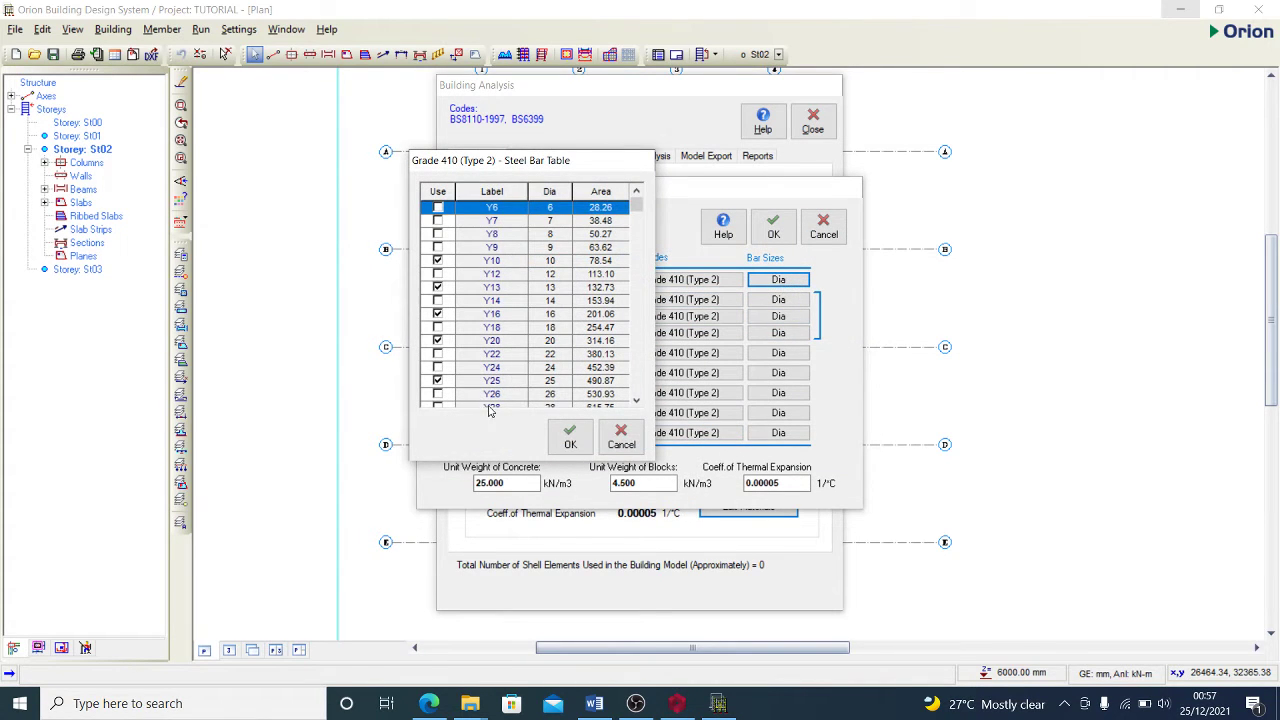
click(437, 260)
click(437, 288)
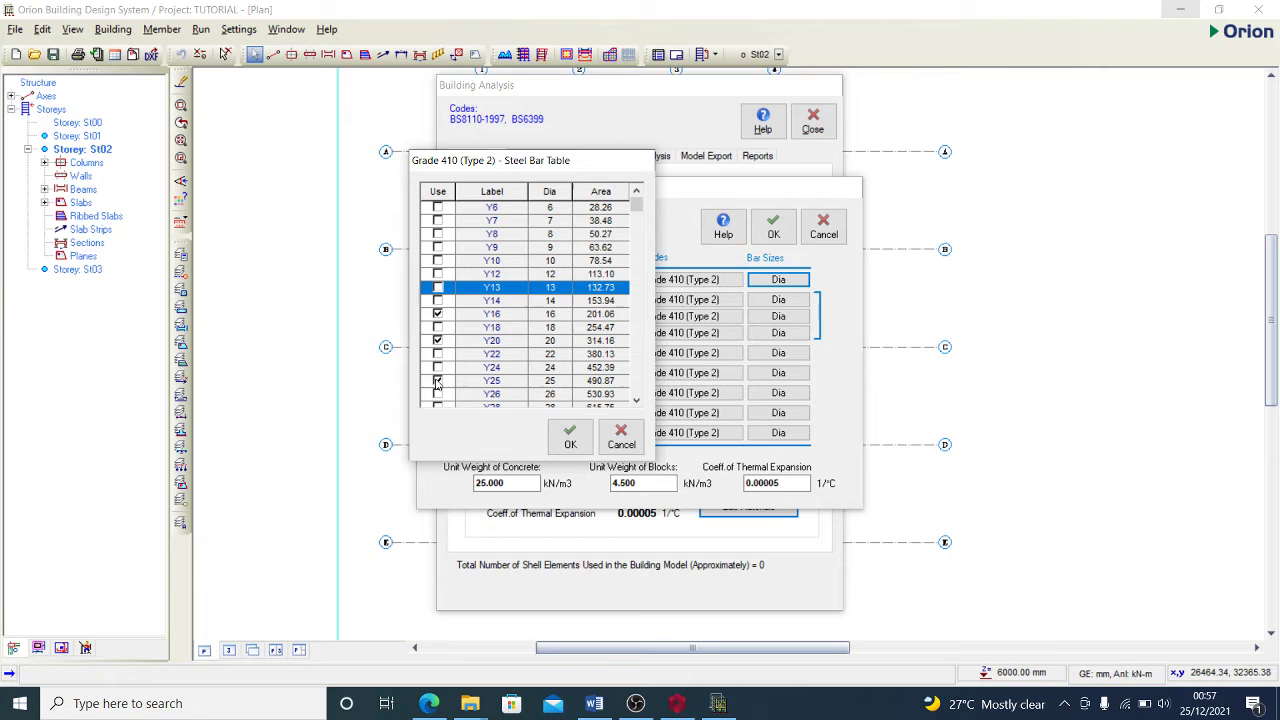
scroll(437, 390, down, 5)
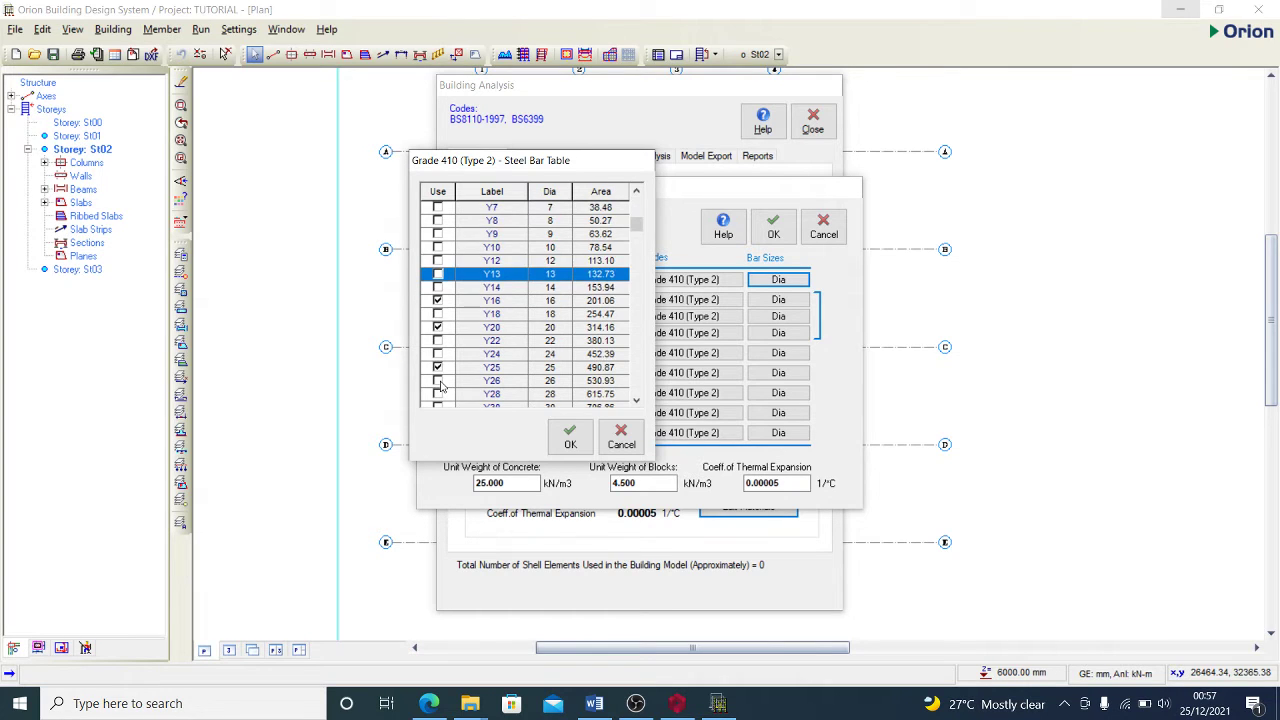
click(437, 368)
scroll(437, 370, down, 3)
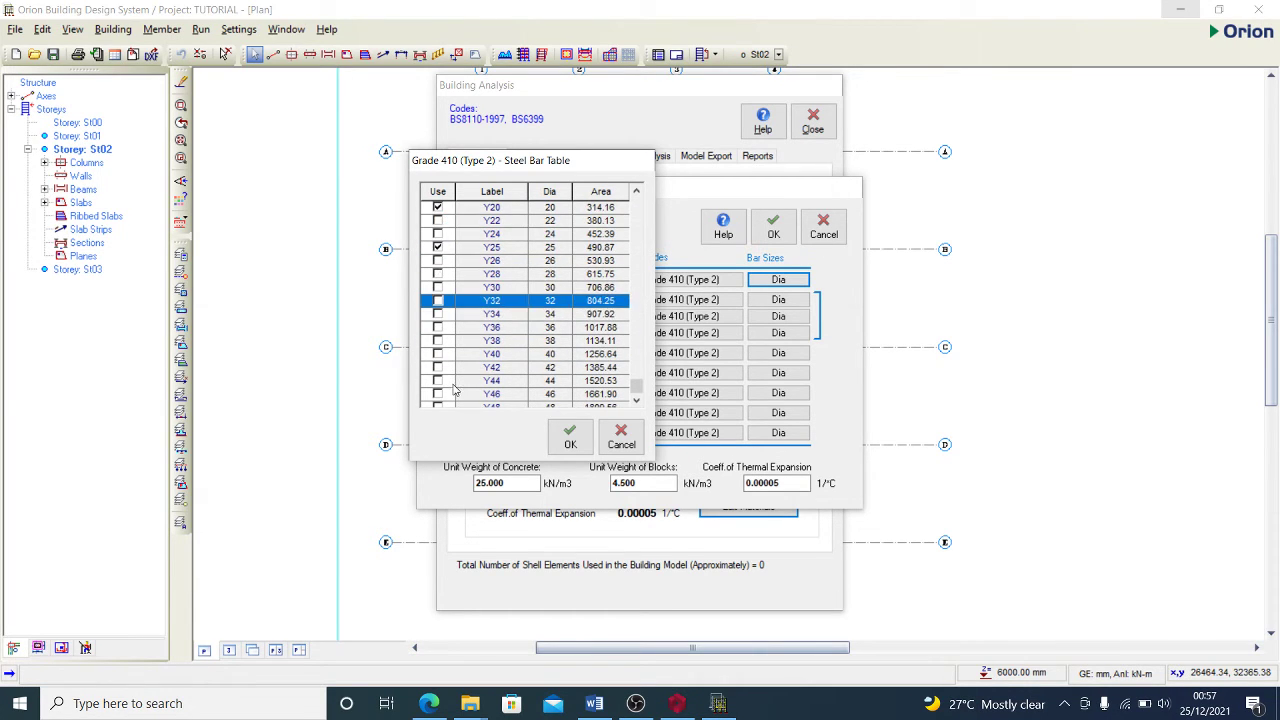
click(556, 440)
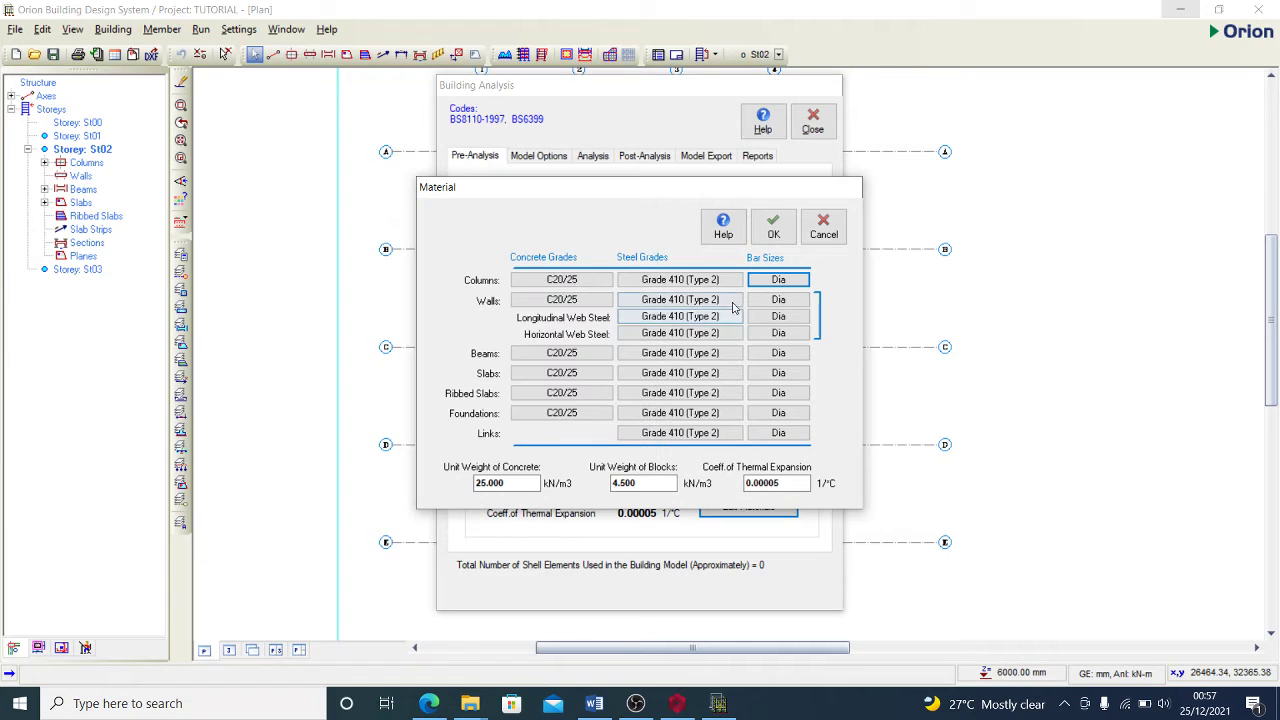
- Exclude Y16, Y20, Y25 and Y32 bars from the wall bar sizes
click(767, 302)
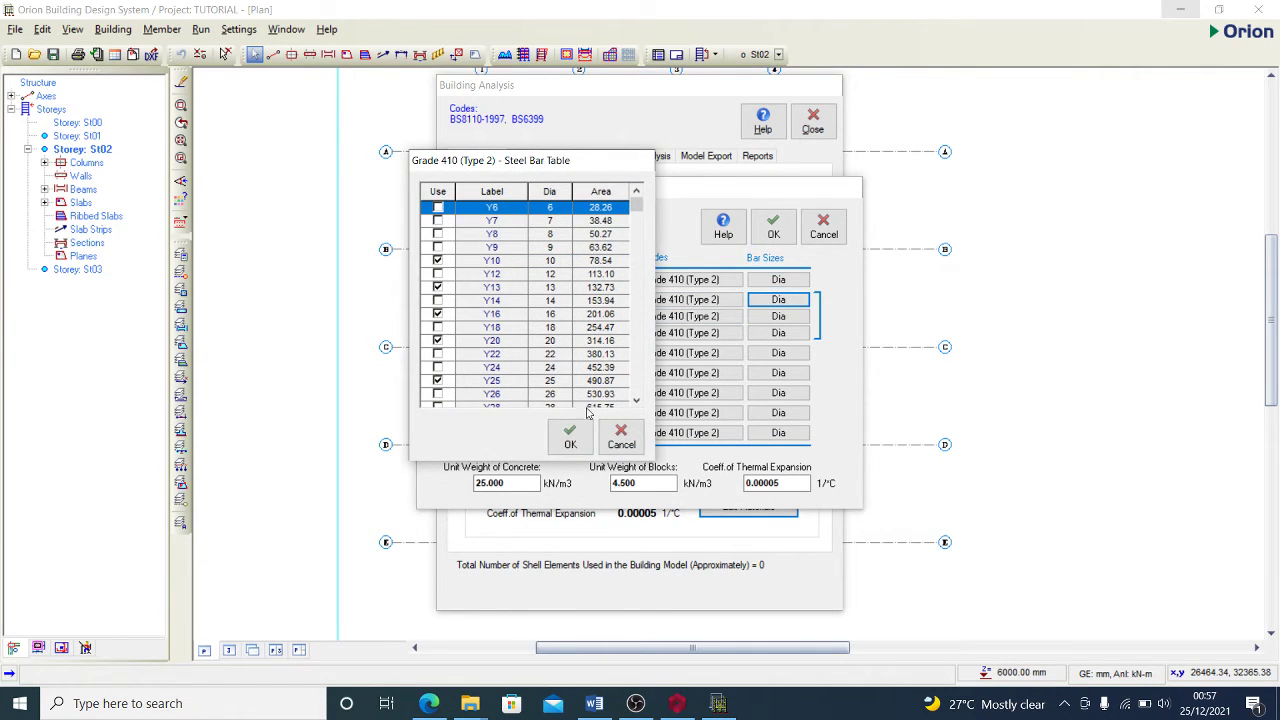
click(619, 443)
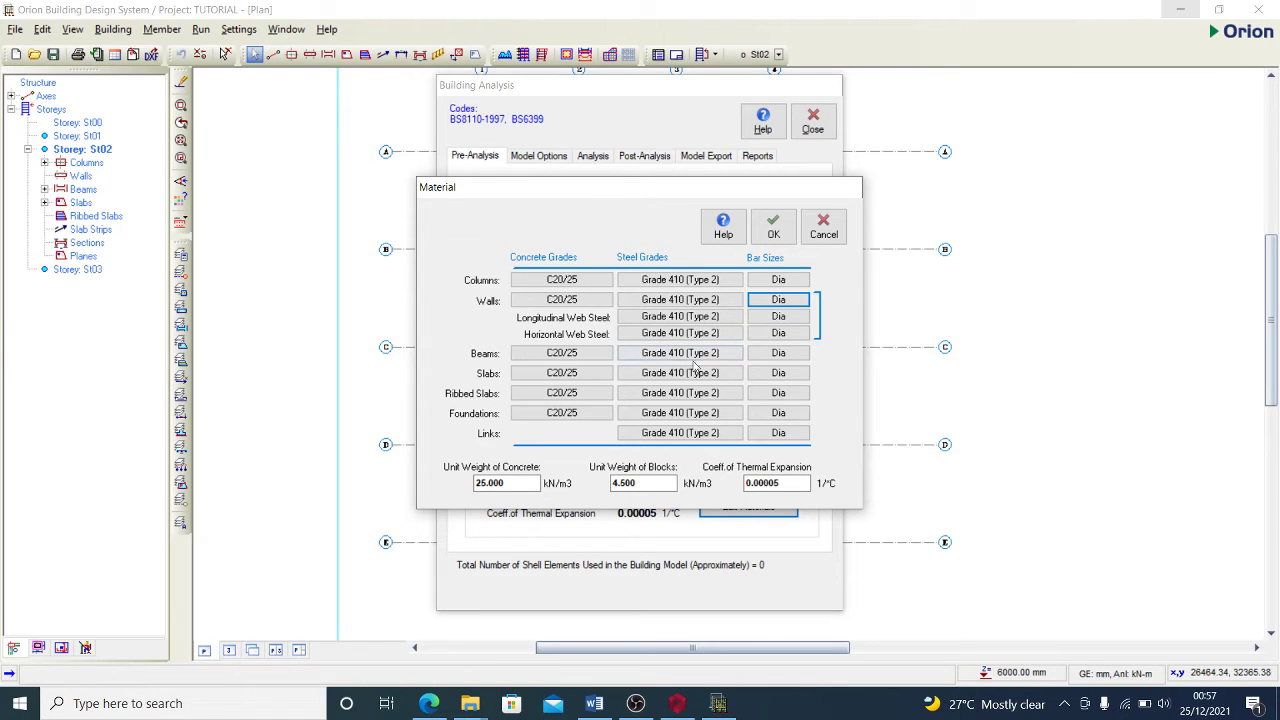
click(784, 302)
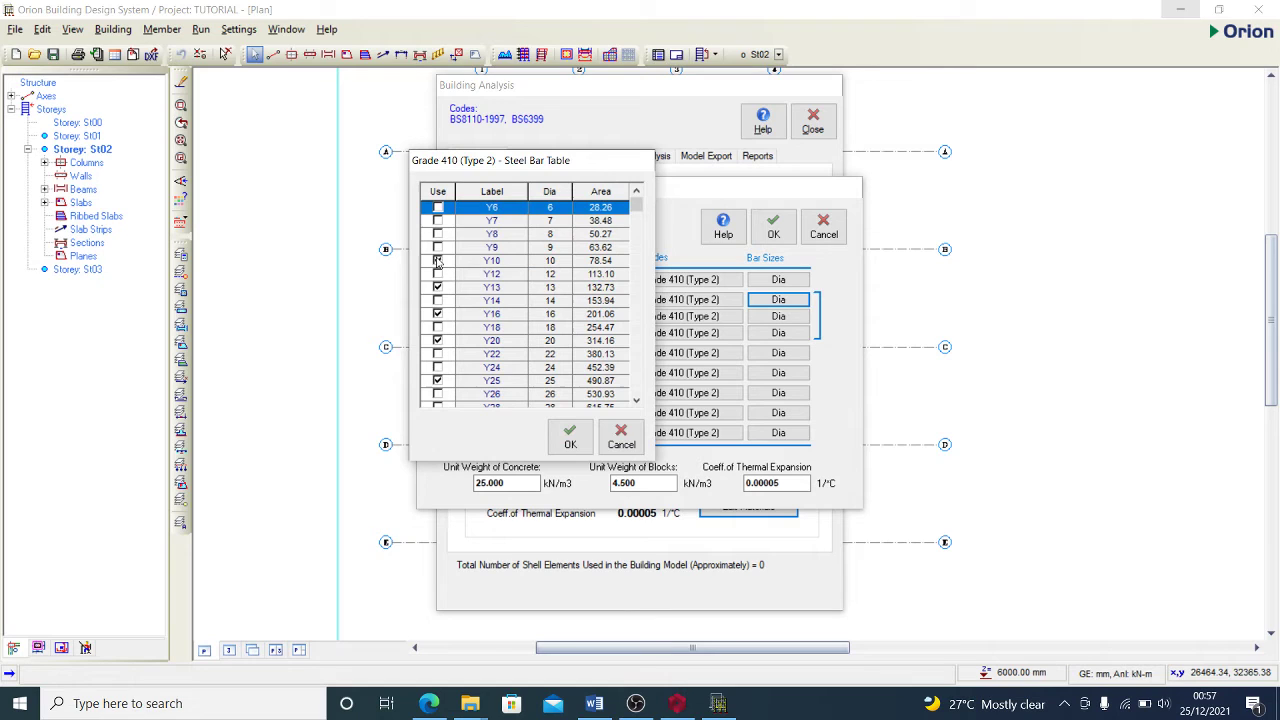
click(437, 314)
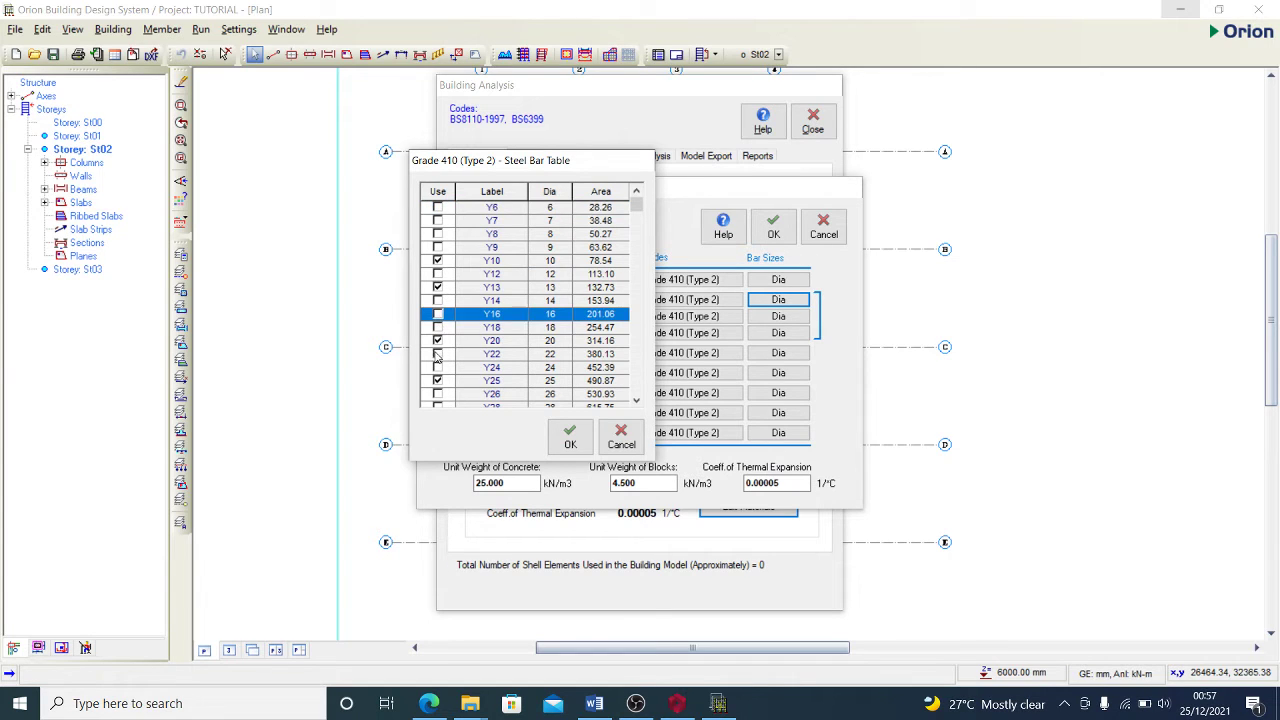
click(437, 340)
click(437, 380)
scroll(440, 380, down, 2)
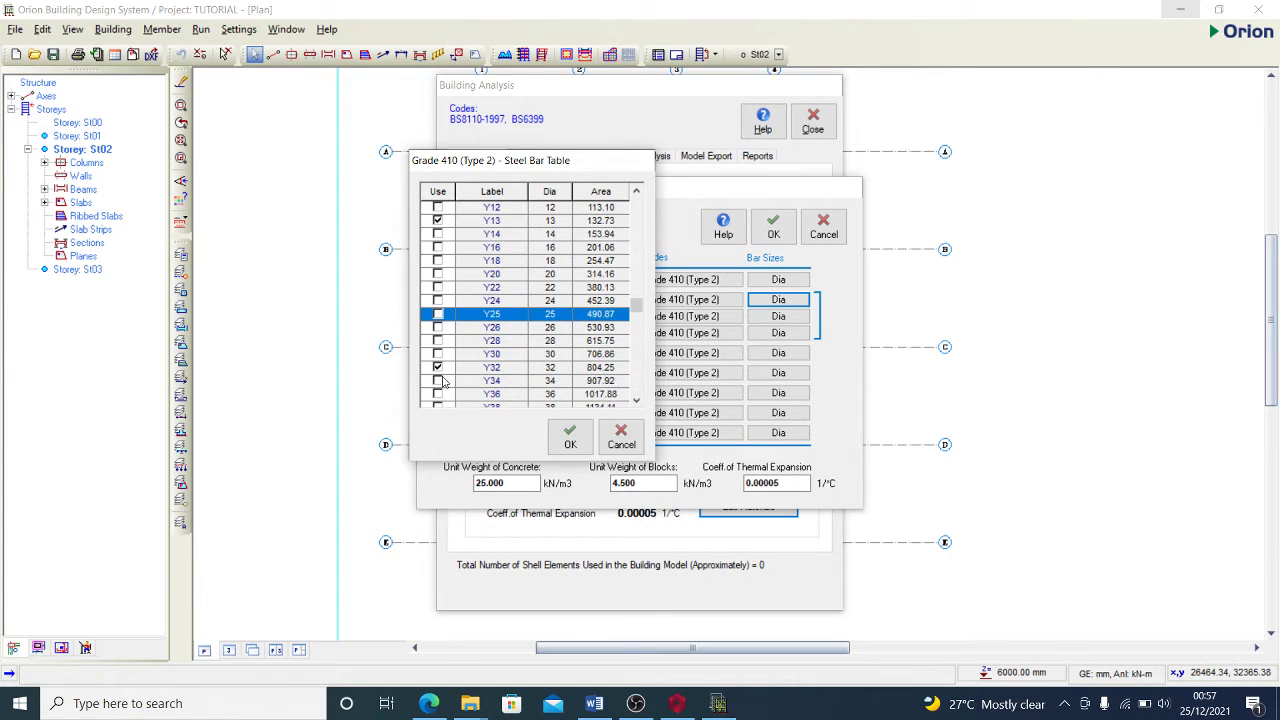
click(437, 367)
scroll(443, 373, down, 3)
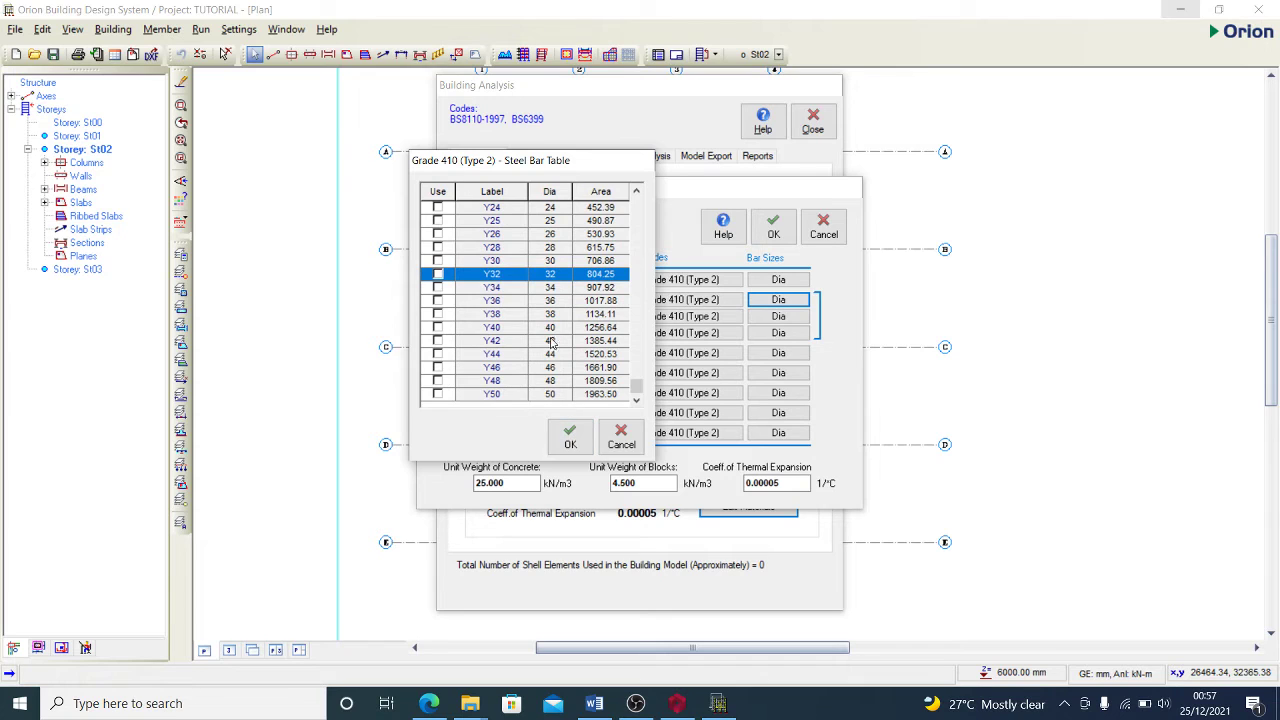
click(572, 436)
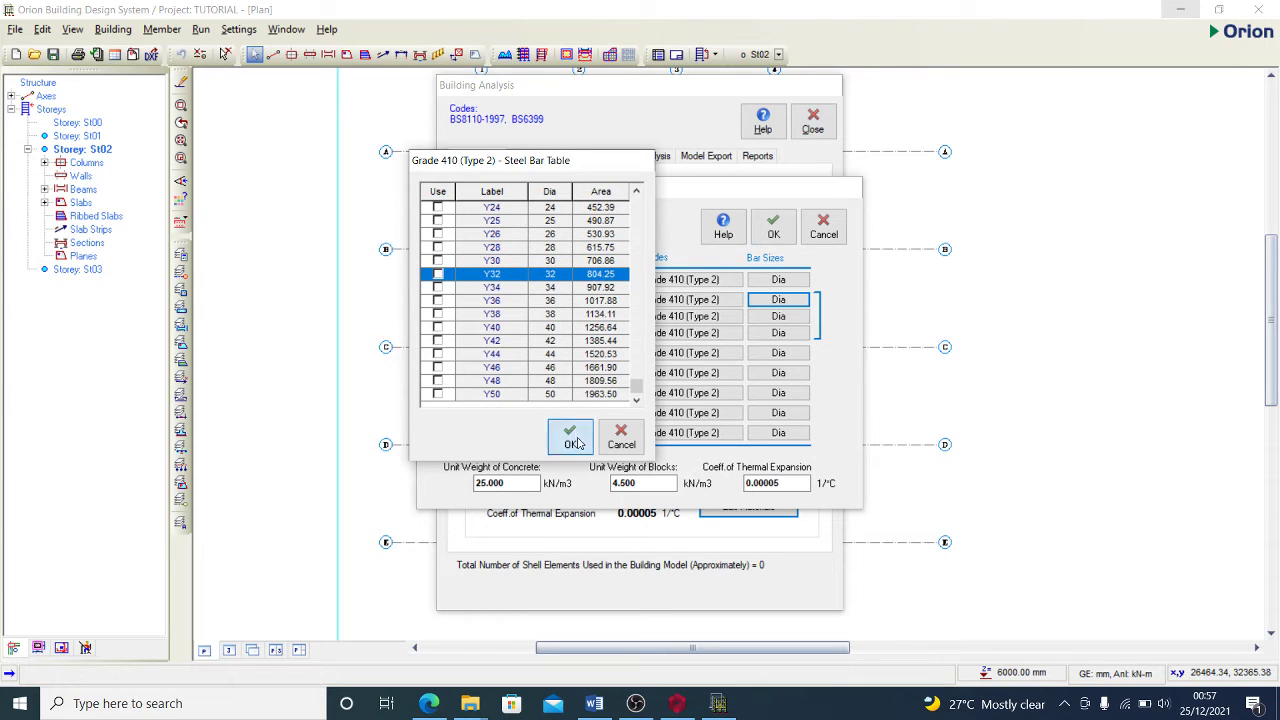
- Limit longitudinal web steel to Y12, excluding Y6–Y9 and sizes Y13 through Y50
click(778, 317)
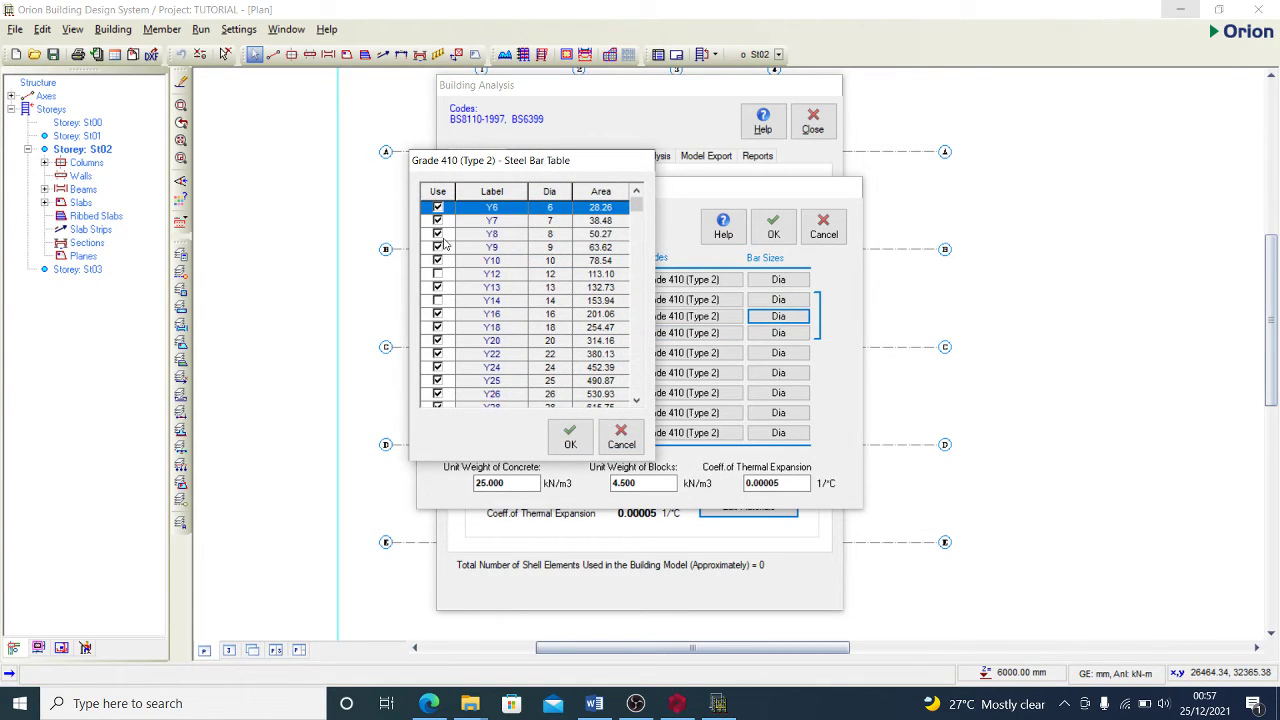
click(437, 207)
click(437, 220)
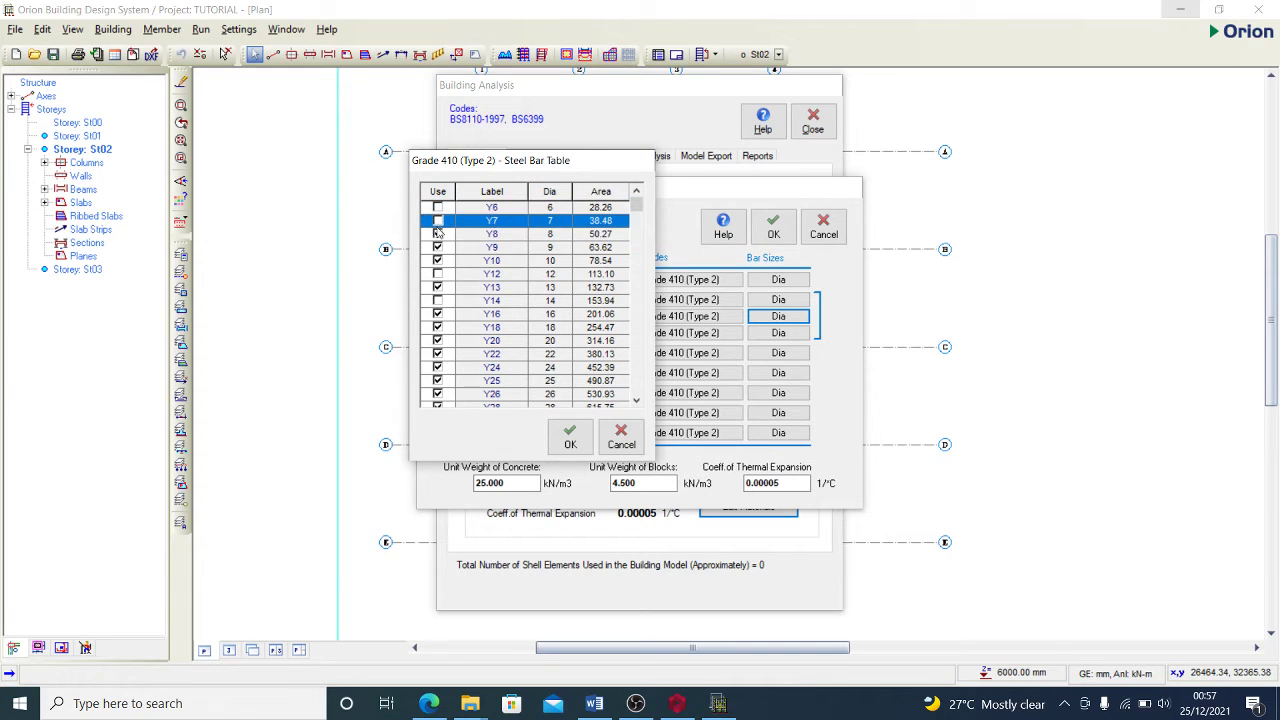
click(437, 233)
click(437, 247)
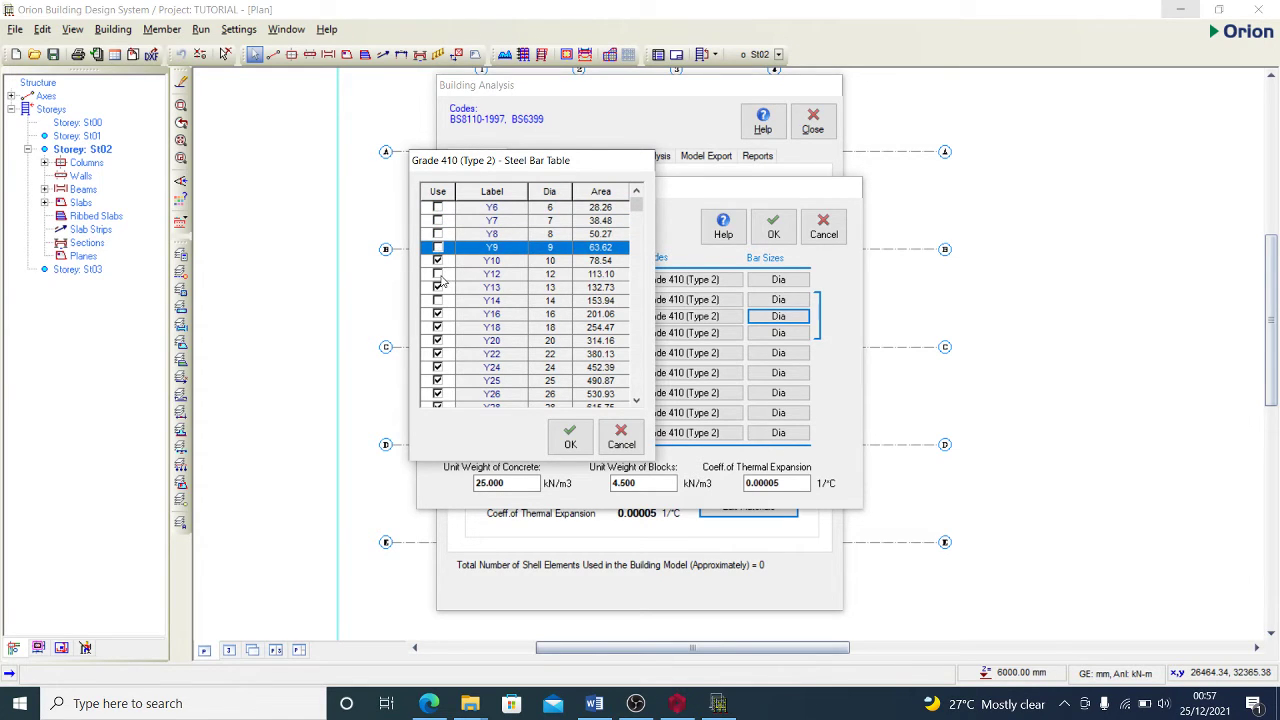
click(437, 274)
click(437, 287)
click(437, 314)
click(437, 327)
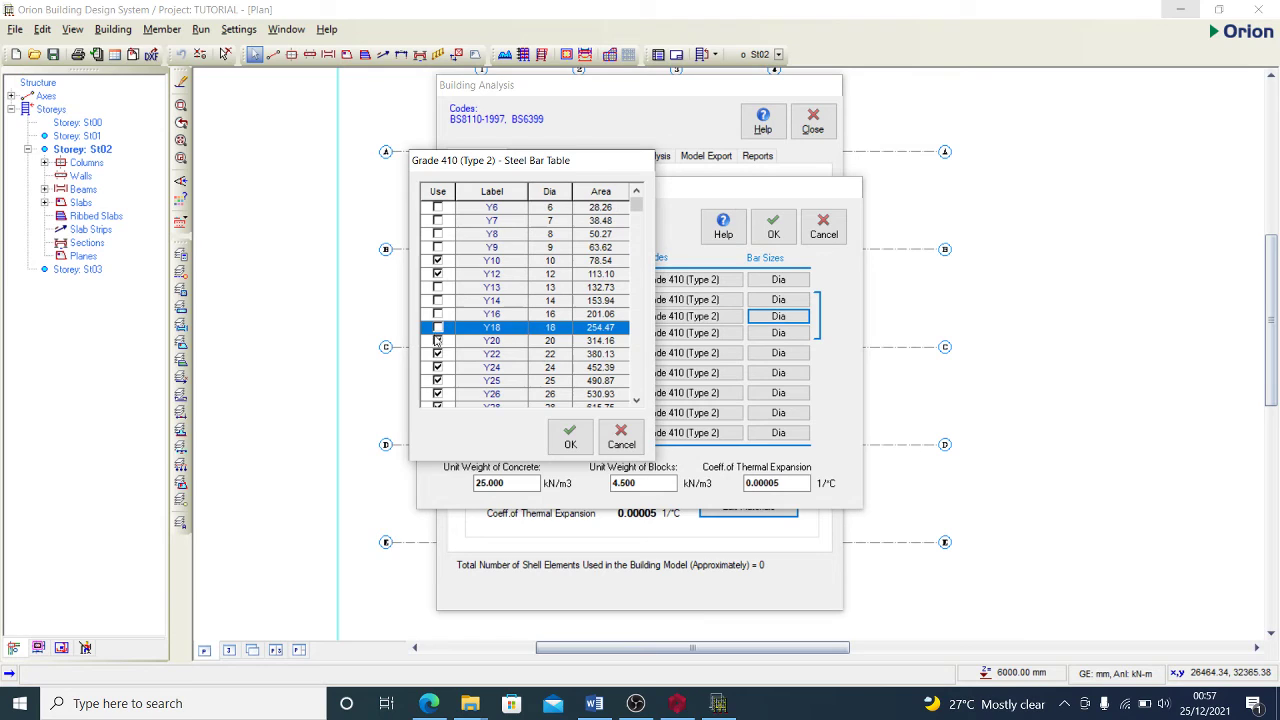
click(437, 341)
click(437, 354)
click(437, 367)
click(437, 380)
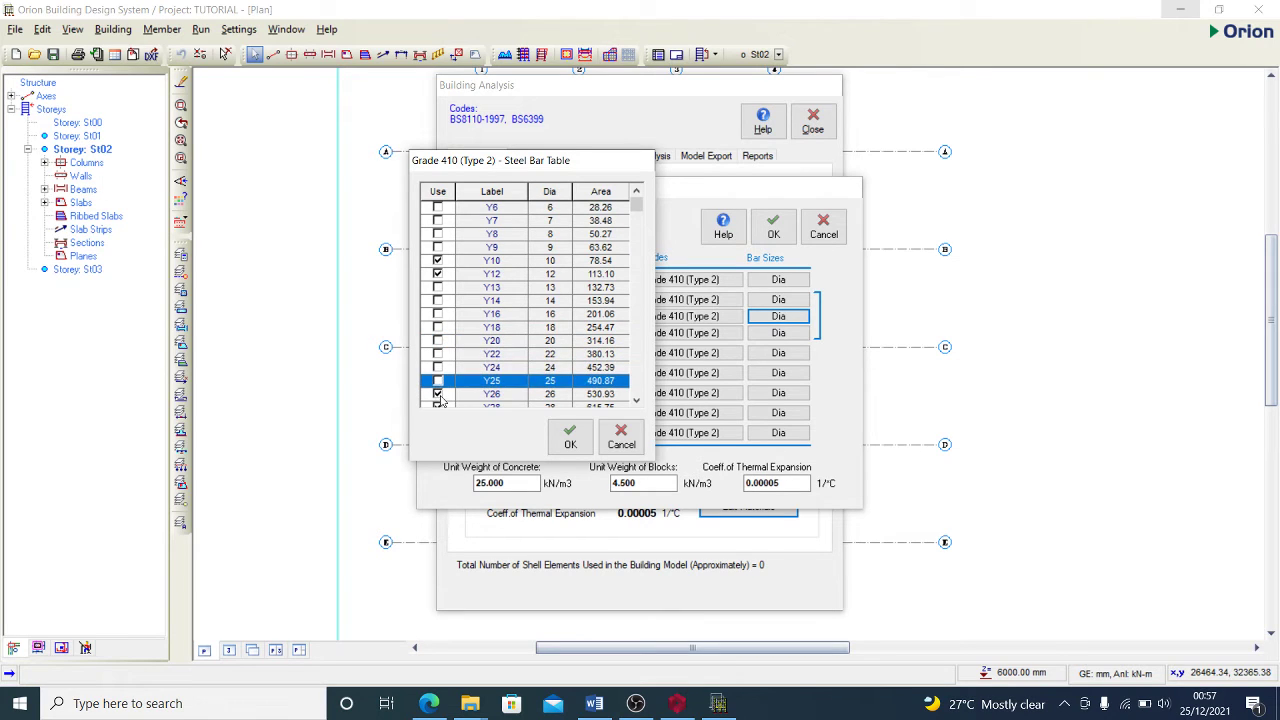
click(437, 394)
scroll(445, 408, down, 2)
click(437, 341)
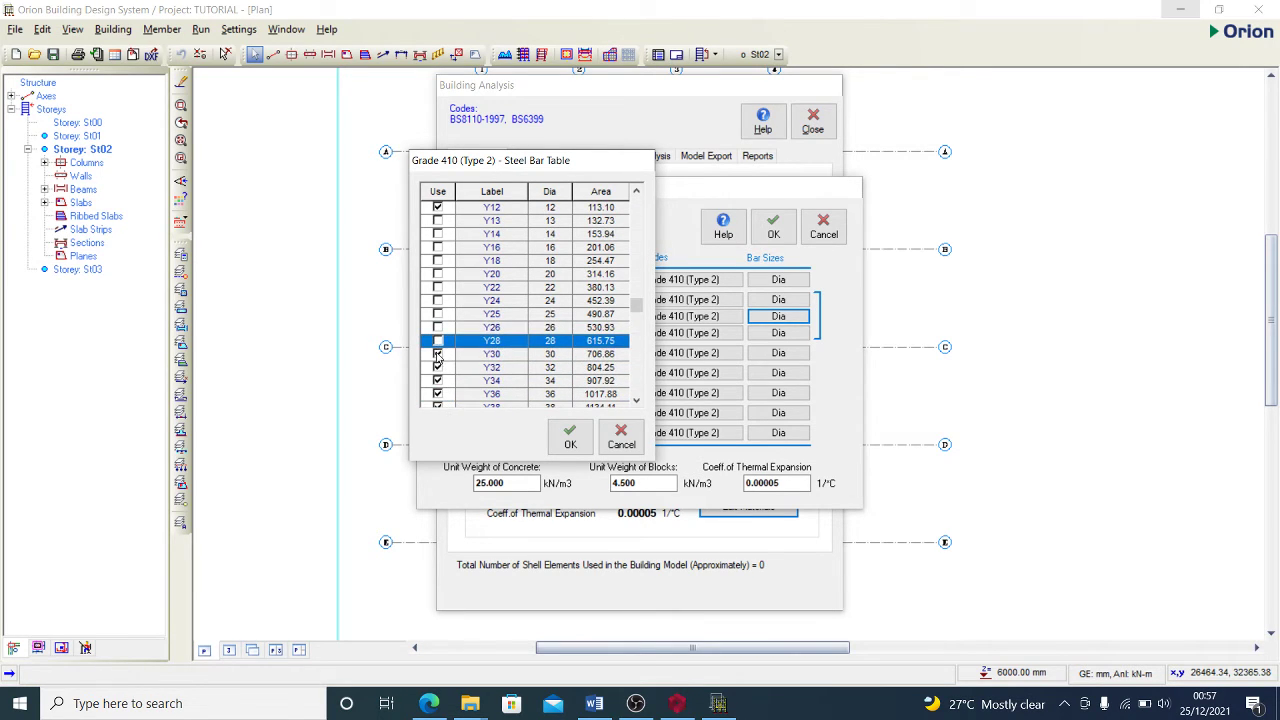
click(437, 354)
click(437, 367)
click(437, 380)
click(437, 394)
scroll(440, 390, down, 3)
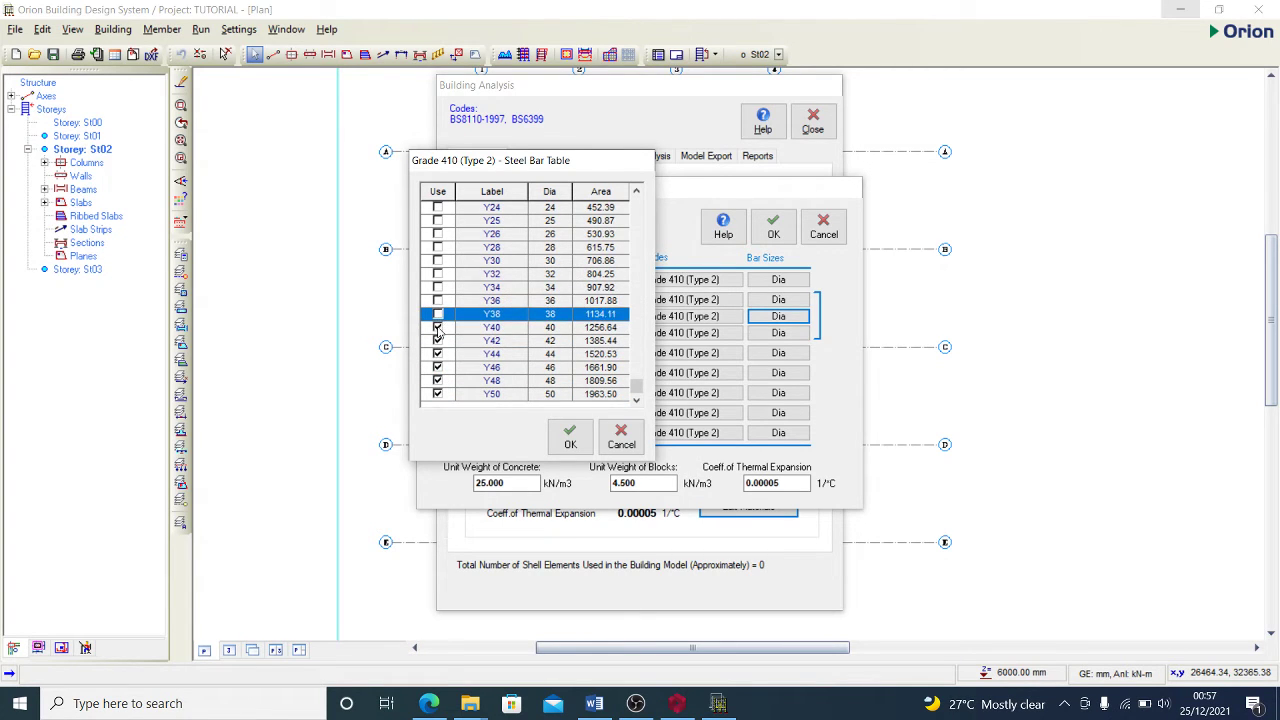
click(437, 327)
click(437, 340)
click(437, 353)
click(437, 367)
click(437, 380)
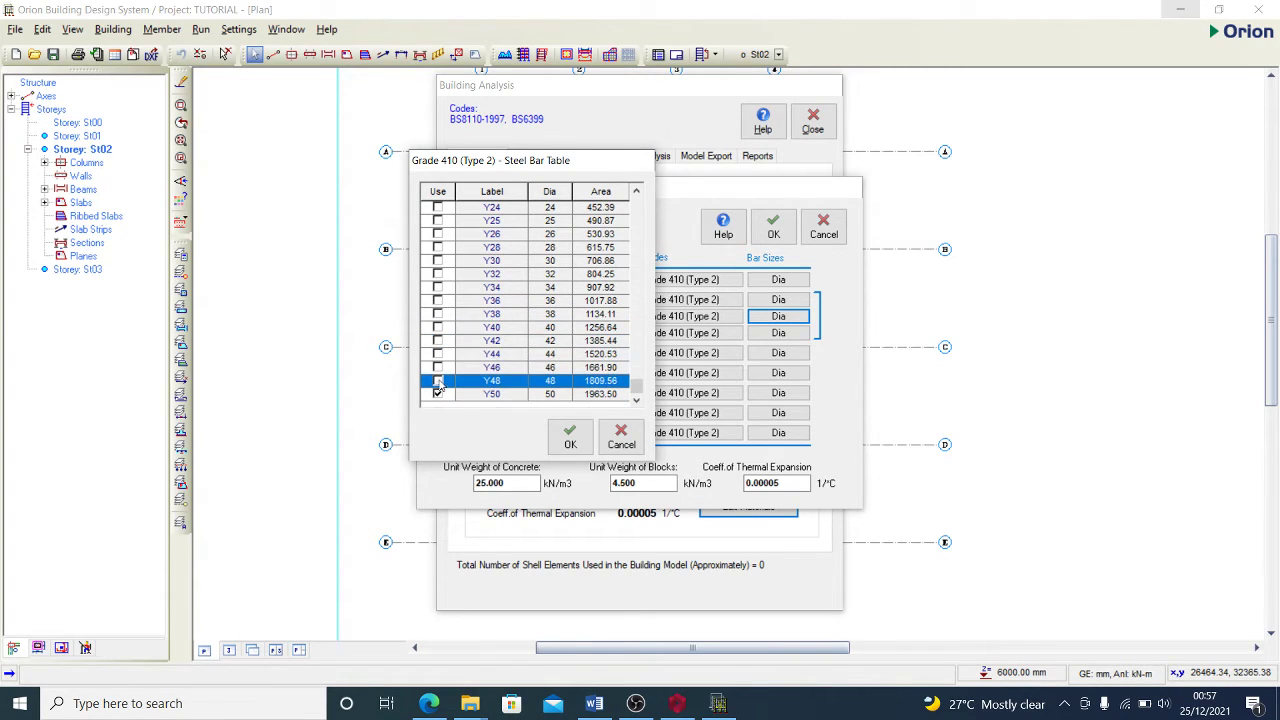
click(437, 393)
click(570, 437)
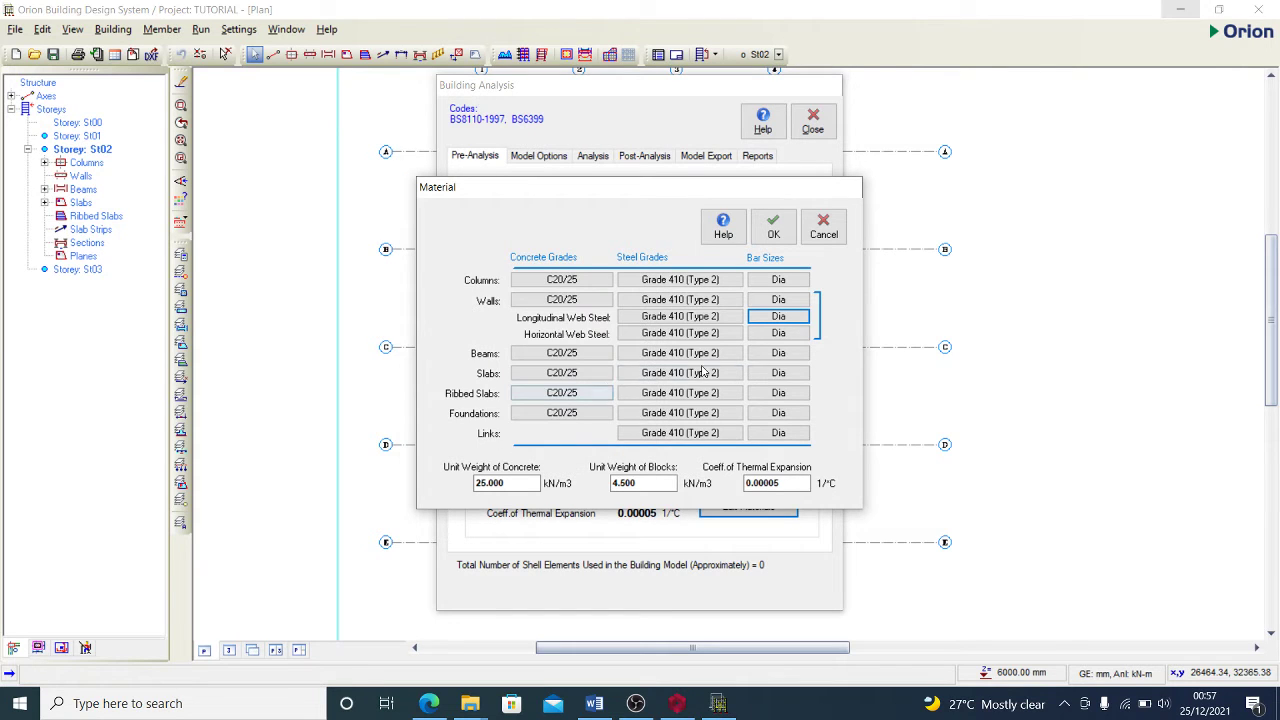
- Limit horizontal web steel to Y12, excluding Y7–Y9 and sizes Y13 through Y50
click(778, 333)
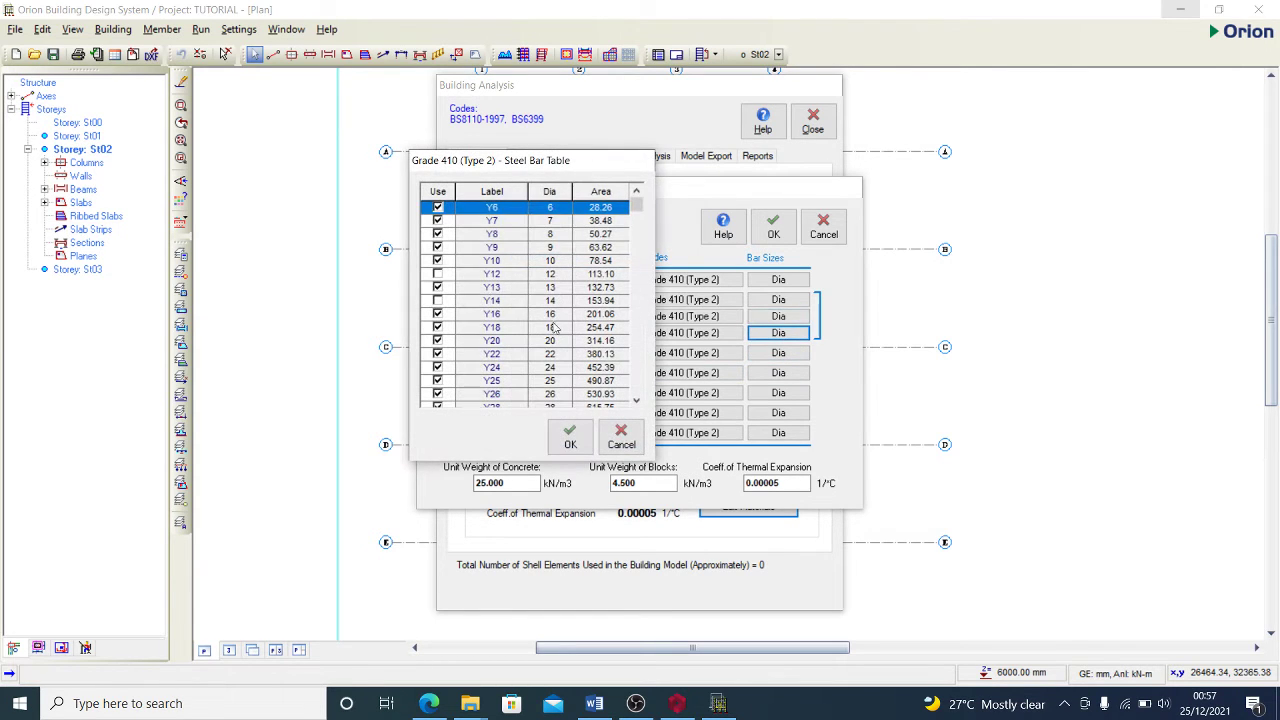
click(437, 220)
click(437, 233)
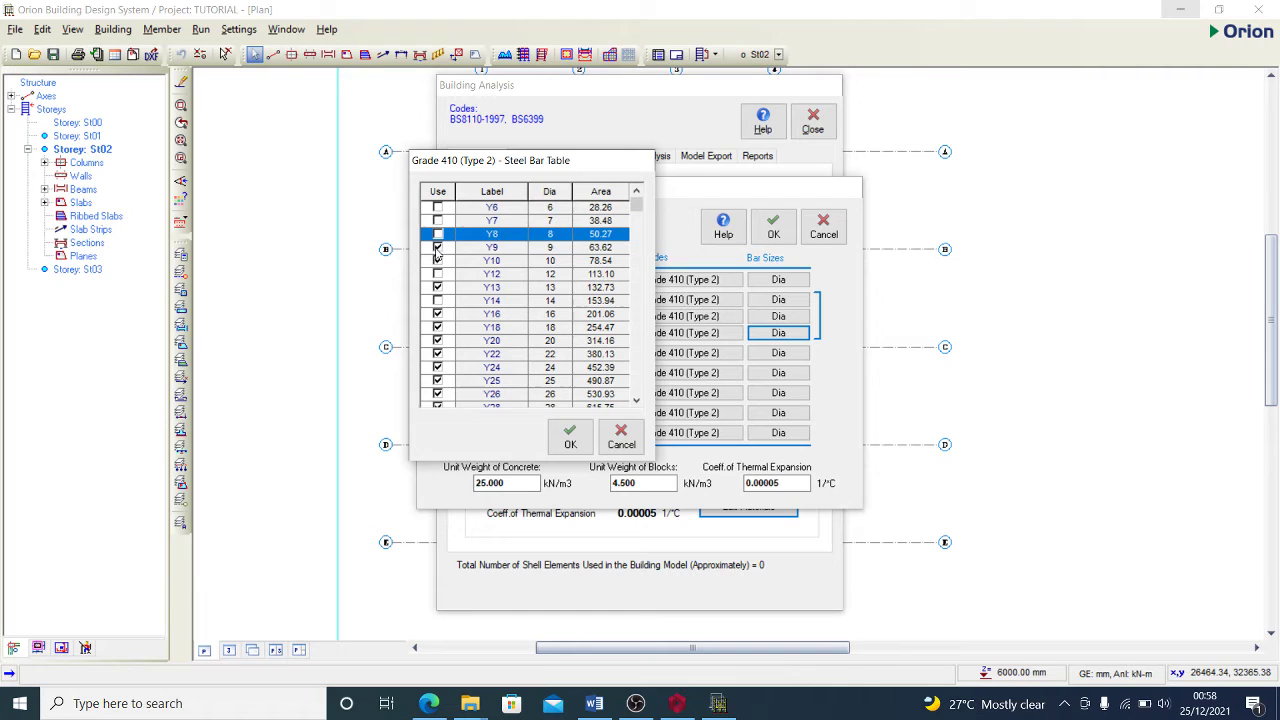
click(437, 247)
click(437, 273)
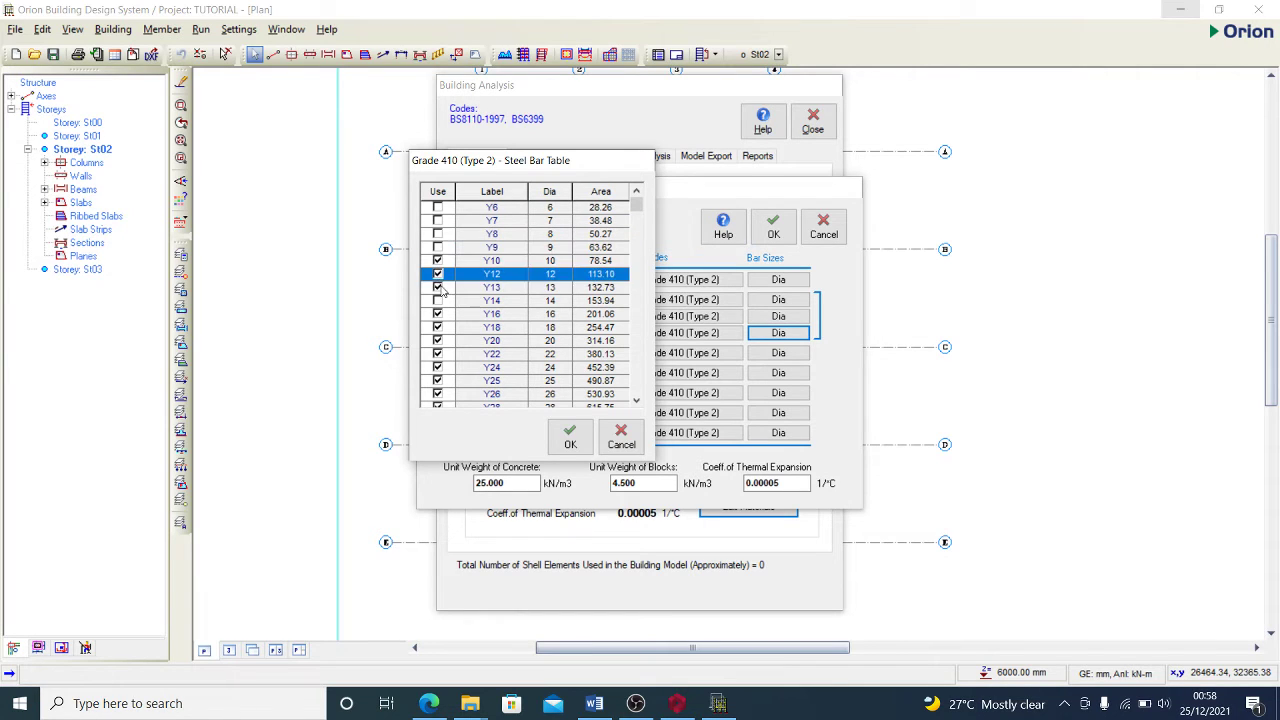
click(440, 288)
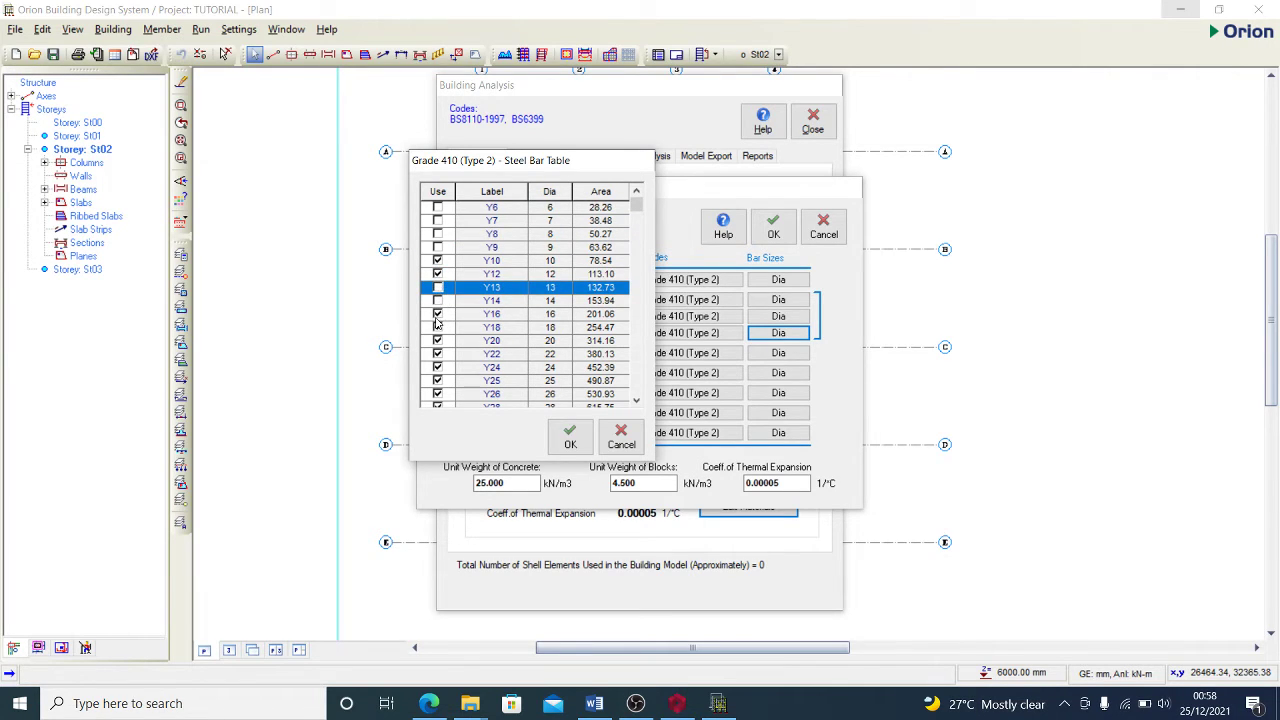
click(437, 313)
click(437, 327)
click(437, 340)
click(437, 353)
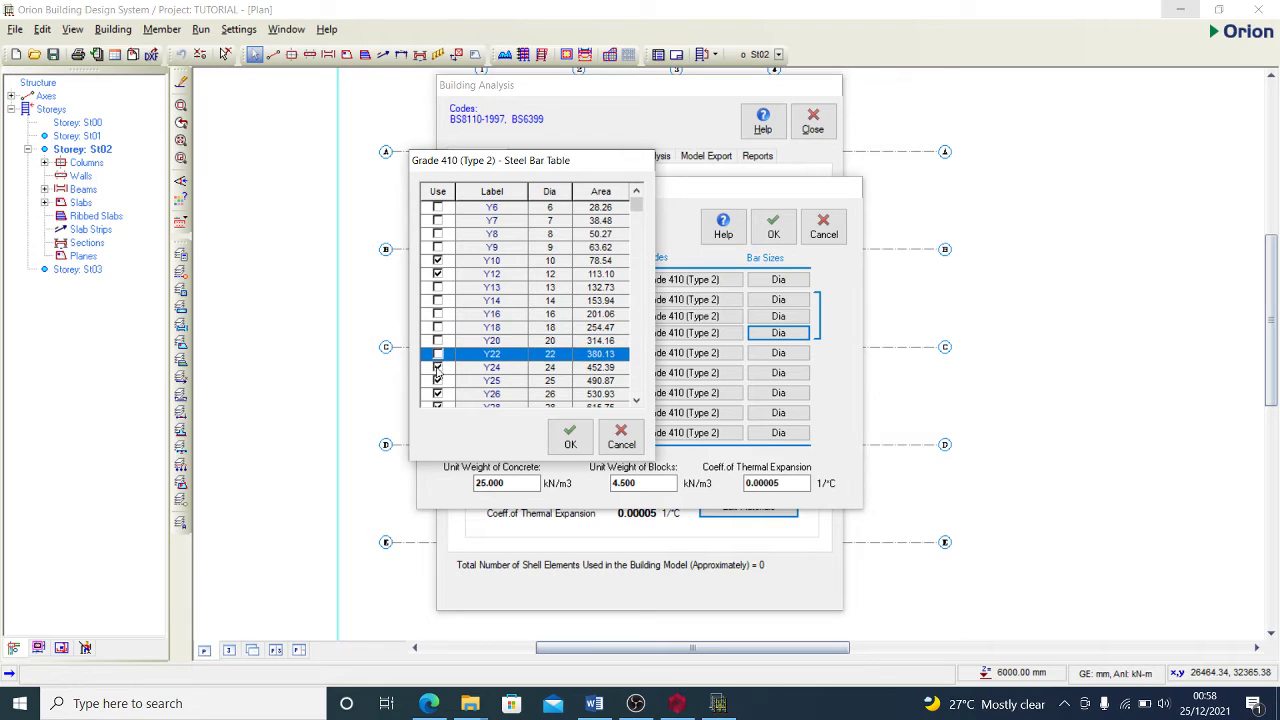
click(437, 367)
click(437, 380)
scroll(440, 394, down, 1)
click(437, 354)
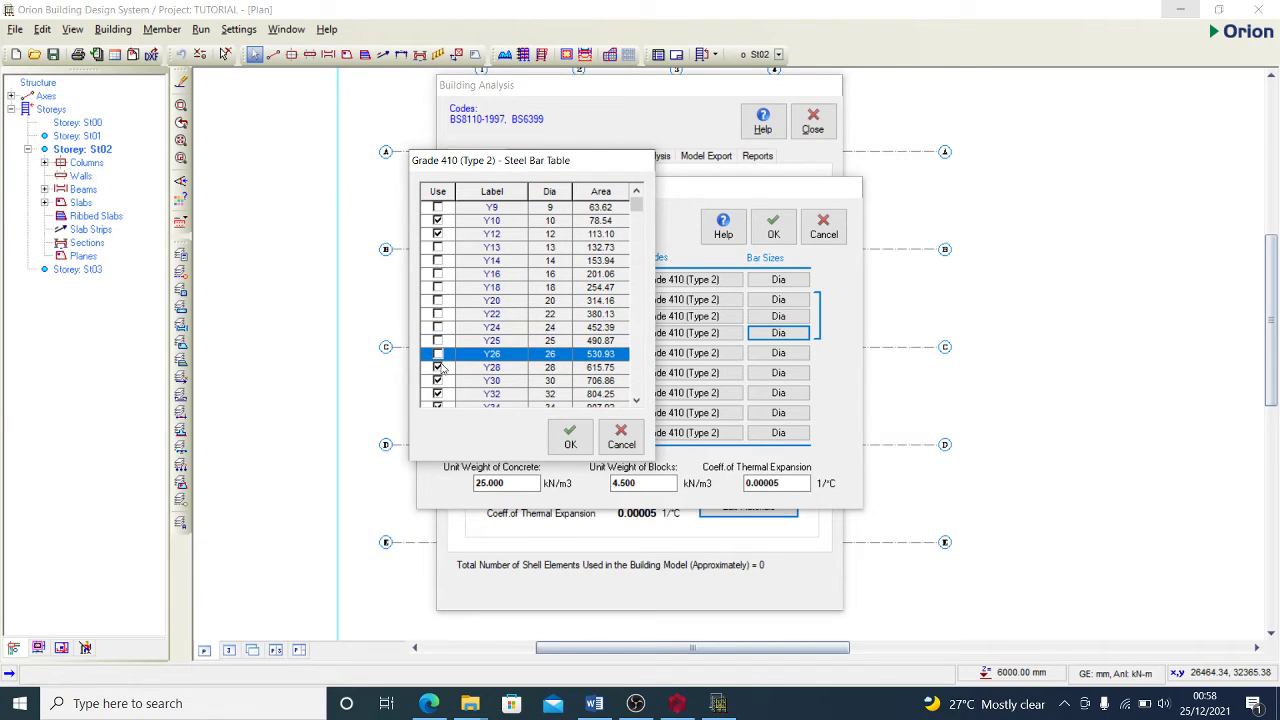
click(437, 367)
click(437, 380)
click(437, 394)
scroll(443, 390, down, 3)
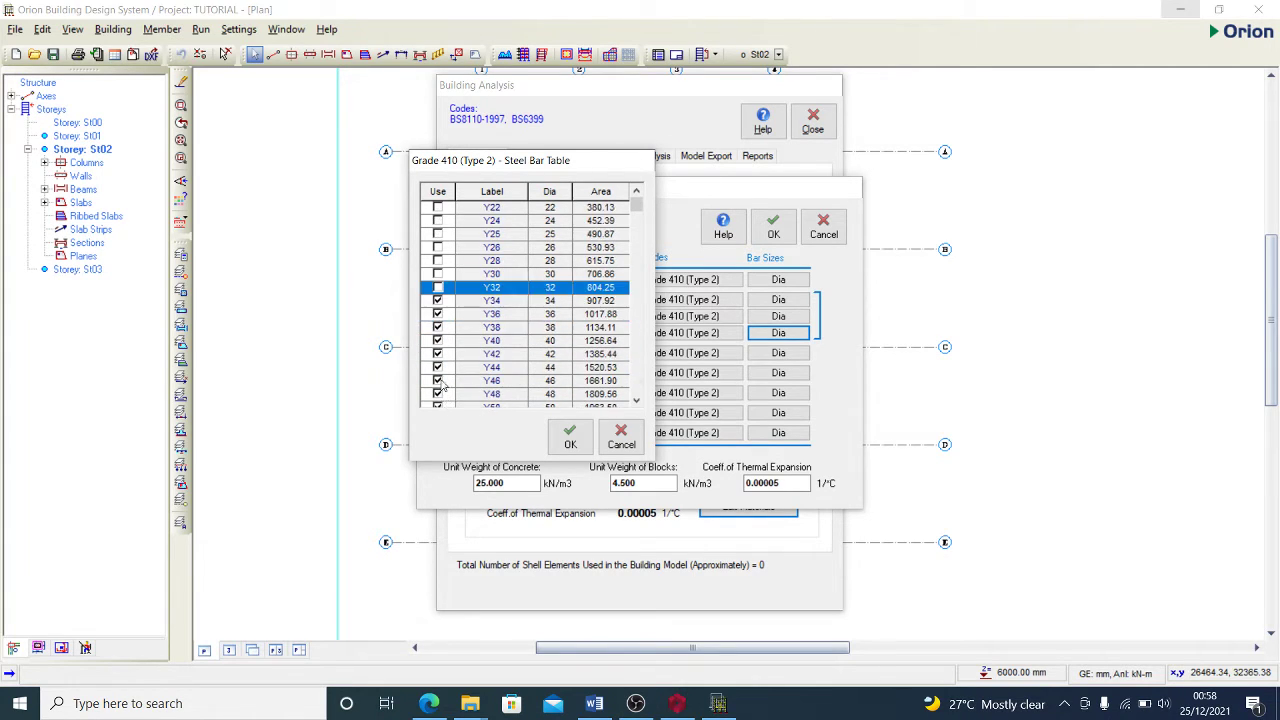
scroll(442, 385, down, 1)
click(437, 288)
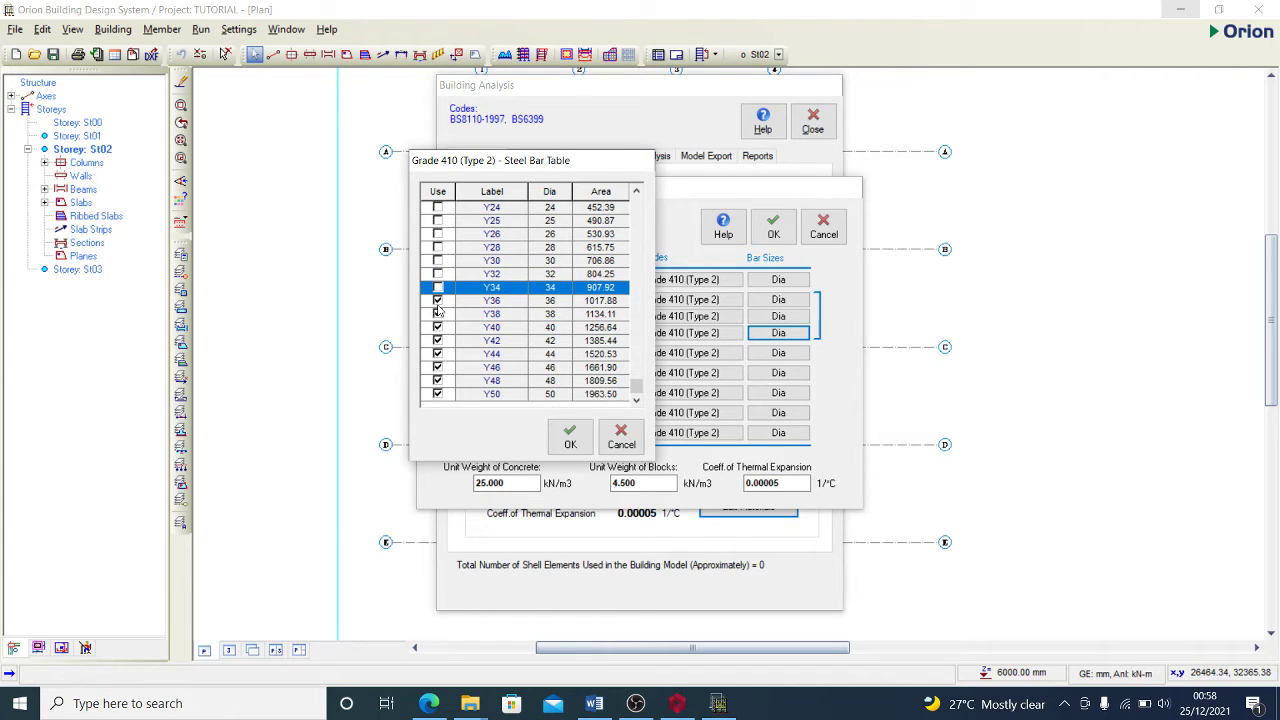
click(437, 300)
click(437, 314)
click(437, 327)
click(437, 340)
click(437, 354)
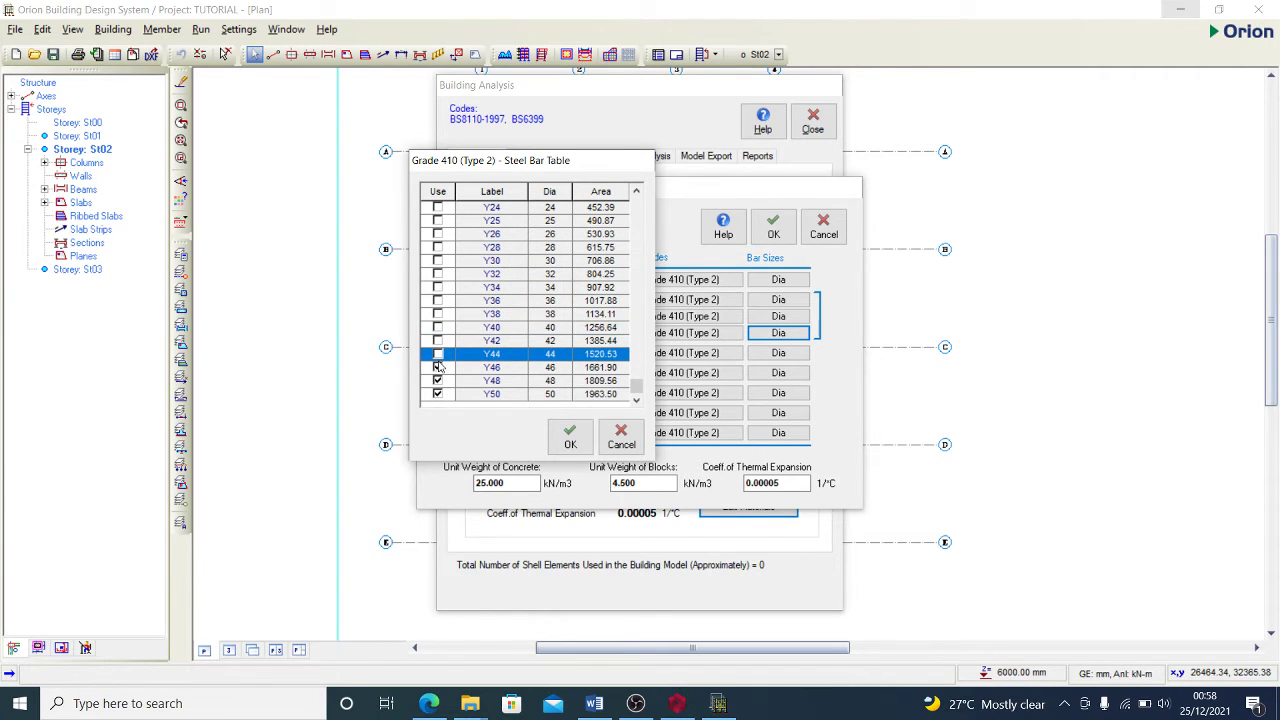
click(437, 367)
click(437, 381)
click(437, 394)
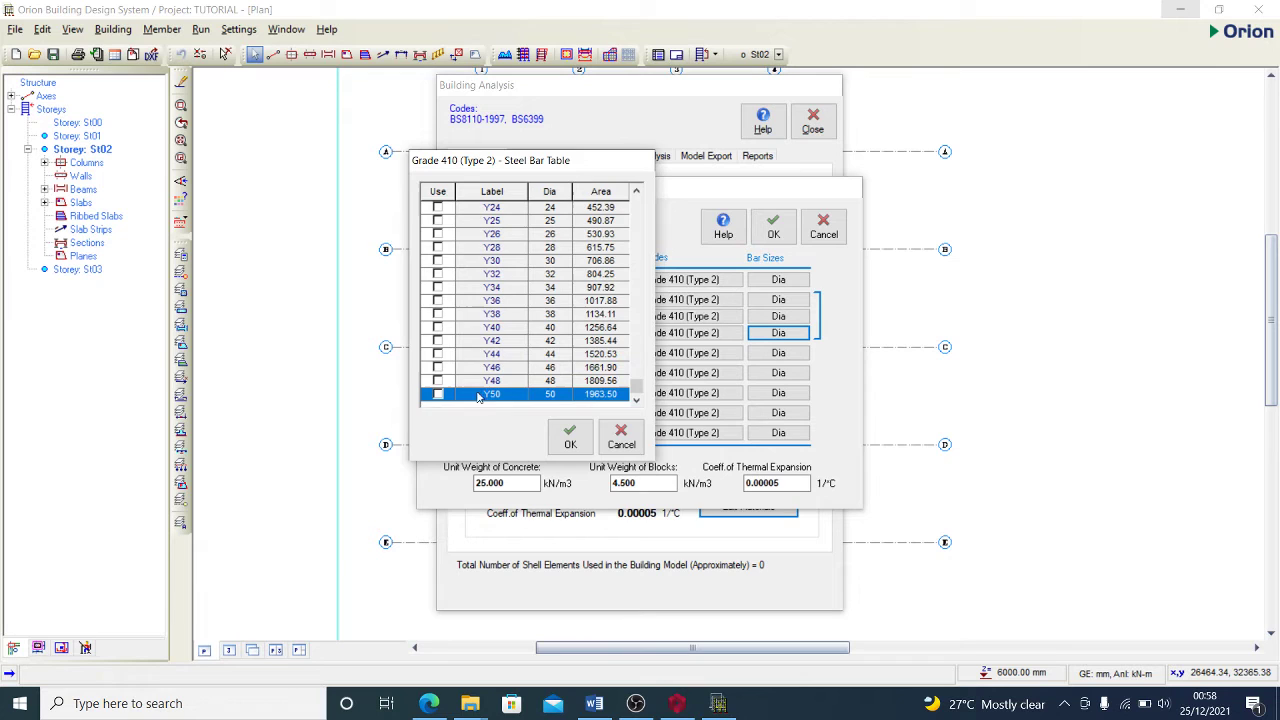
click(566, 437)
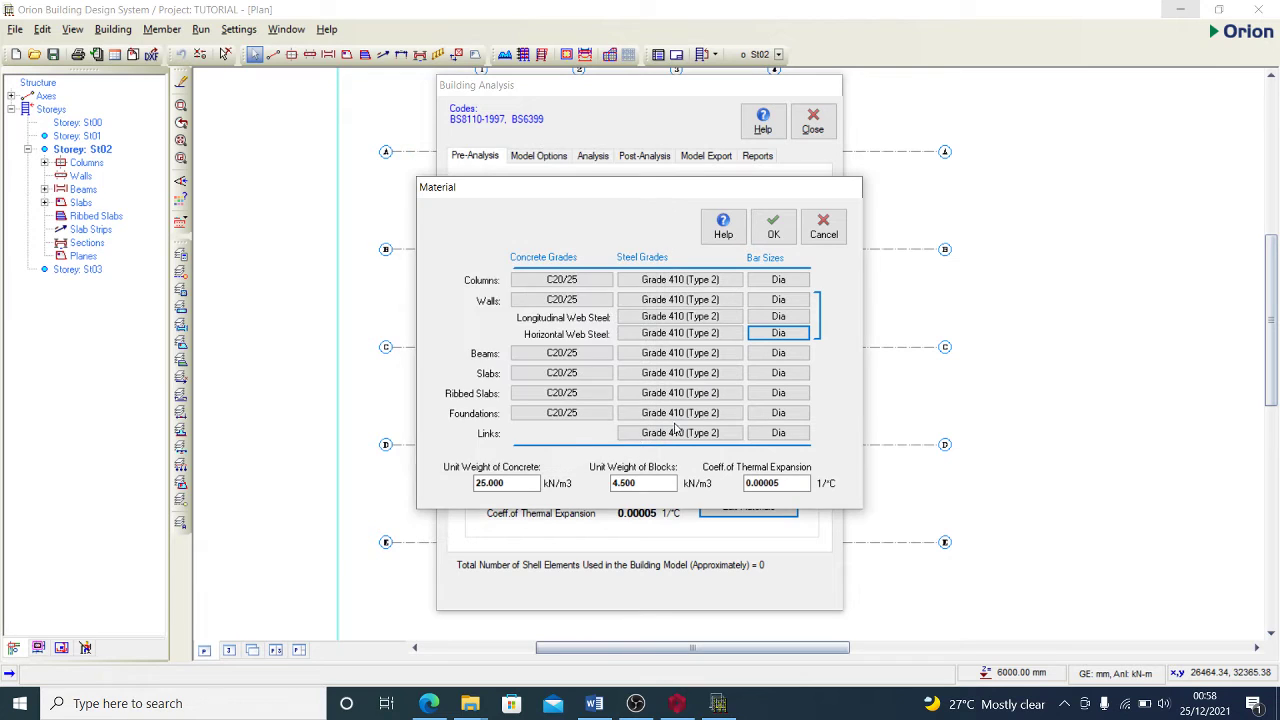
- Exclude Y10, Y13 and Y32 bars from the beam bar sizes
click(767, 362)
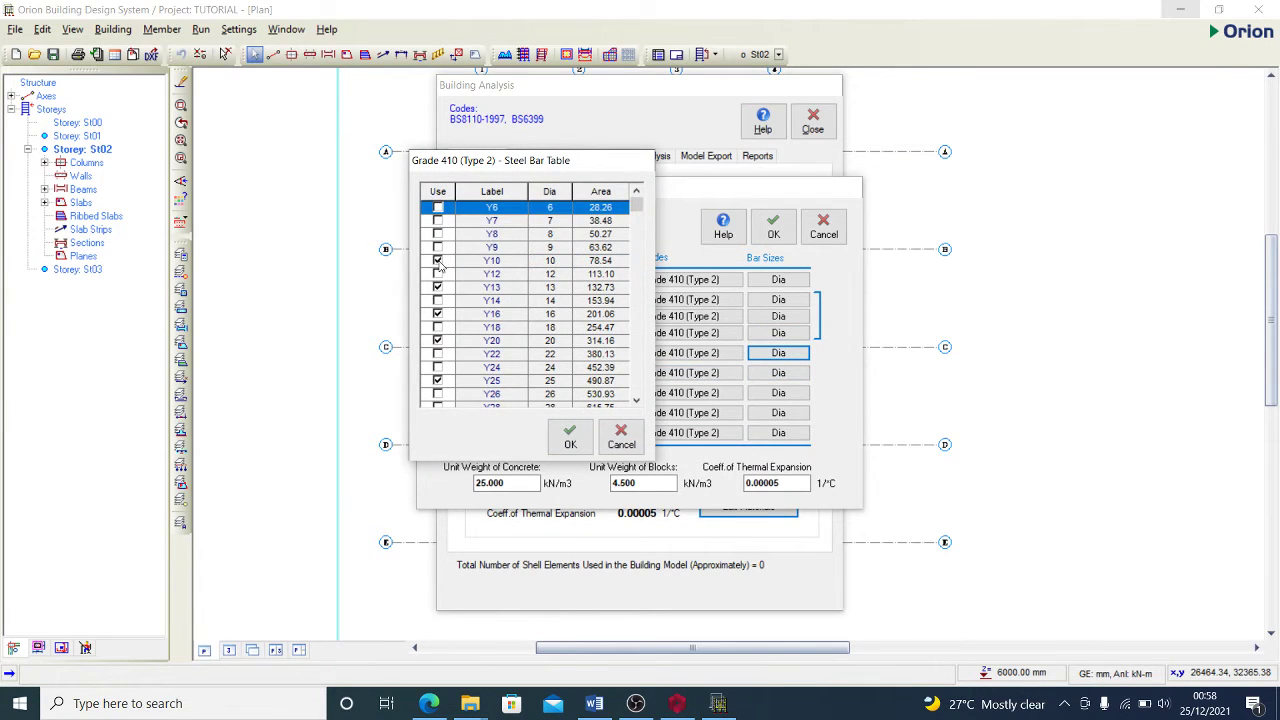
click(437, 260)
click(437, 287)
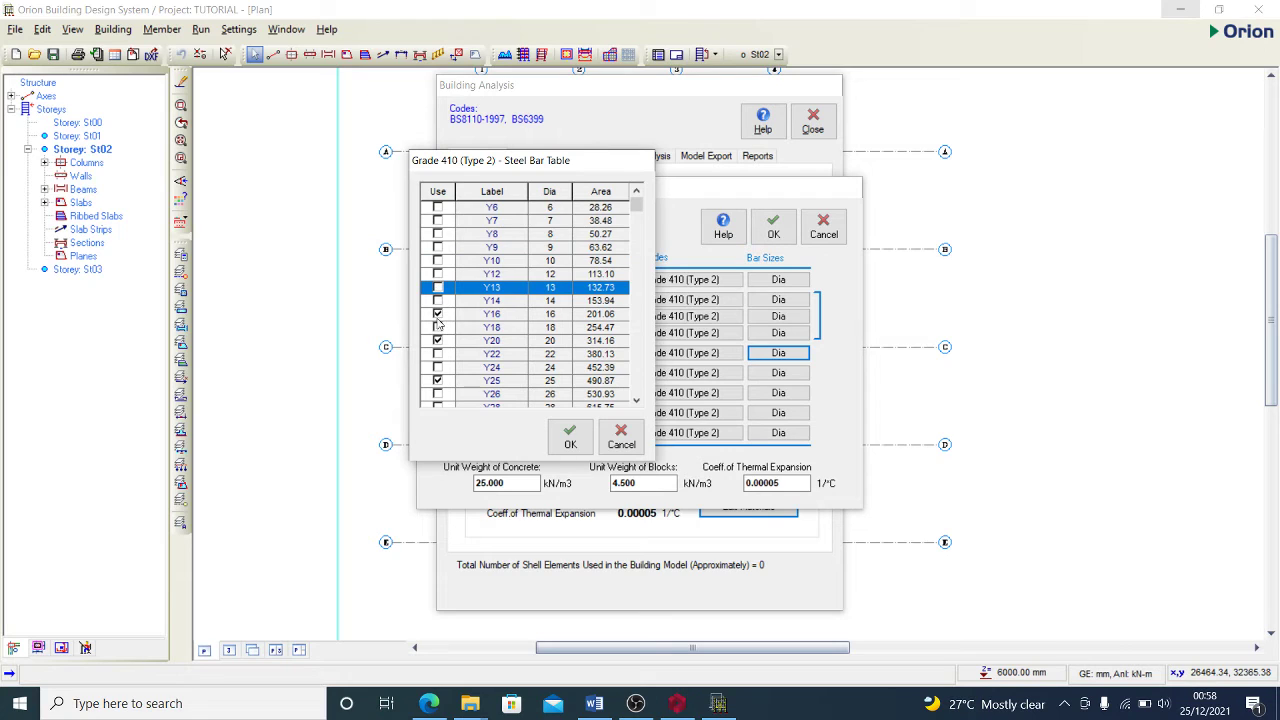
scroll(444, 388, down, 2)
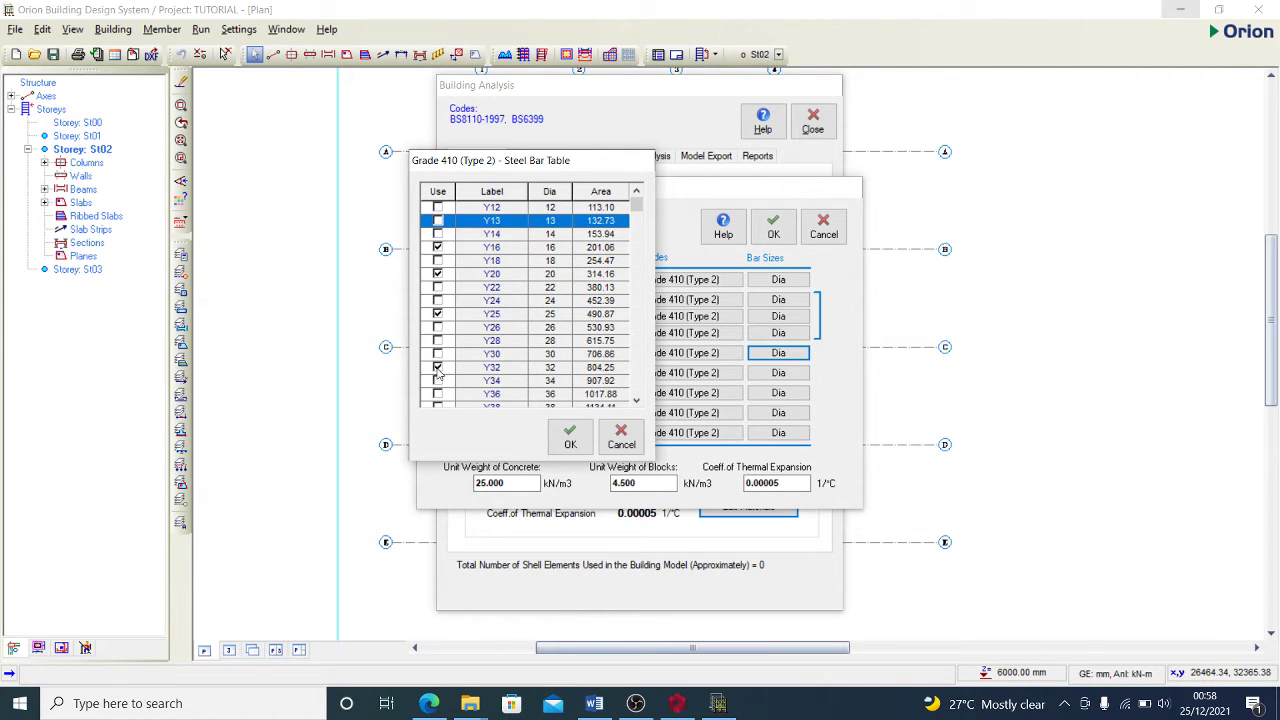
click(437, 367)
click(565, 440)
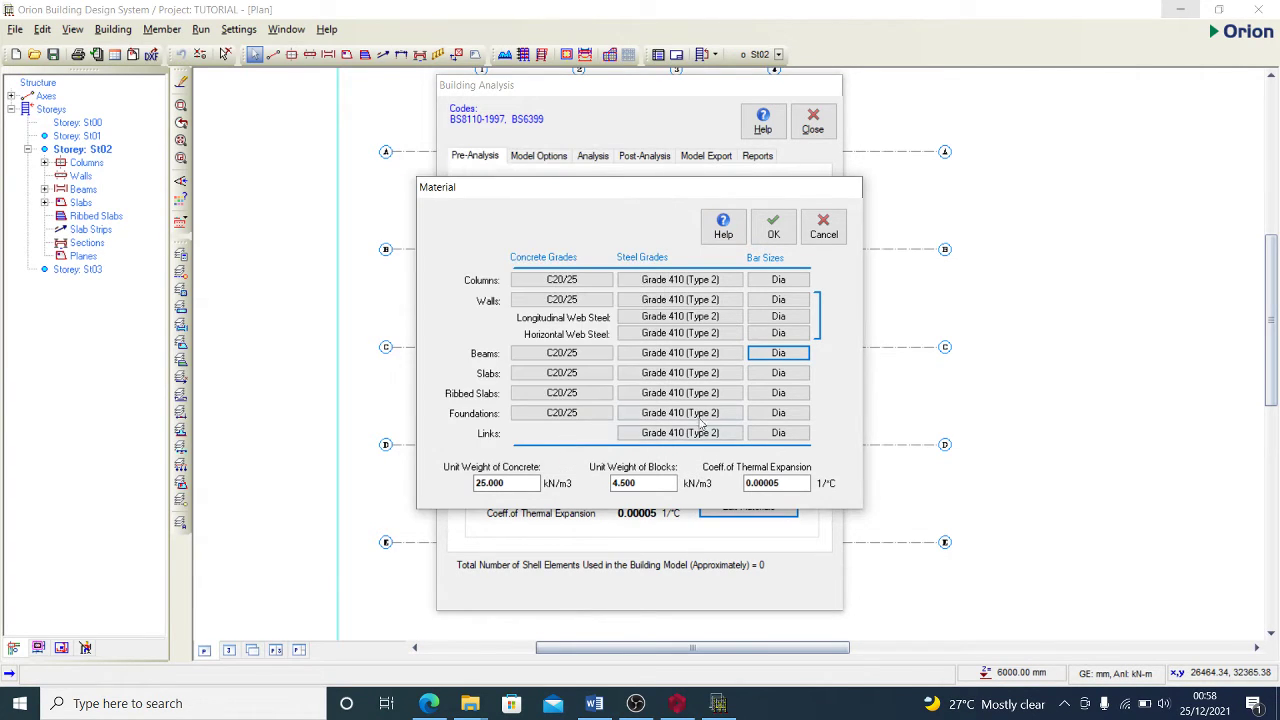
- Allow Y12 for slabs, removing Y8, Y10, Y13, Y16, Y20, Y25 and Y32
click(752, 372)
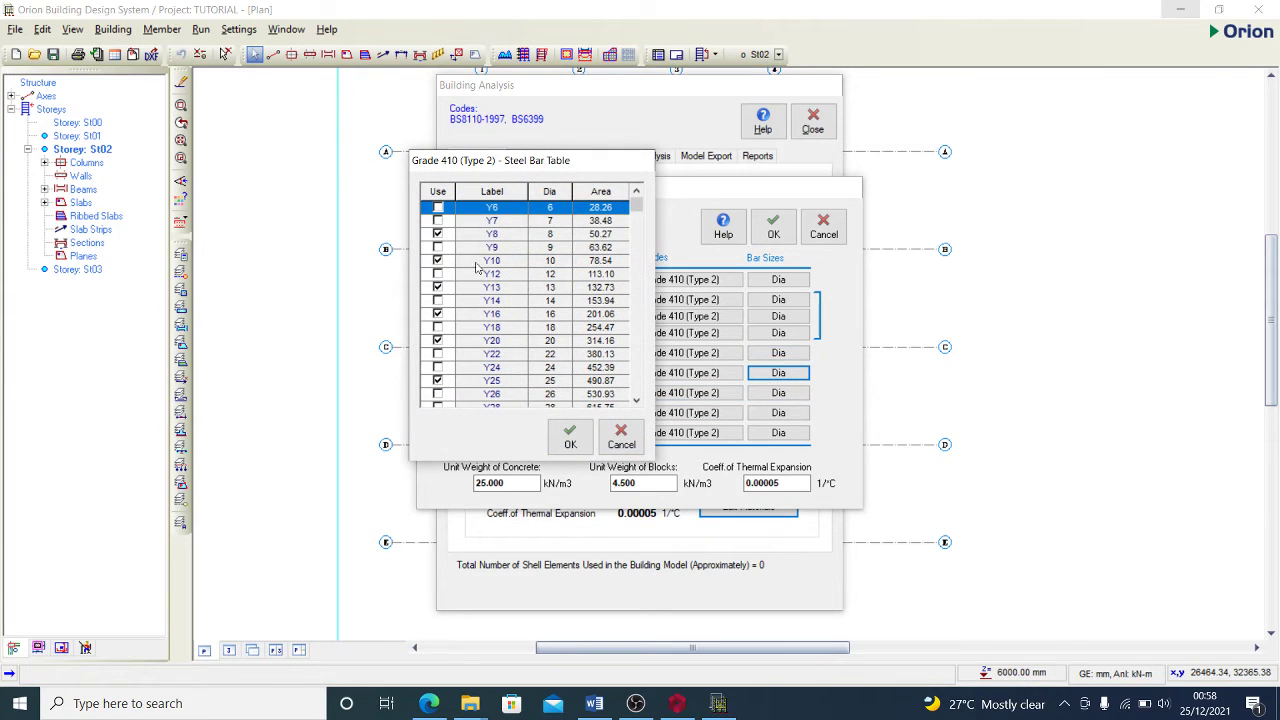
click(437, 234)
click(437, 261)
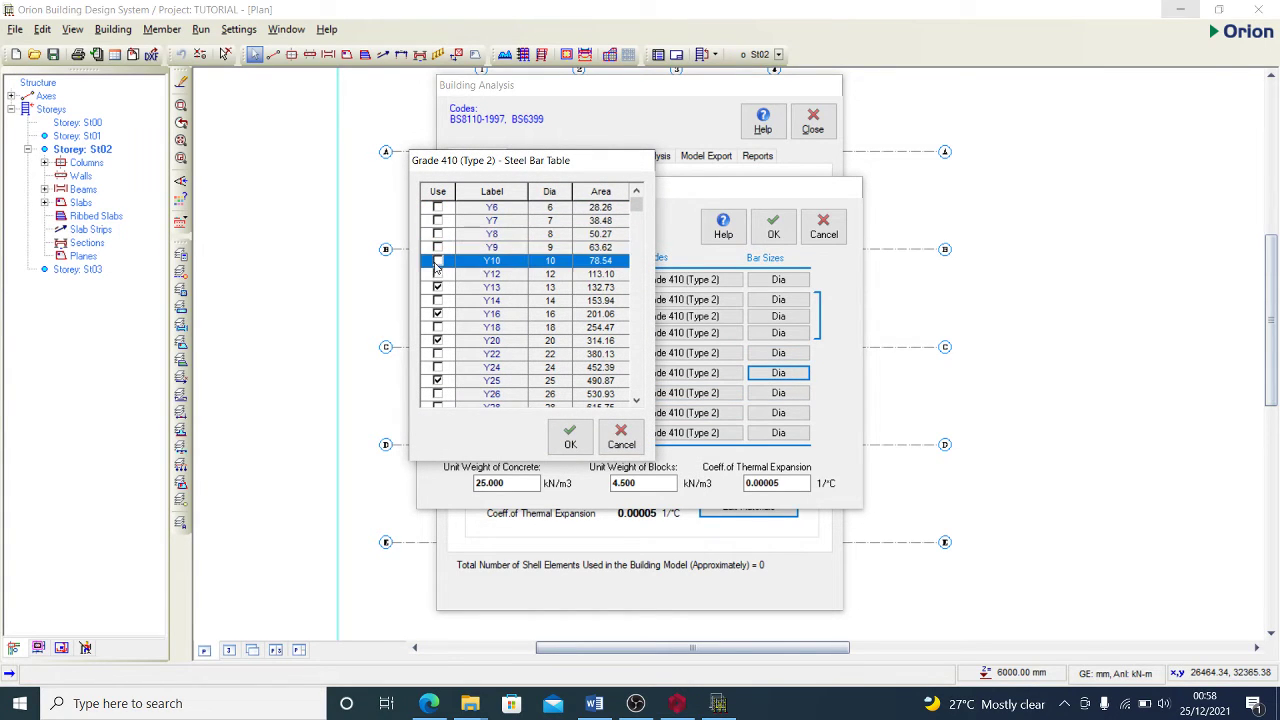
click(437, 274)
click(437, 287)
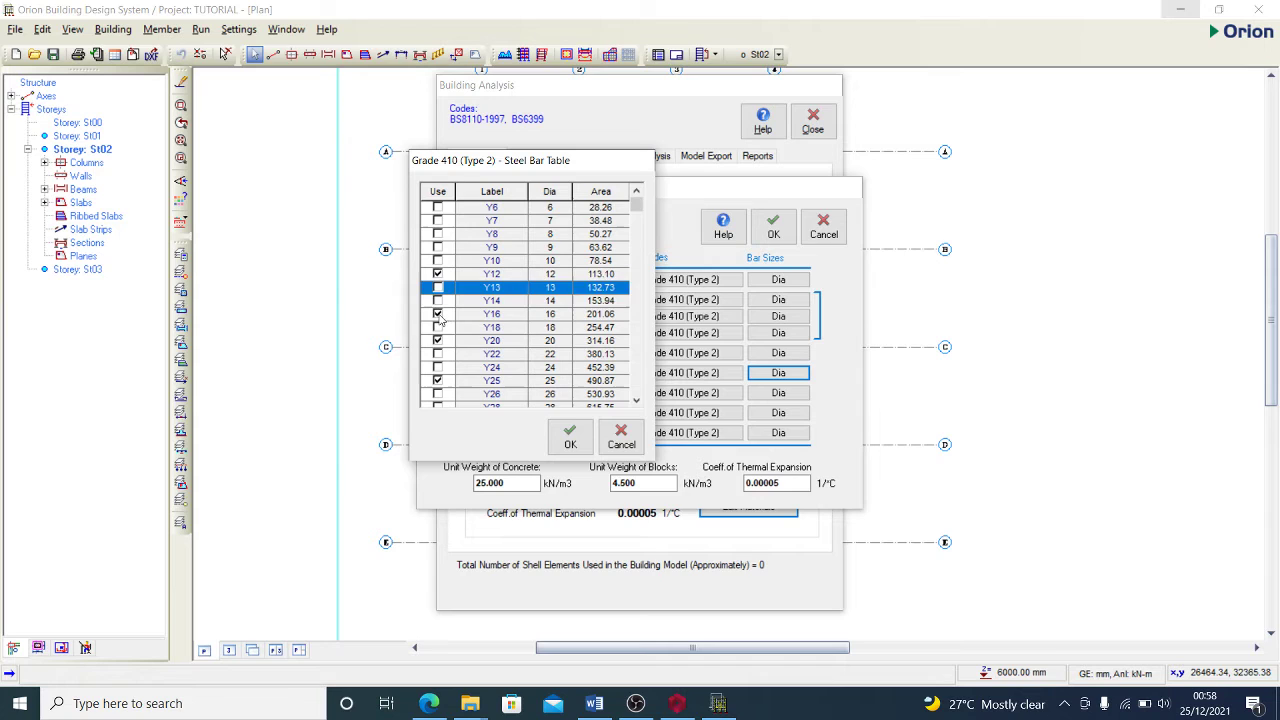
click(437, 314)
click(437, 341)
click(437, 381)
scroll(445, 384, down, 3)
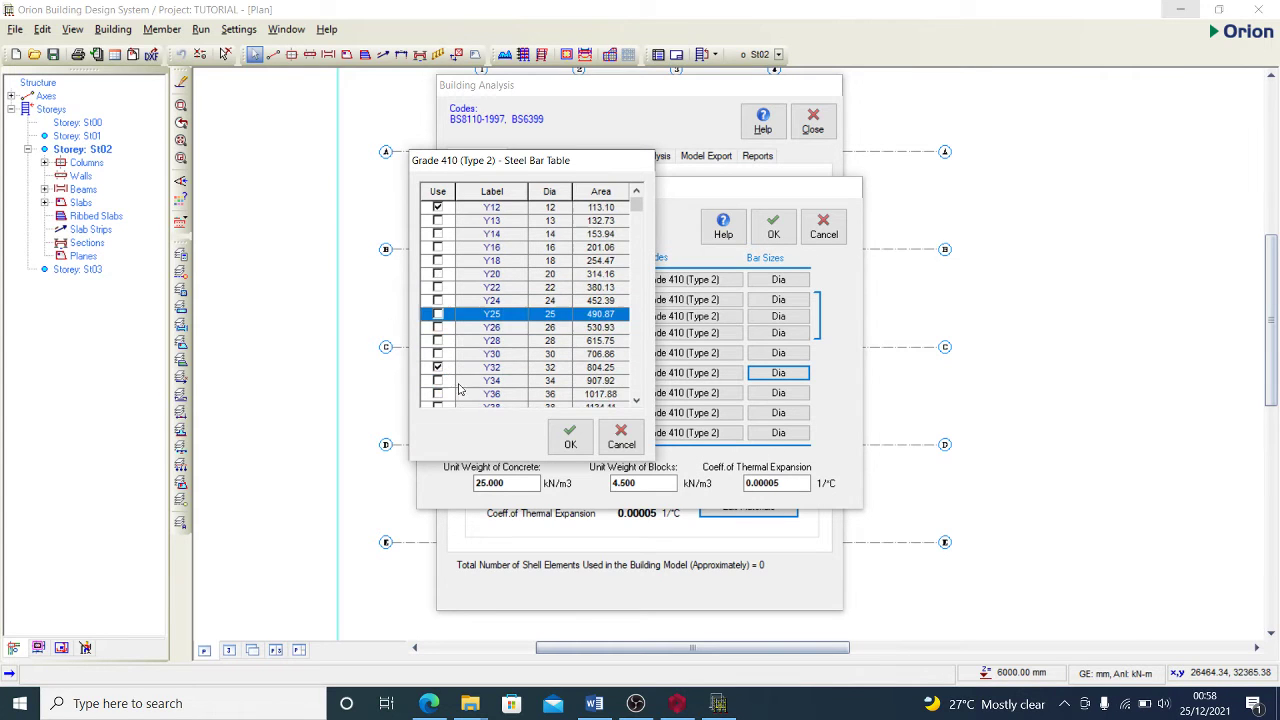
click(438, 316)
scroll(450, 354, down, 1)
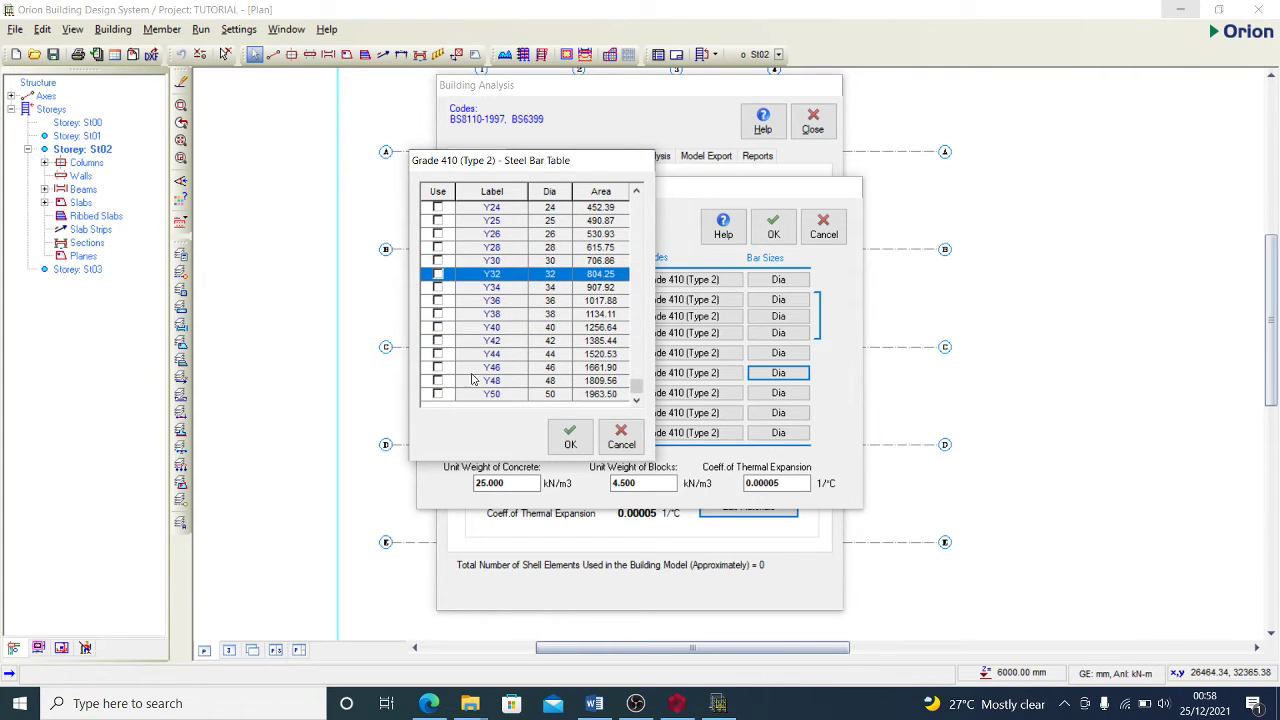
click(562, 437)
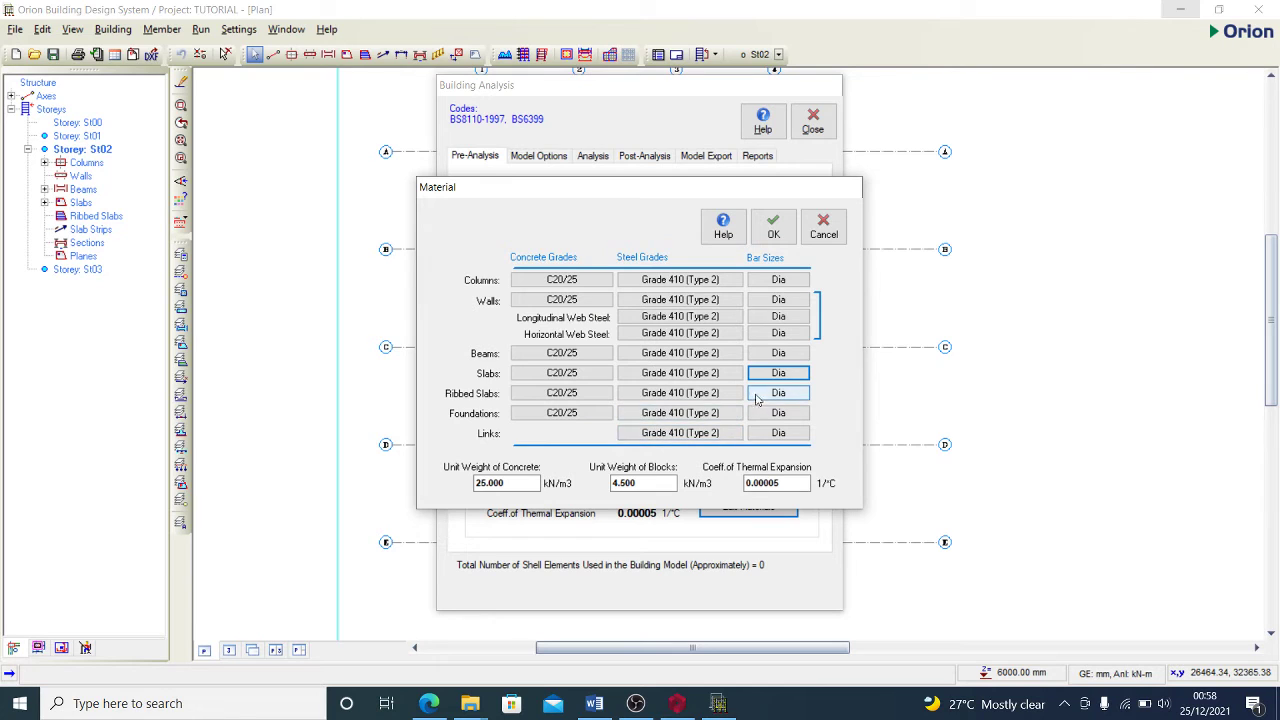
- Remove Y8, Y9, Y13, Y18, Y20, Y25 and Y32 from link bar sizes, leaving Y10
click(778, 433)
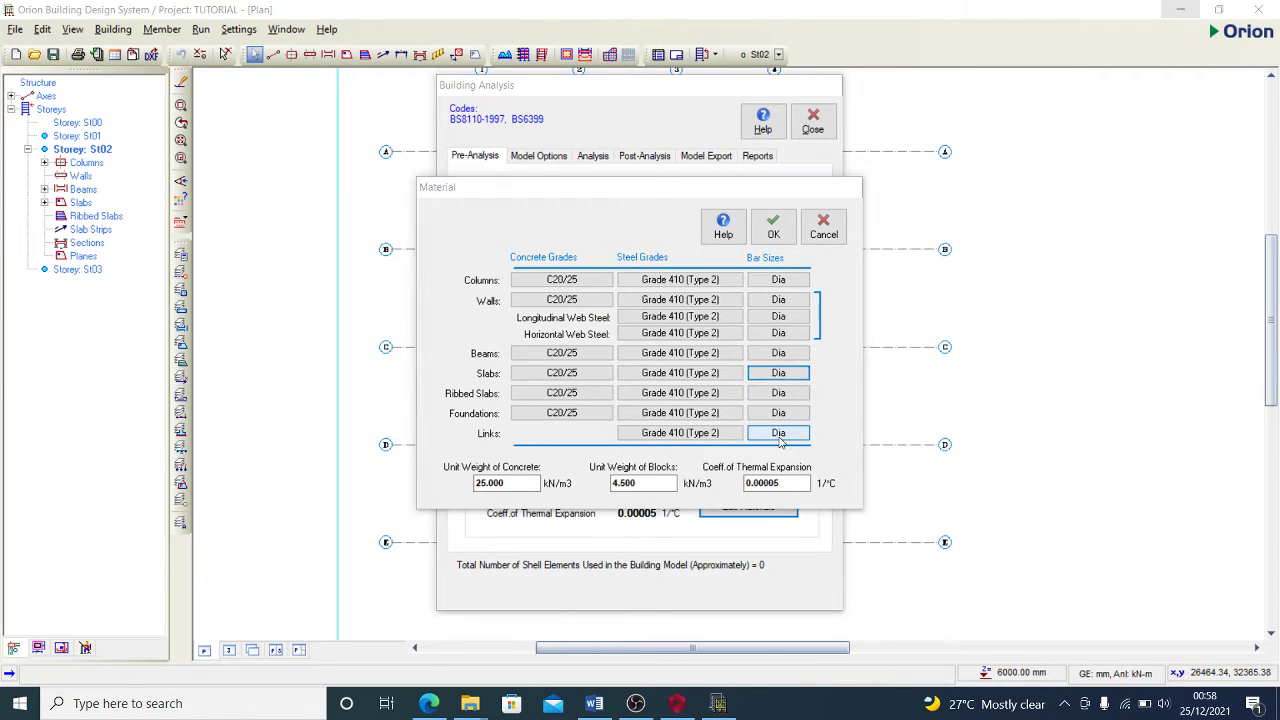
click(437, 233)
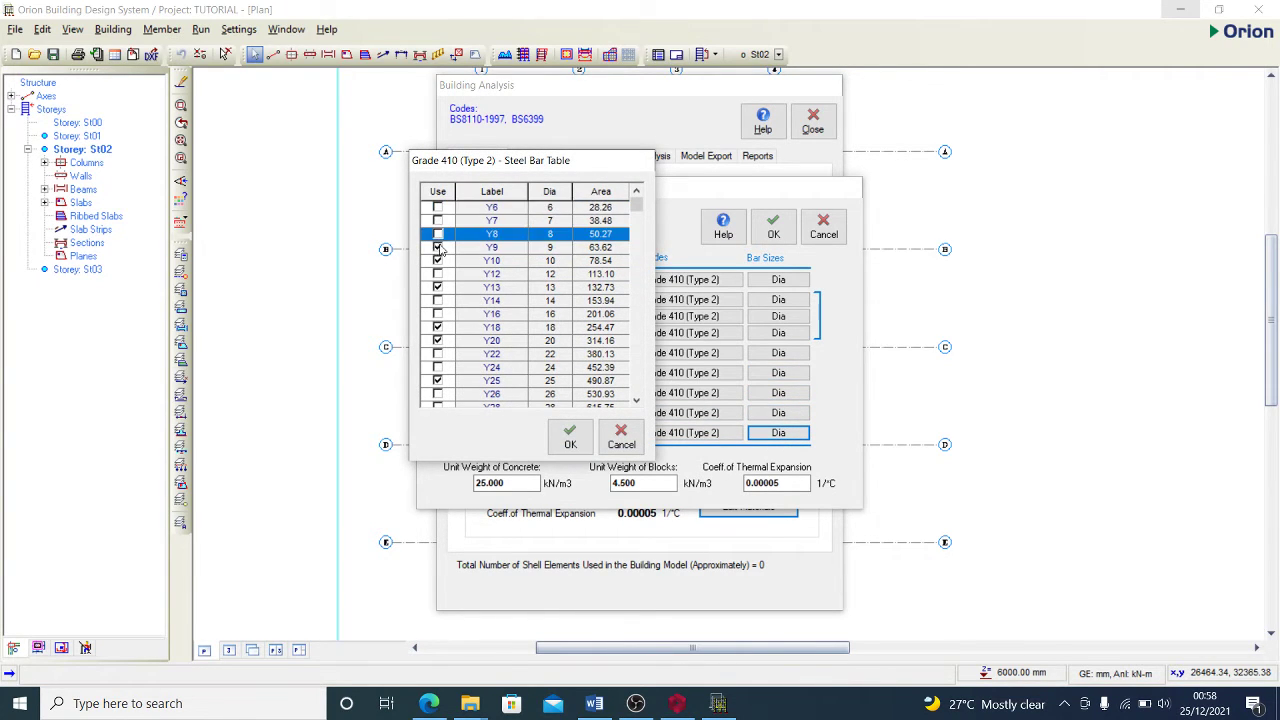
click(437, 247)
click(437, 287)
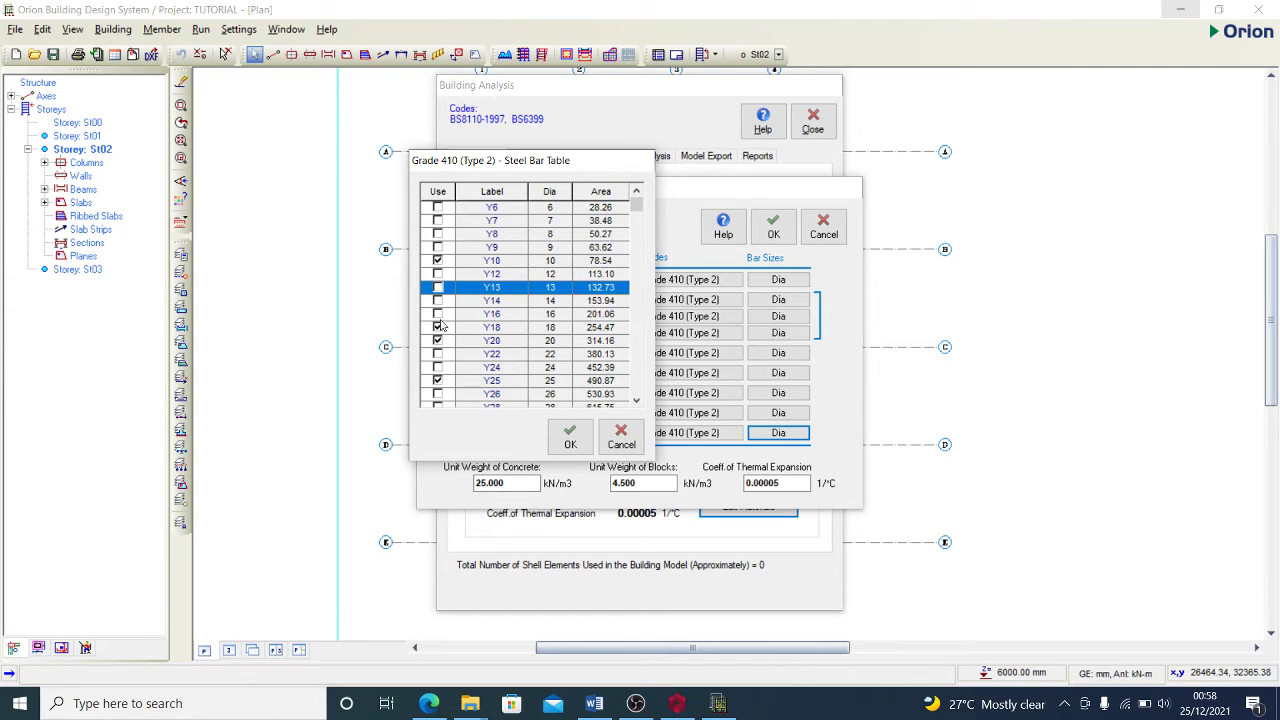
click(437, 327)
click(437, 340)
click(437, 380)
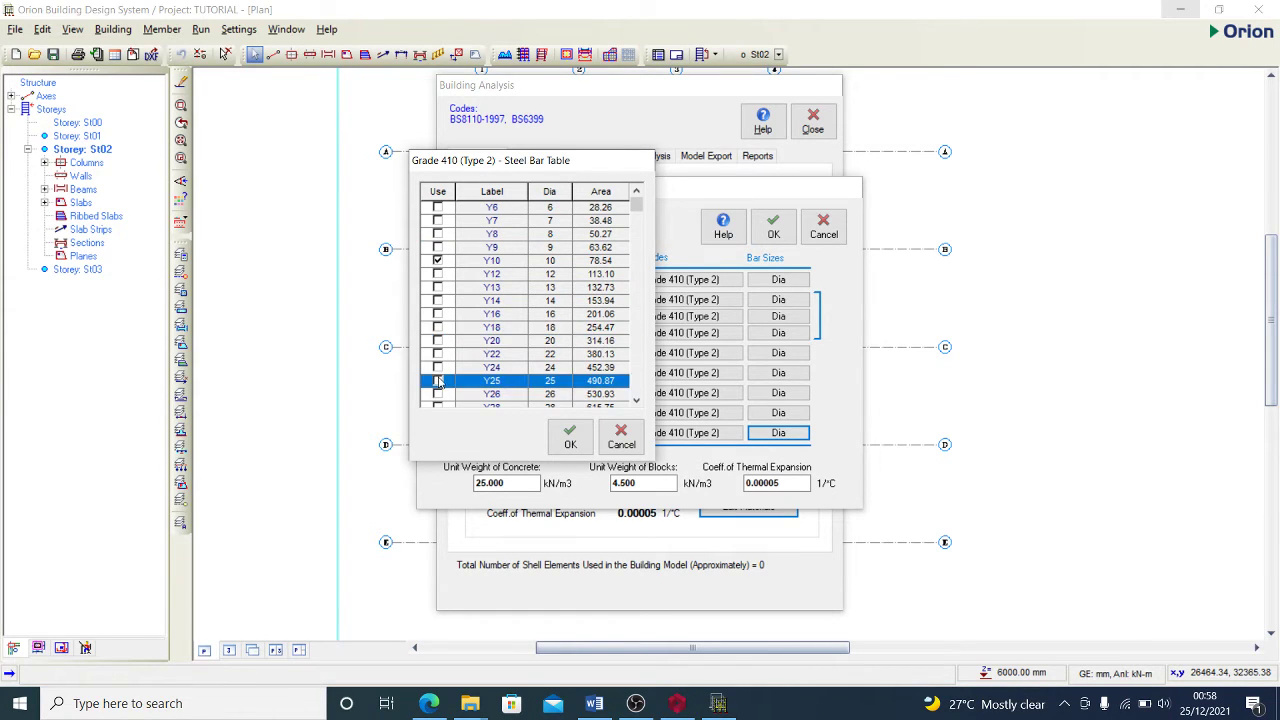
scroll(450, 368, down, 2)
click(437, 367)
scroll(450, 370, down, 3)
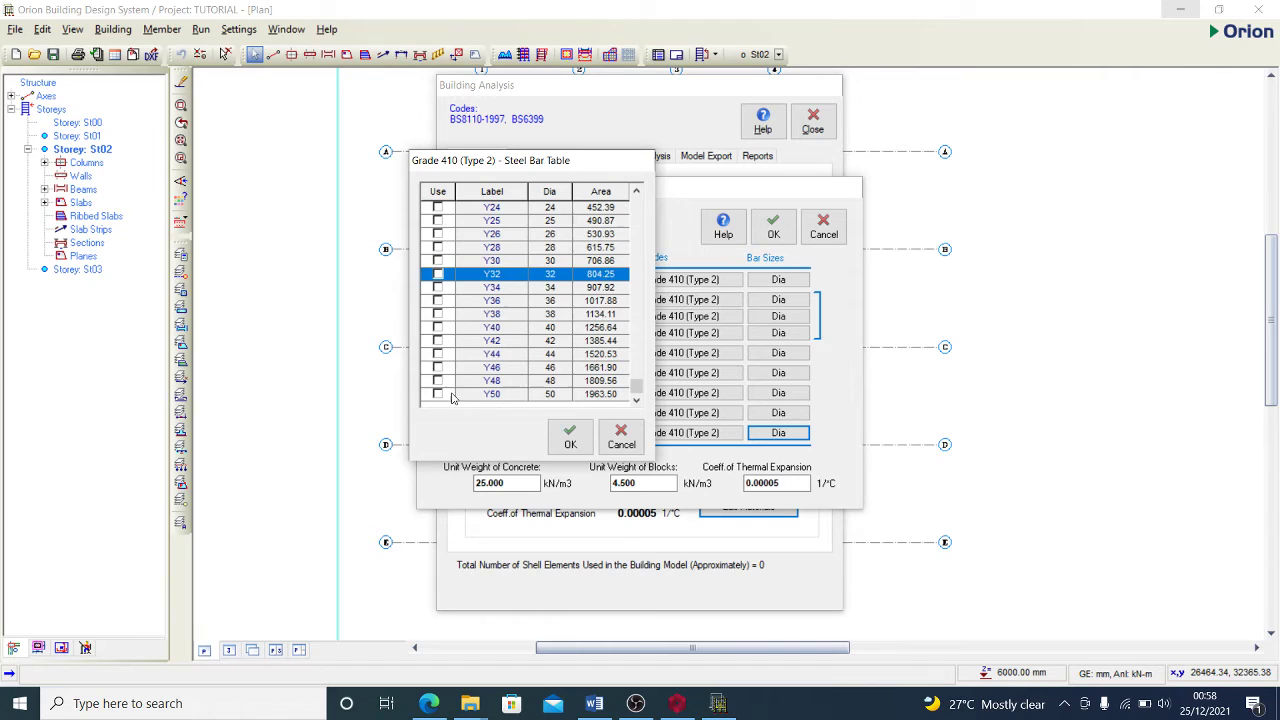
click(570, 437)
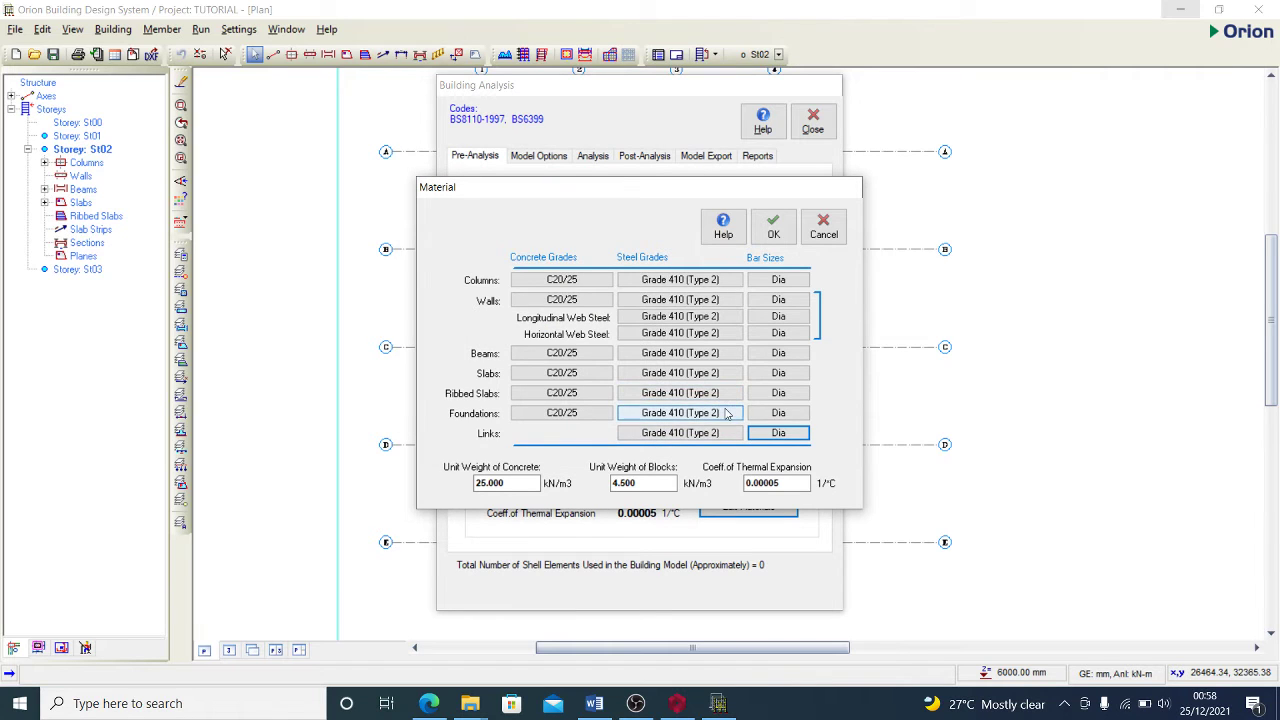
- Keep the material settings, review the Model Options and Analysis tabs, and return to Orion
click(770, 230)
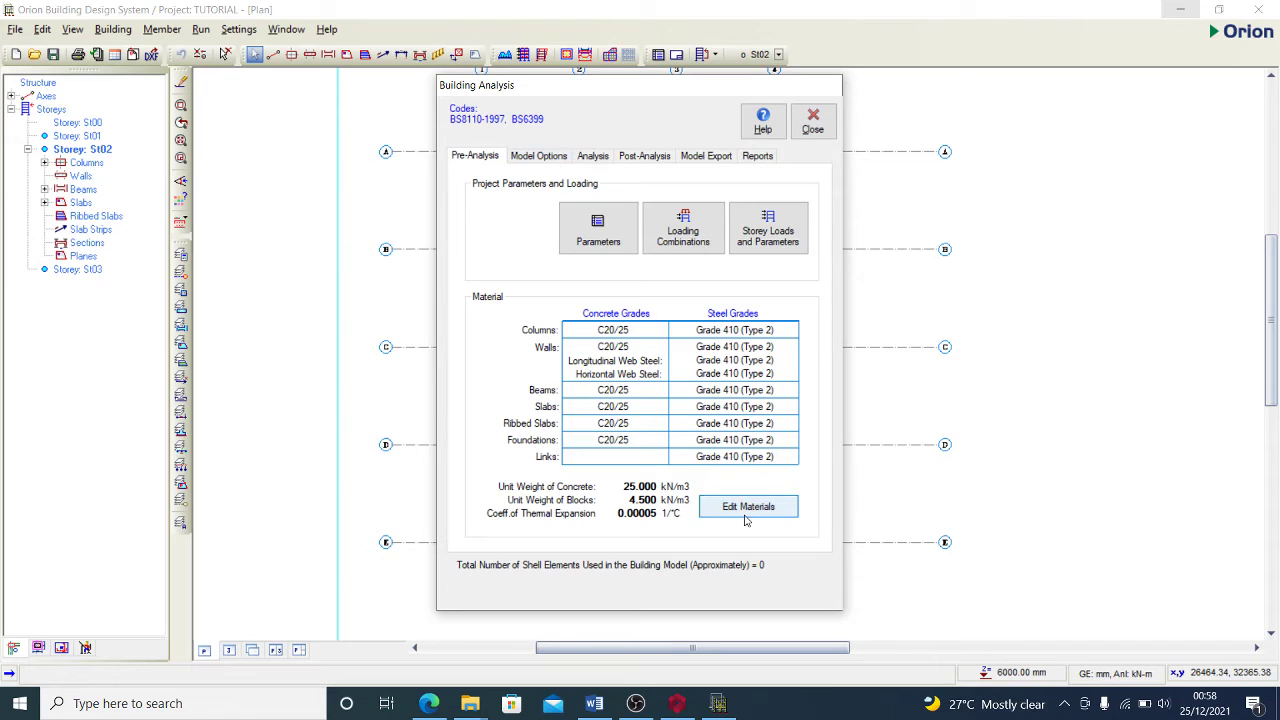
click(540, 158)
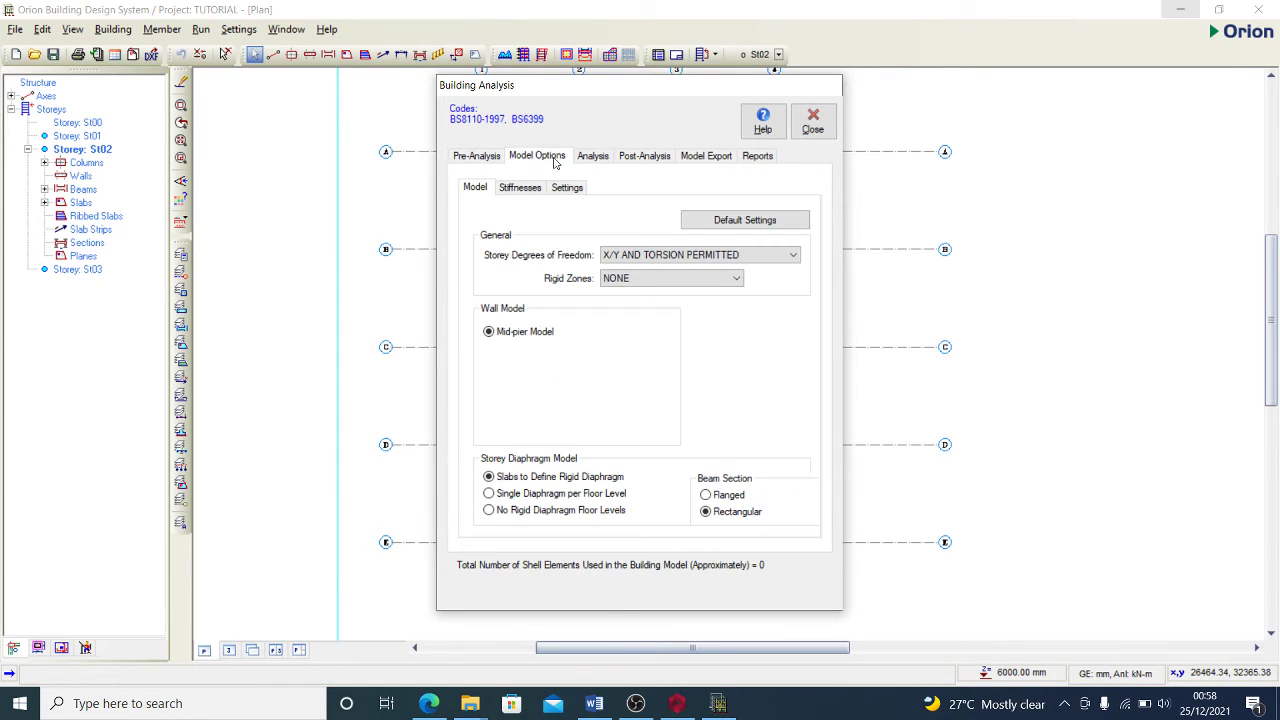
click(590, 158)
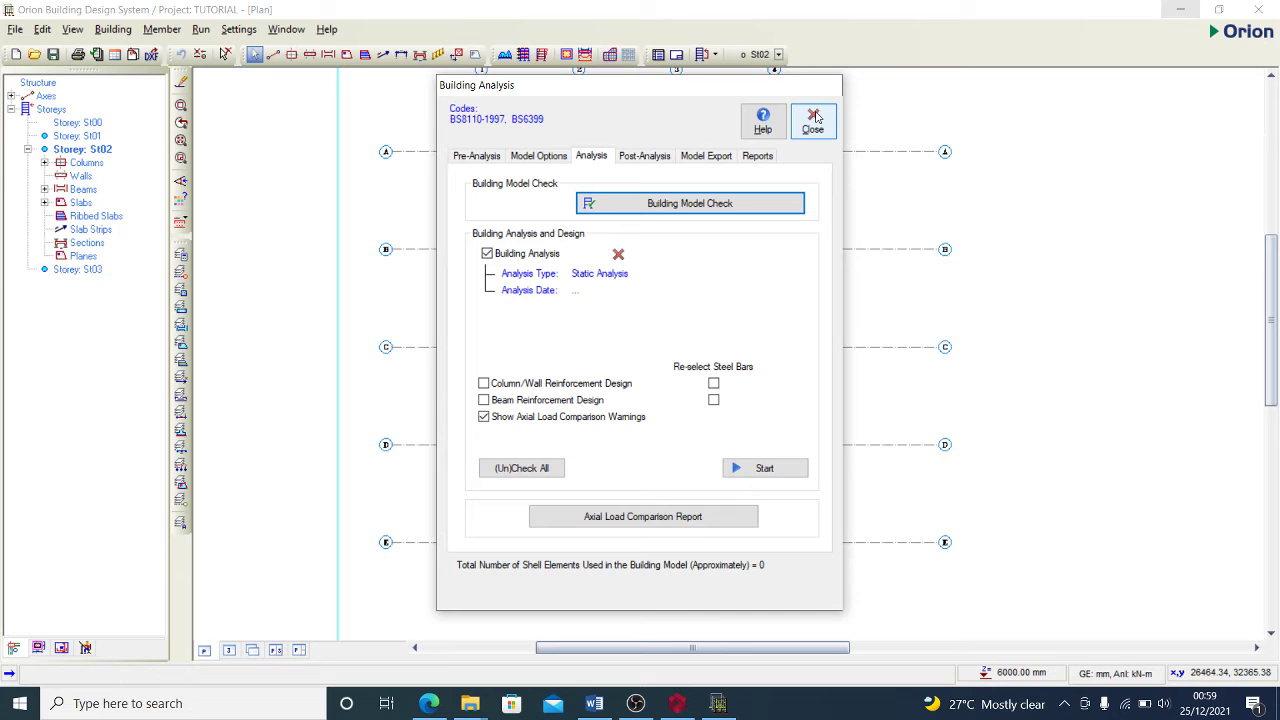
key(alt+Tab)
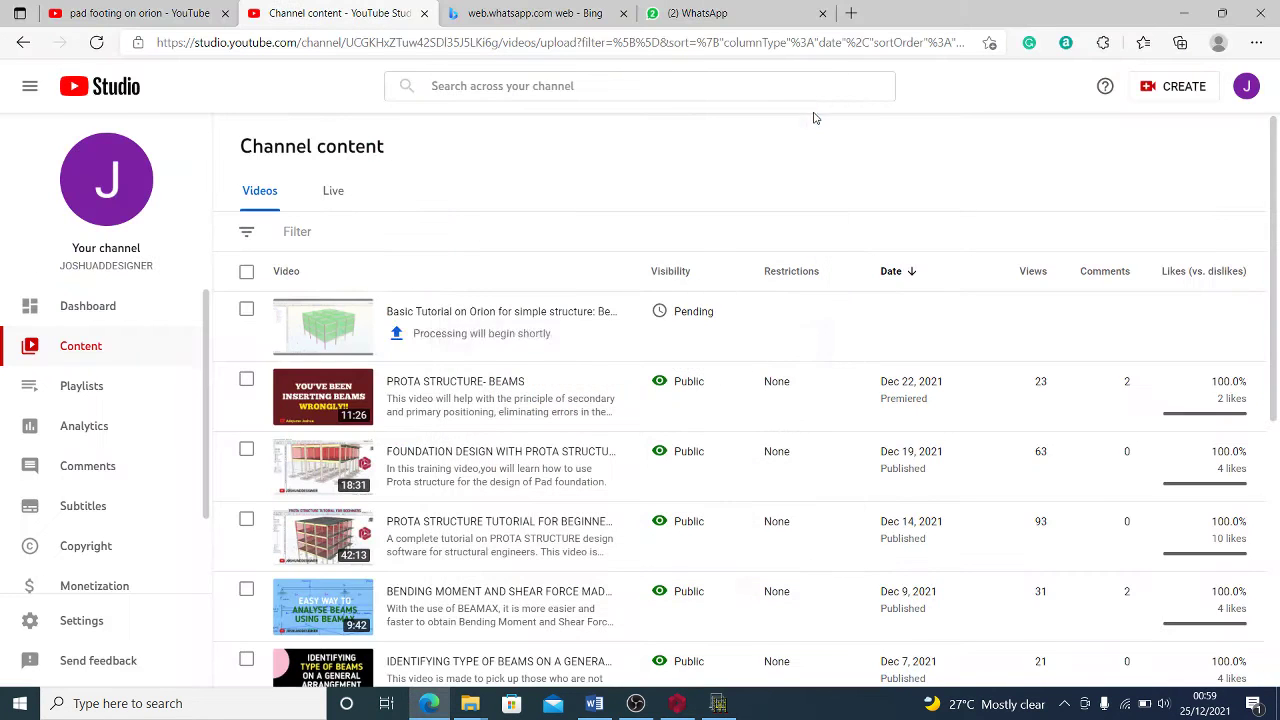
click(636, 704)
click(636, 704)
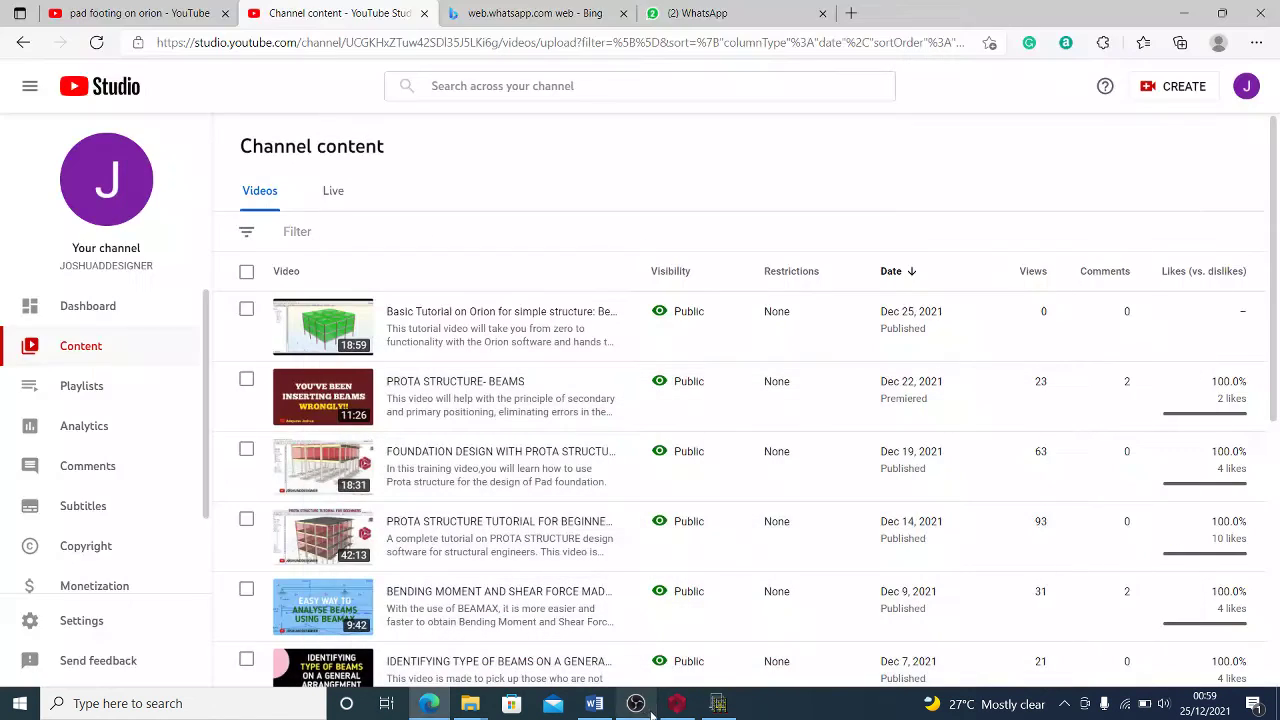
- Set up Batch FE Chasedown load decomposition by FE for all three storeys
click(716, 704)
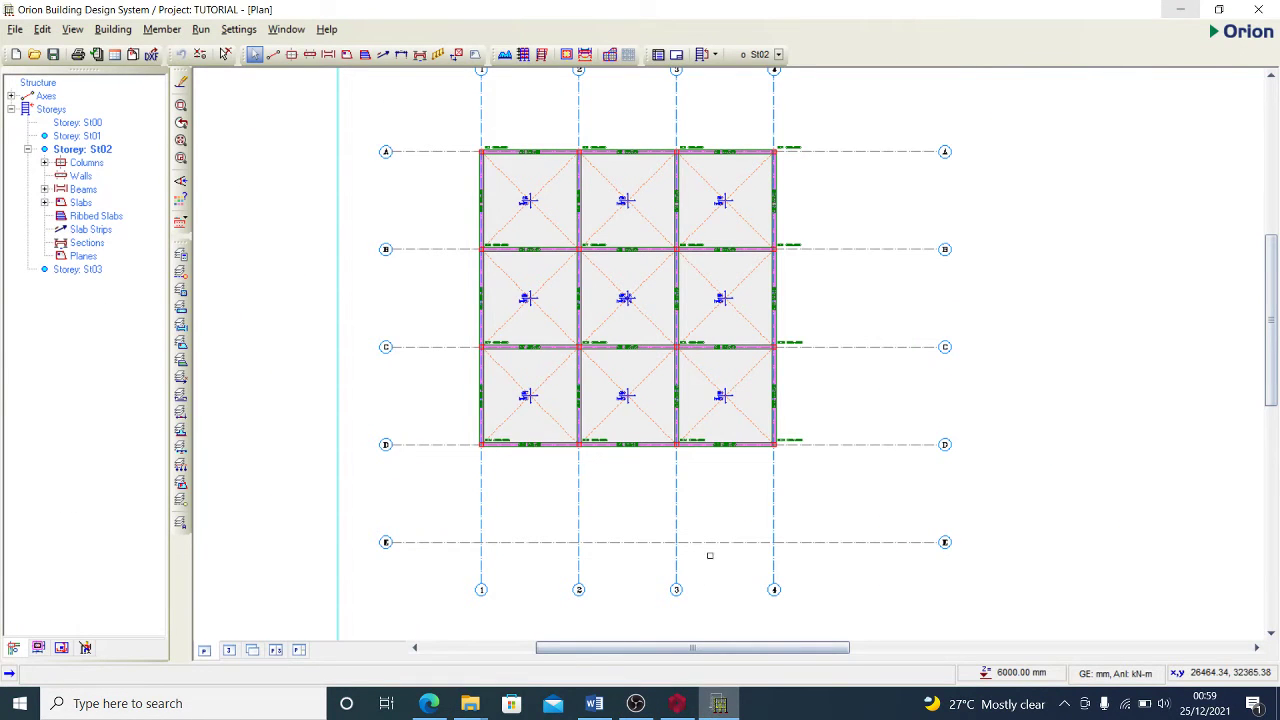
click(201, 30)
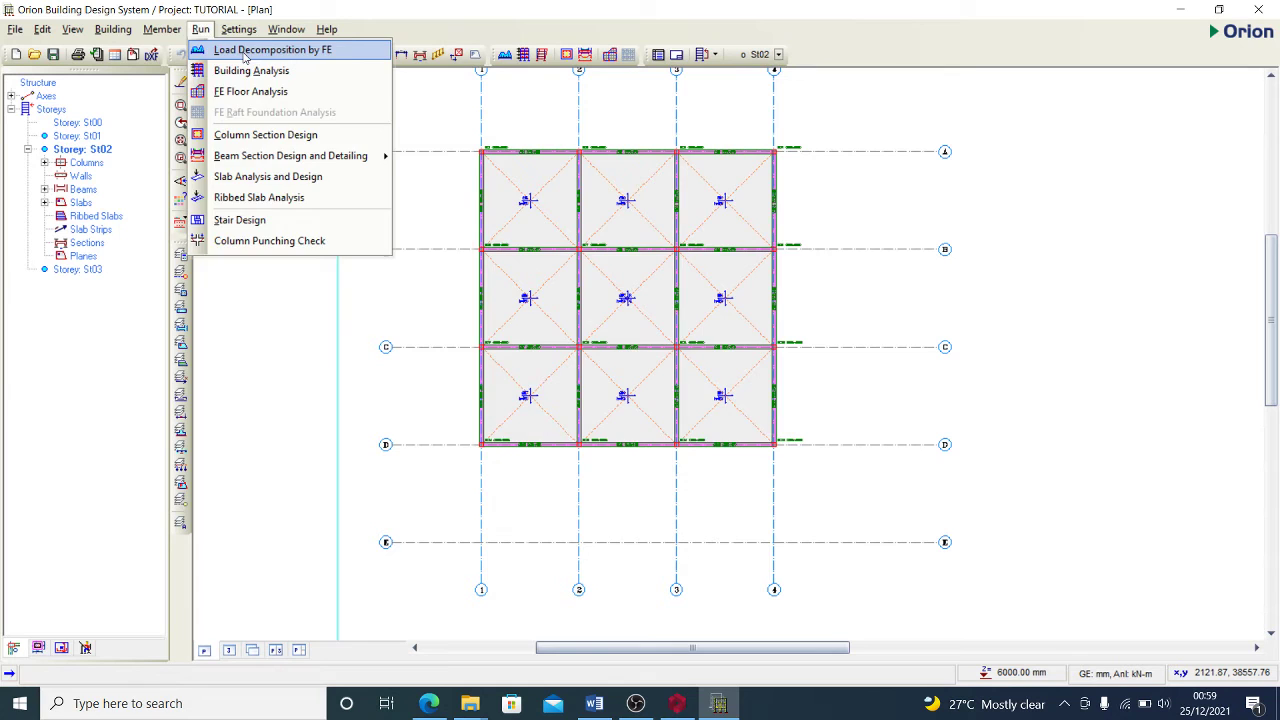
click(245, 53)
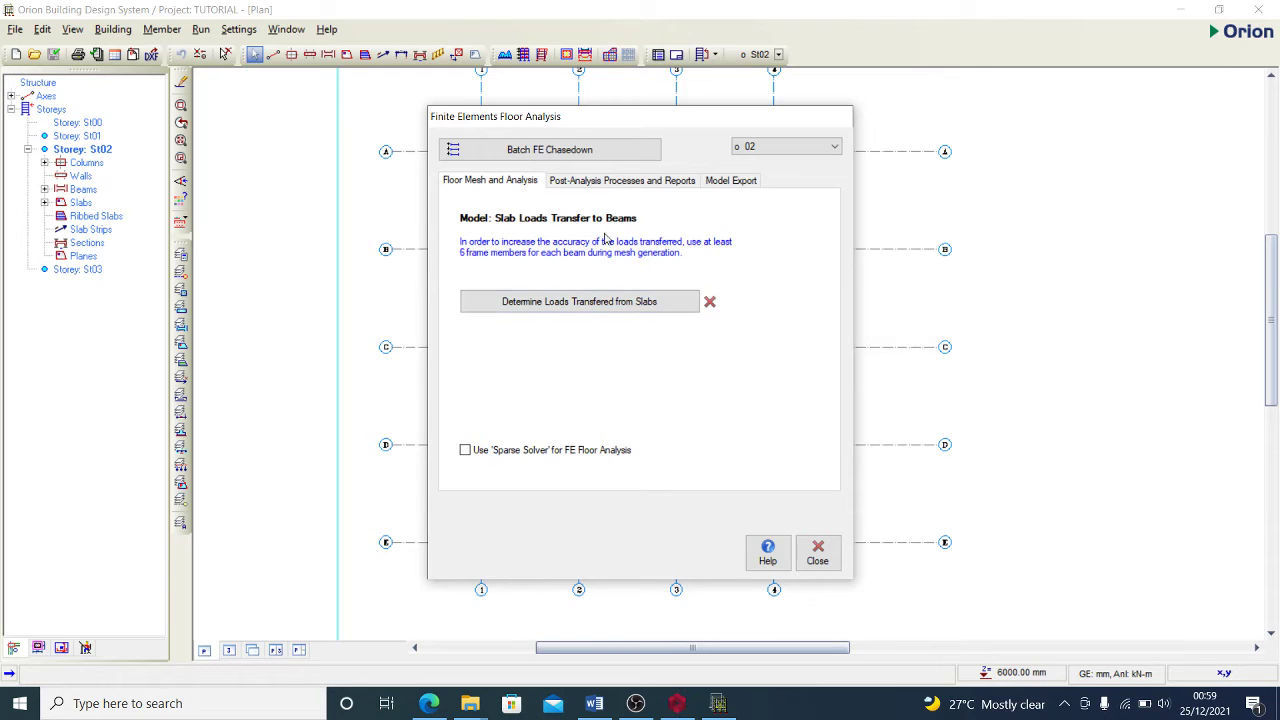
click(597, 150)
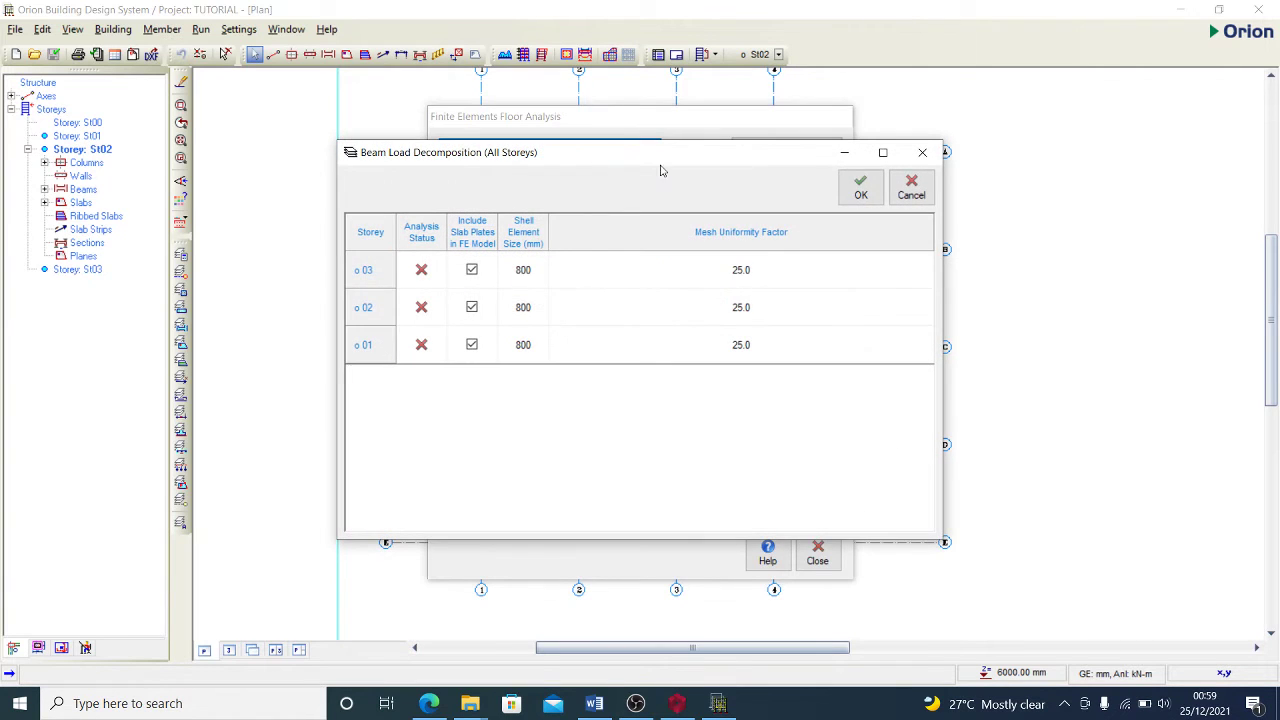
- Run the all-storey finite-element beam load decomposition, continuing past the warning
click(861, 193)
click(615, 450)
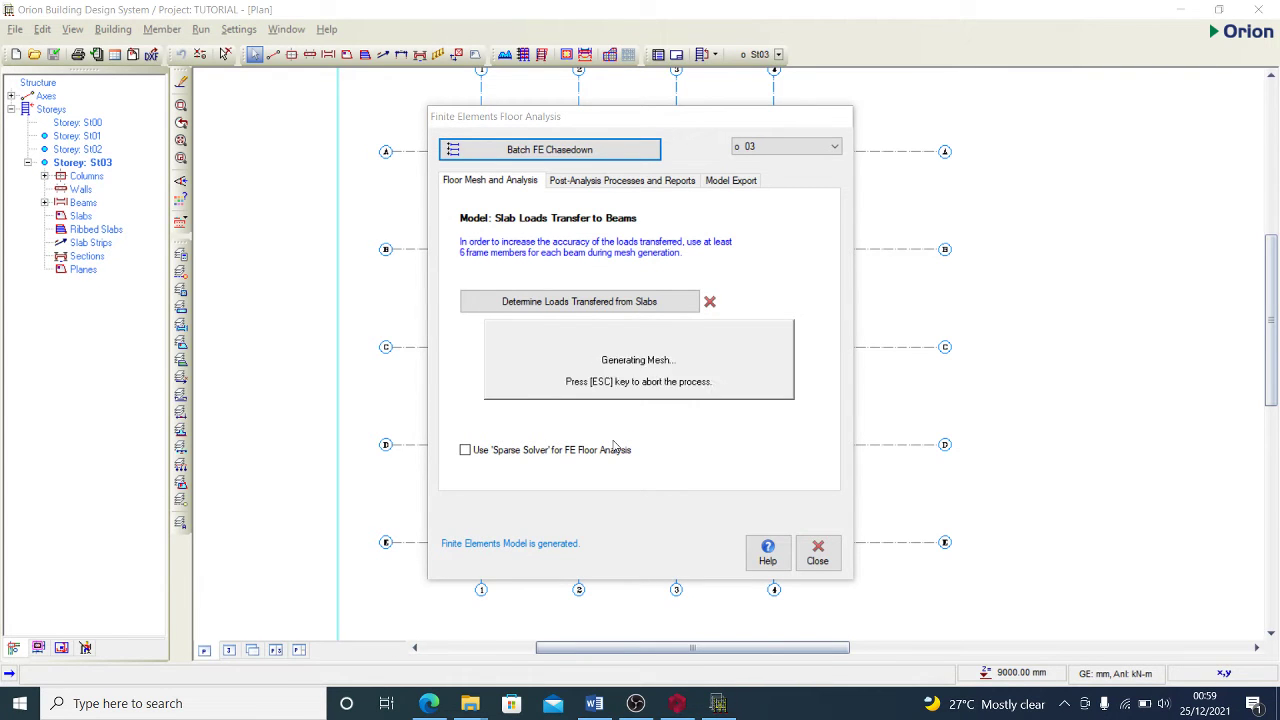
key(alt+Tab)
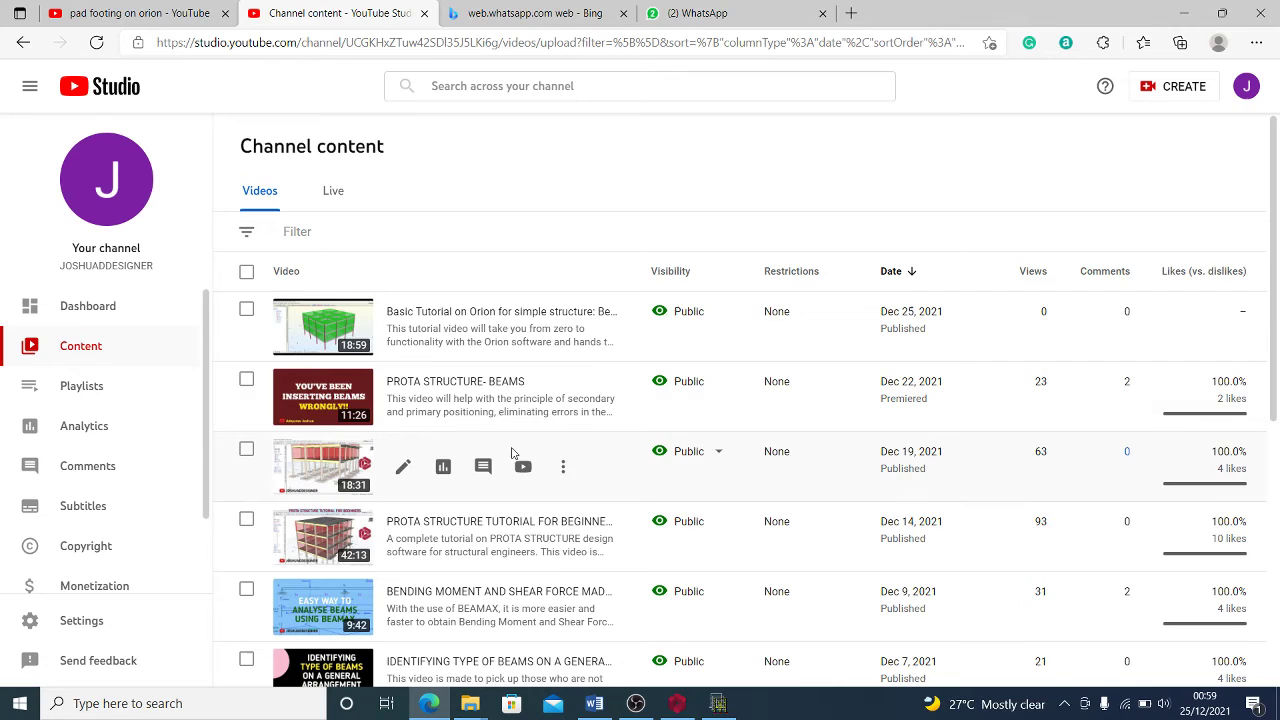
click(1195, 12)
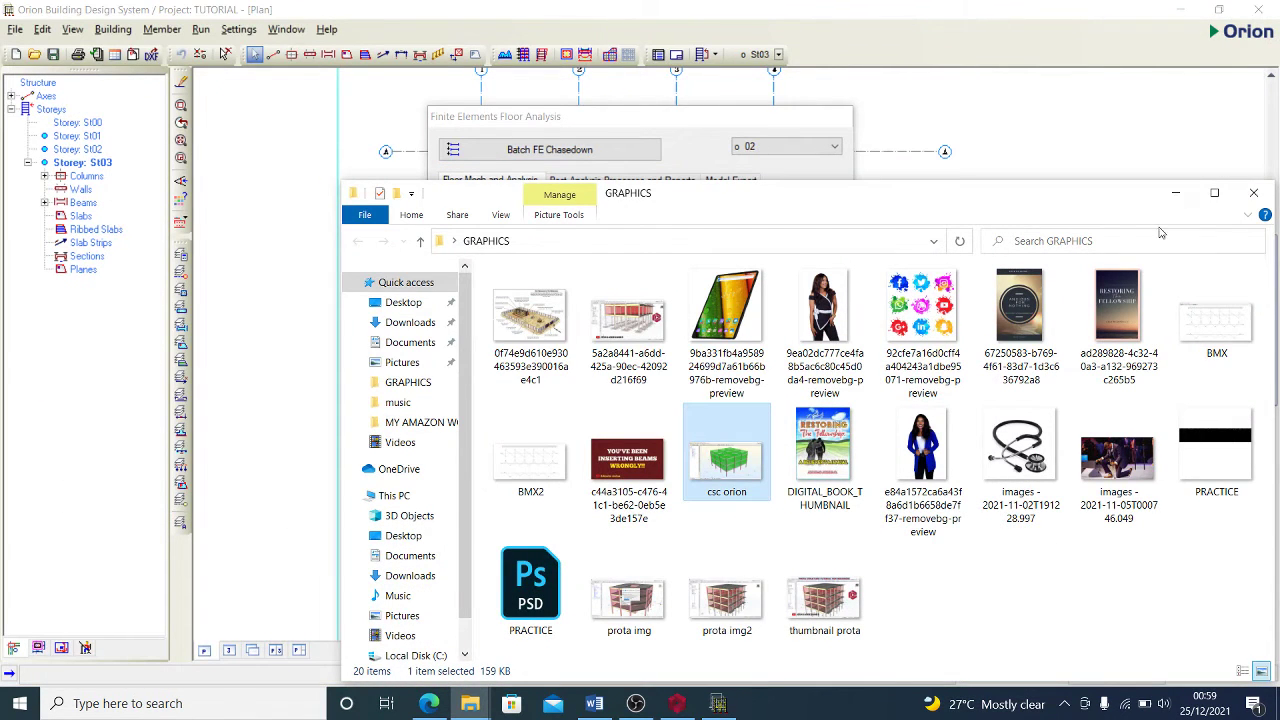
click(1175, 192)
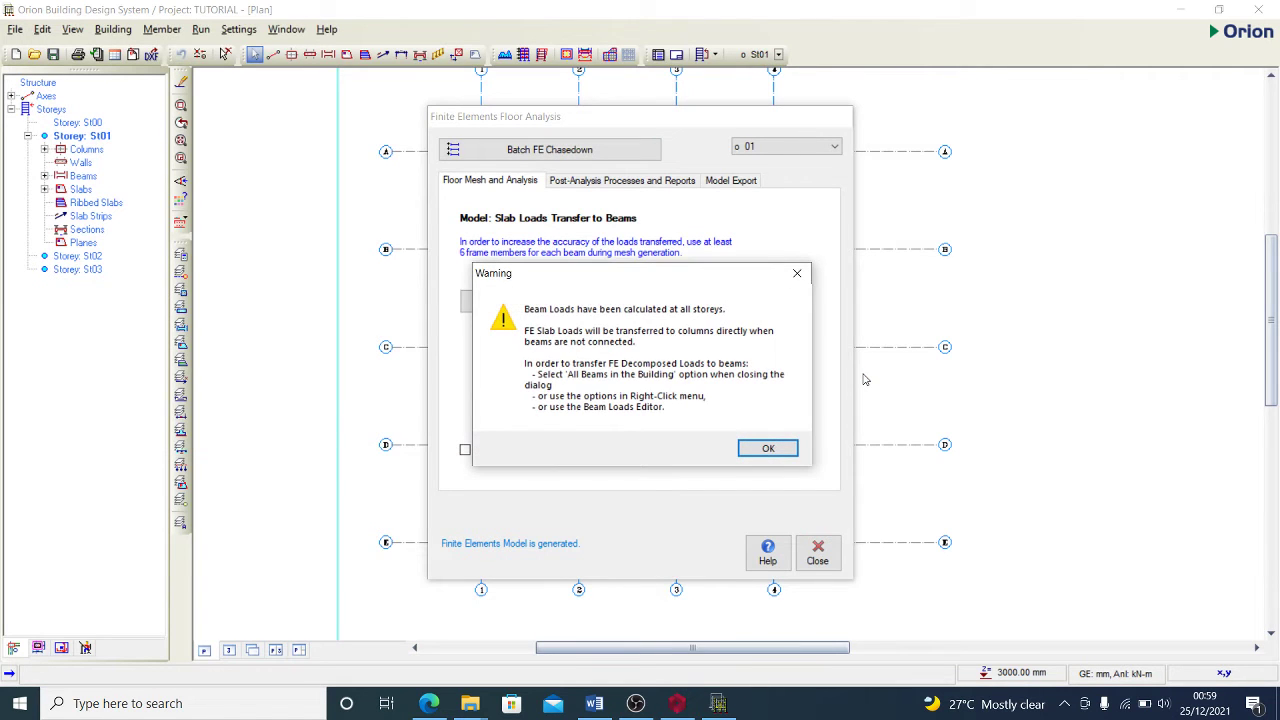
- Rerun the FE slab load decomposition for all storeys, continuing past the warning
click(769, 448)
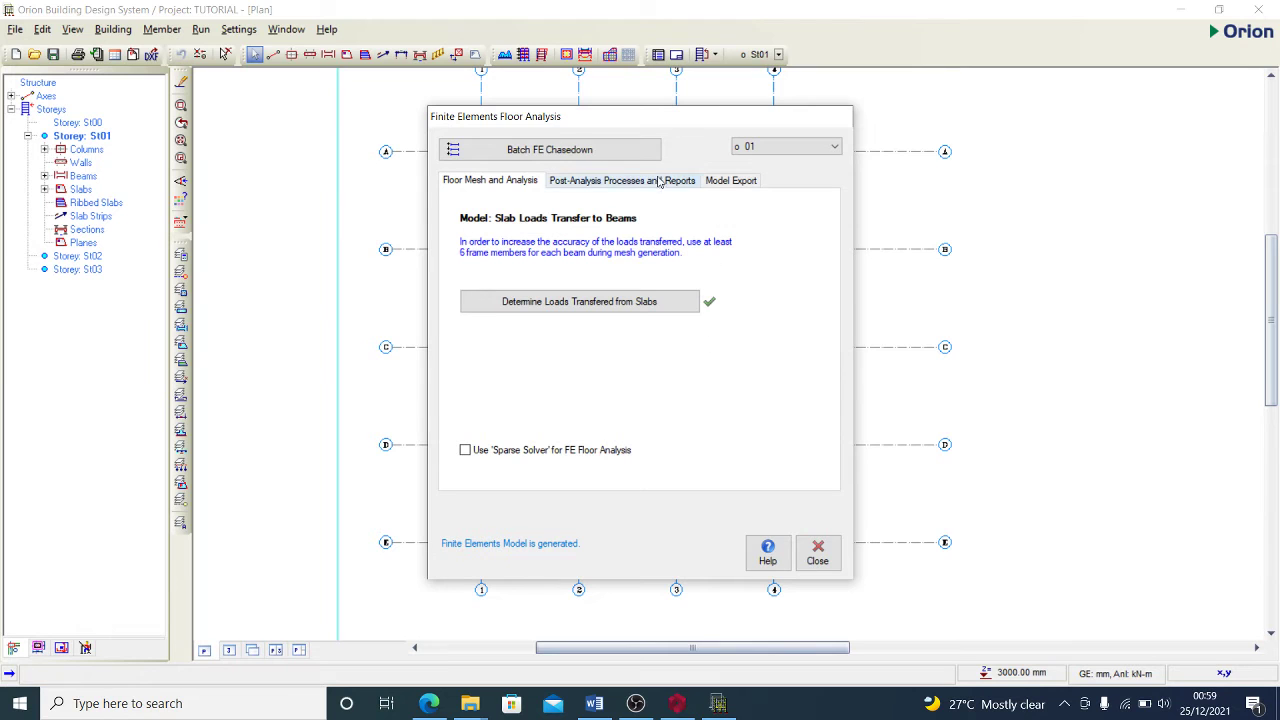
click(618, 152)
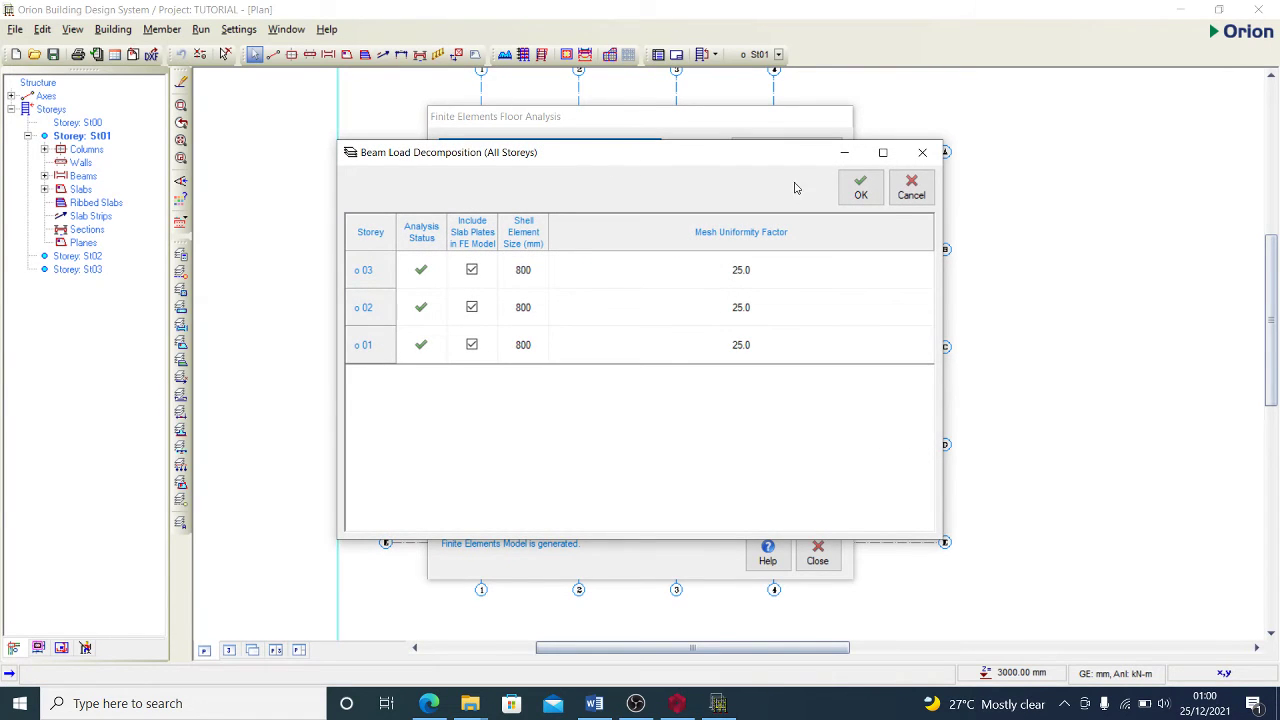
click(868, 194)
click(636, 437)
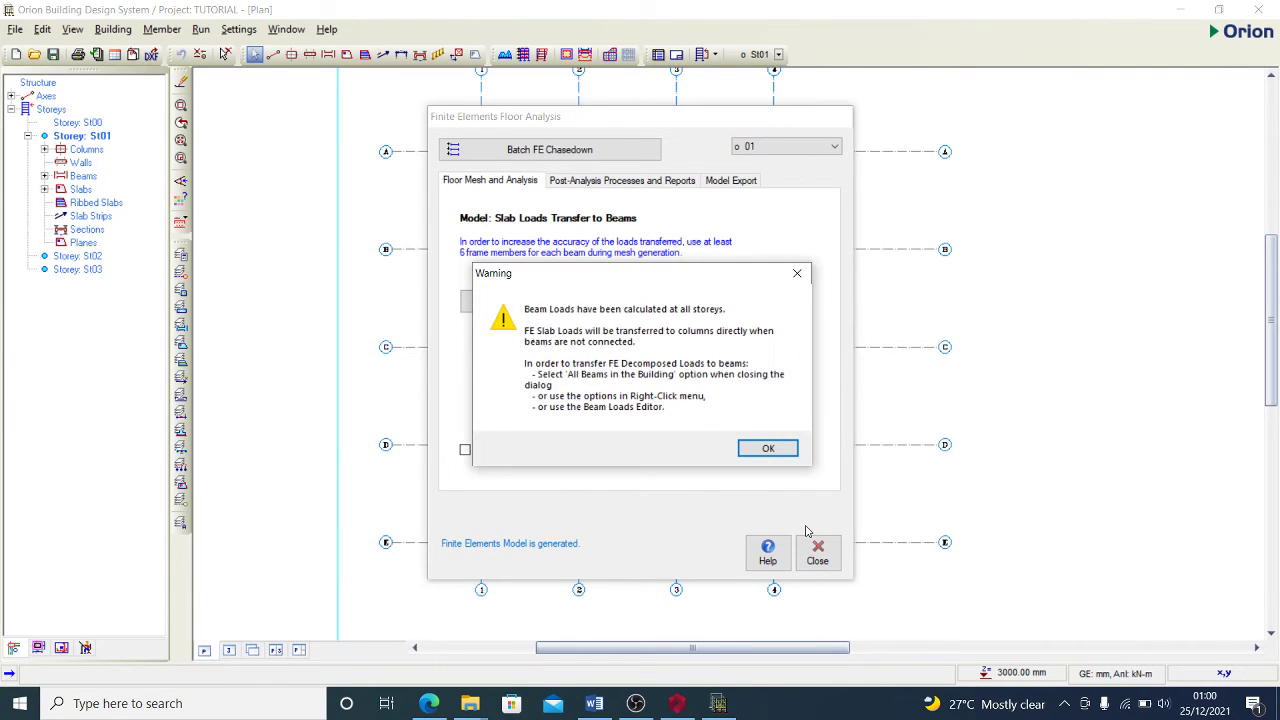
click(768, 448)
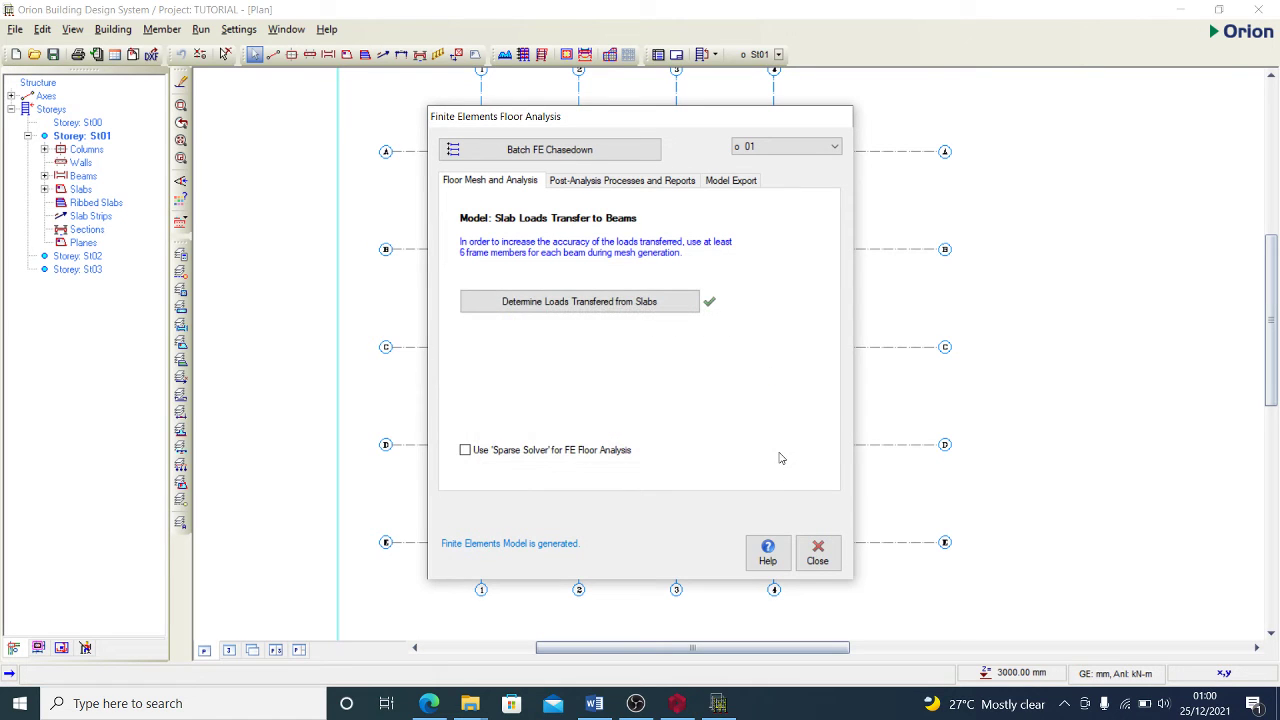
- Finish the FE floor analysis and apply the decomposed loads to all beams in the model
click(817, 553)
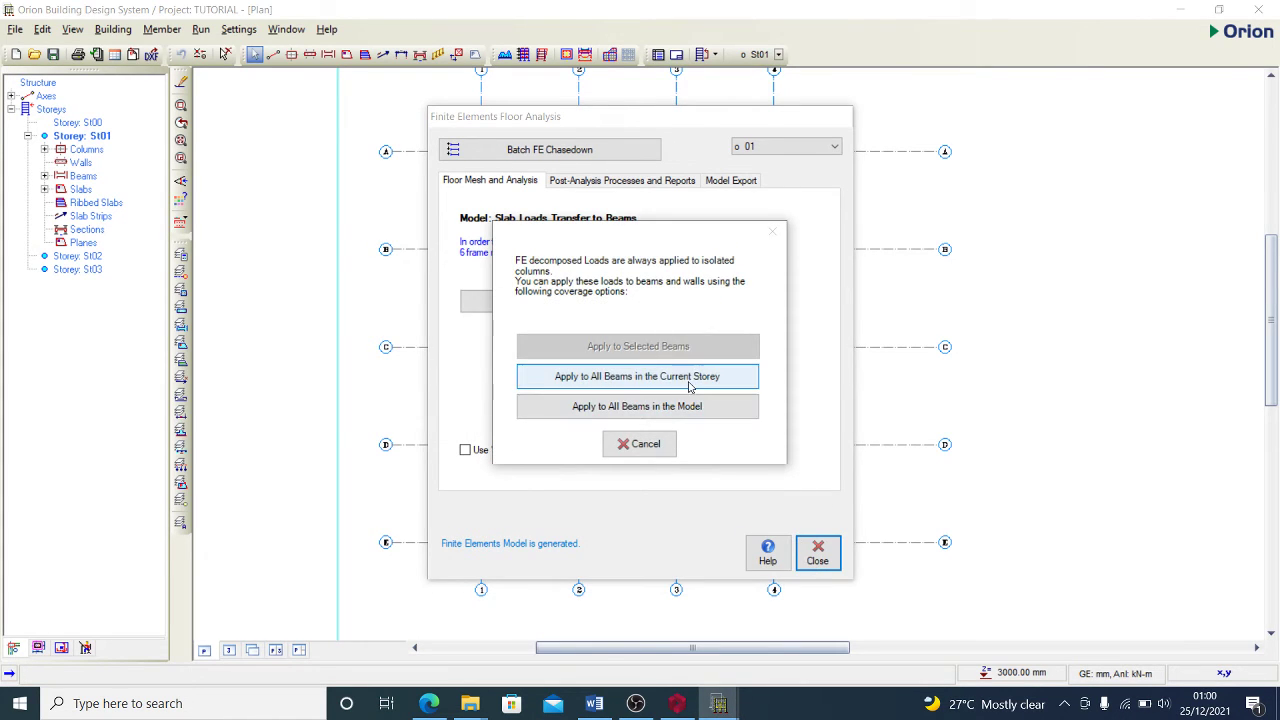
click(565, 380)
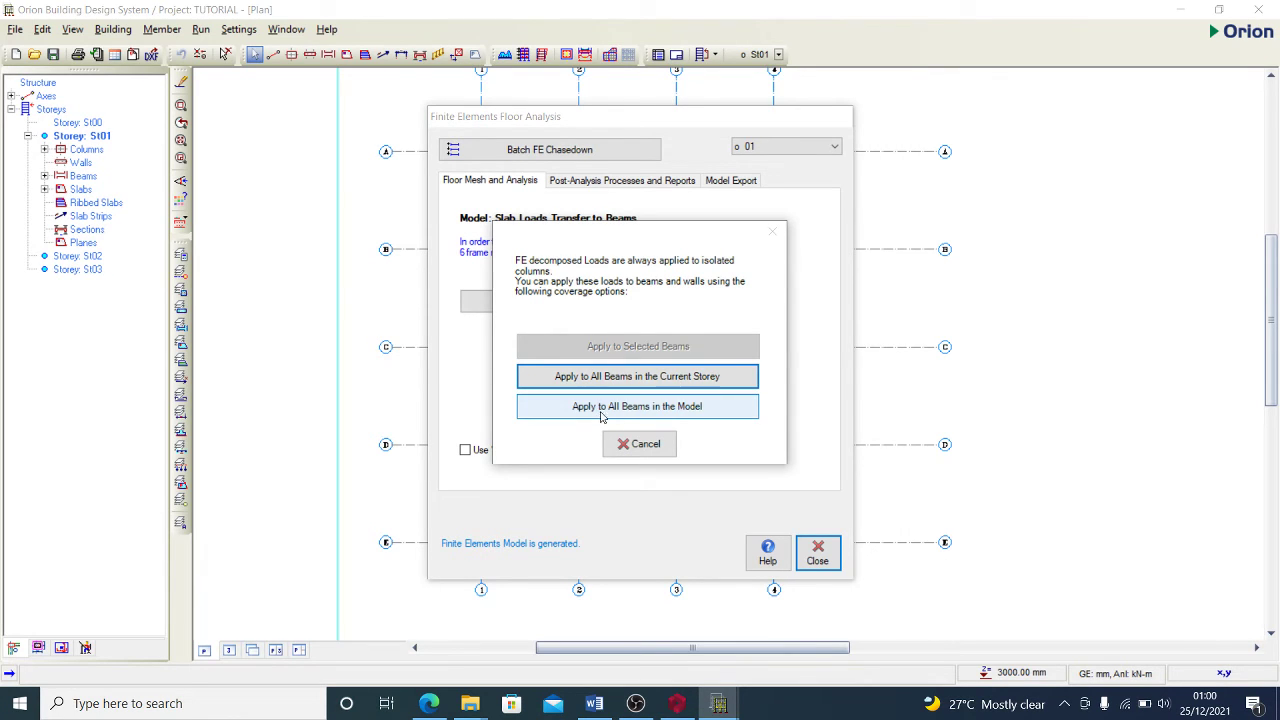
click(698, 410)
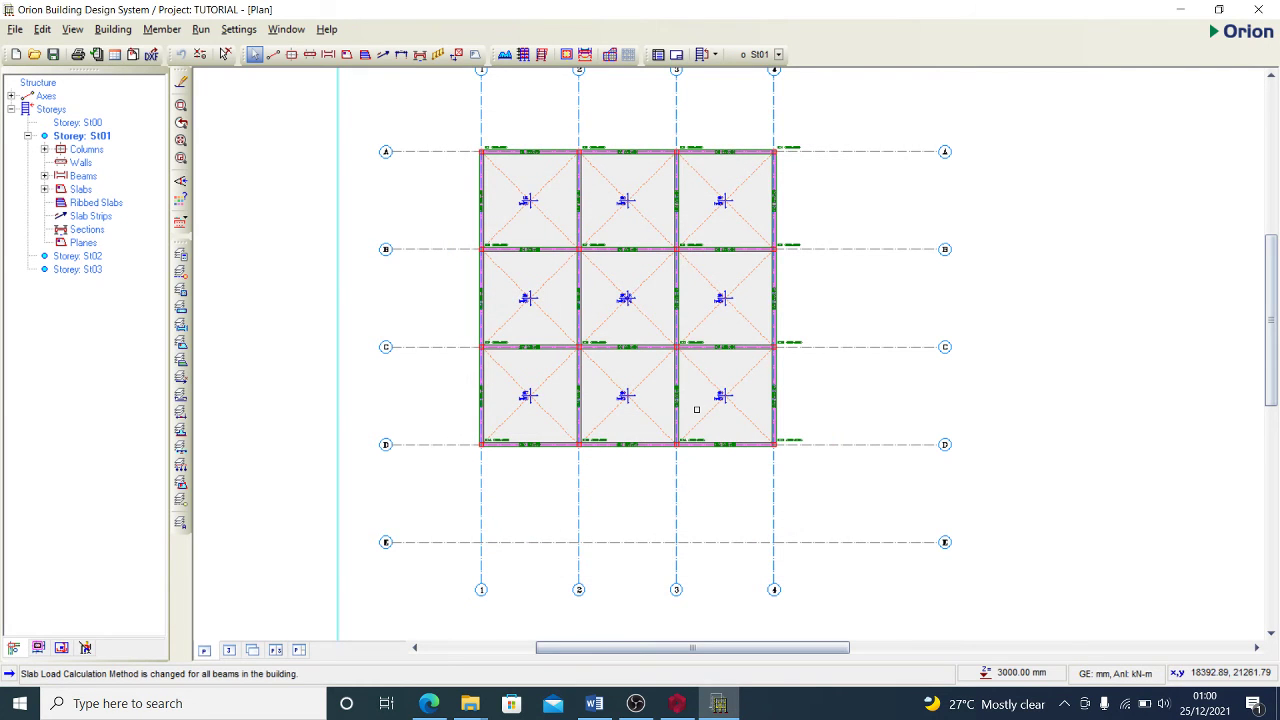
- Run the Building Model Check on all storeys and confirm it reports 0 errors
click(204, 30)
click(266, 70)
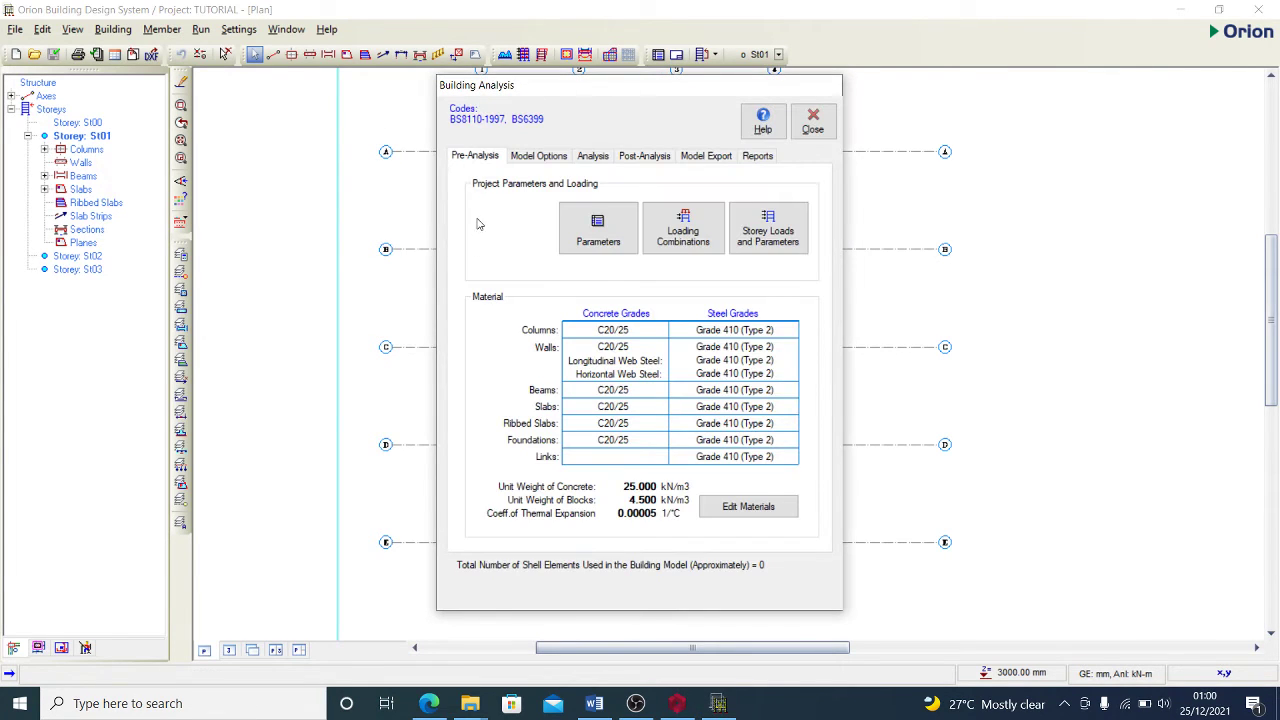
click(589, 157)
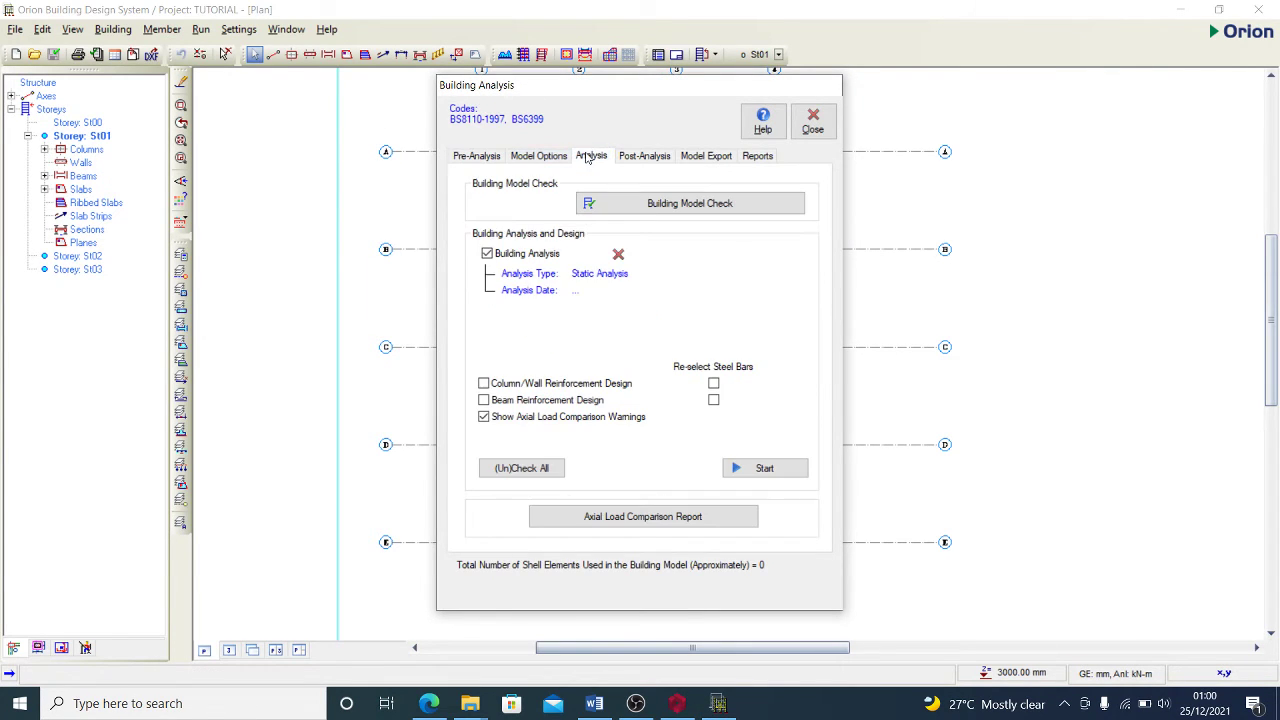
click(648, 205)
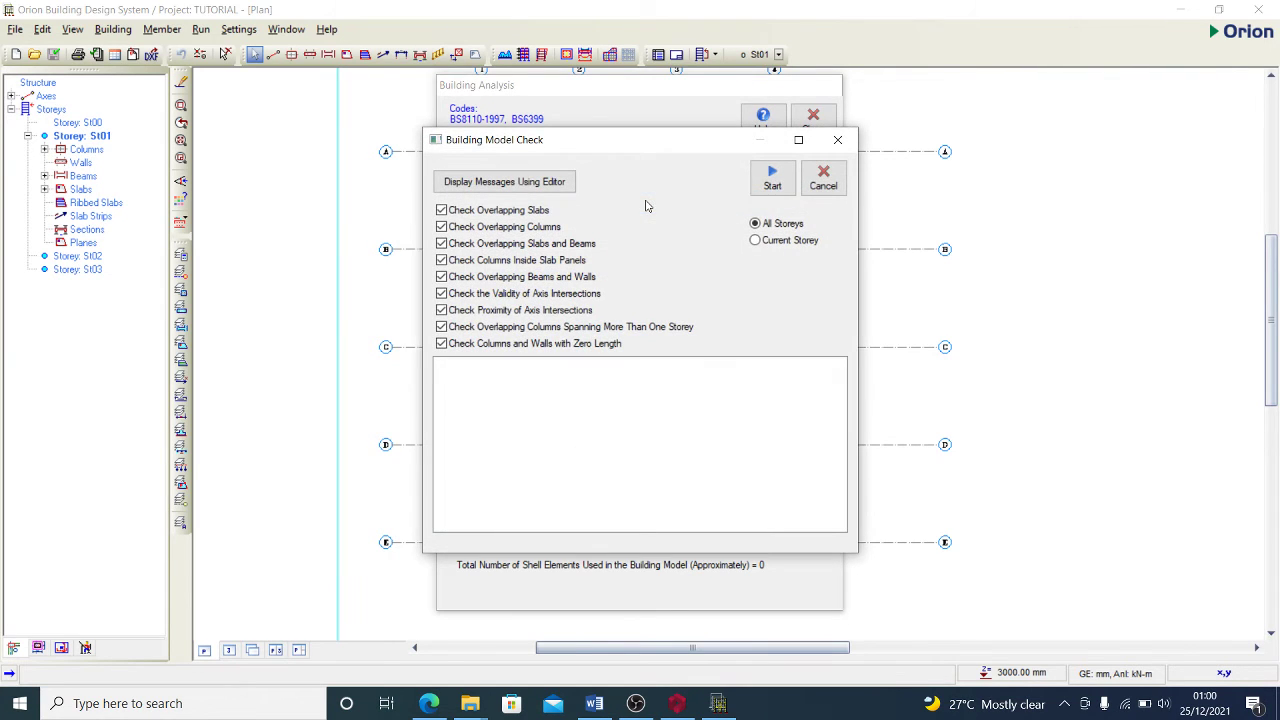
click(778, 185)
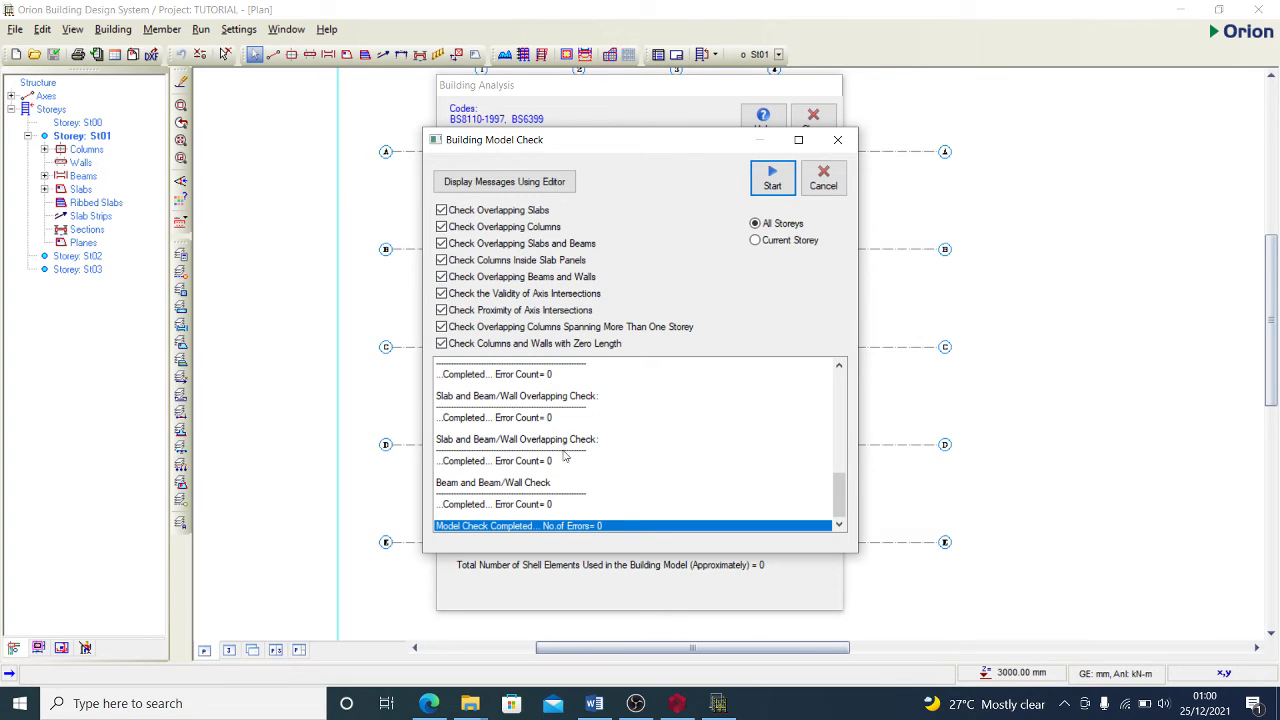
click(824, 178)
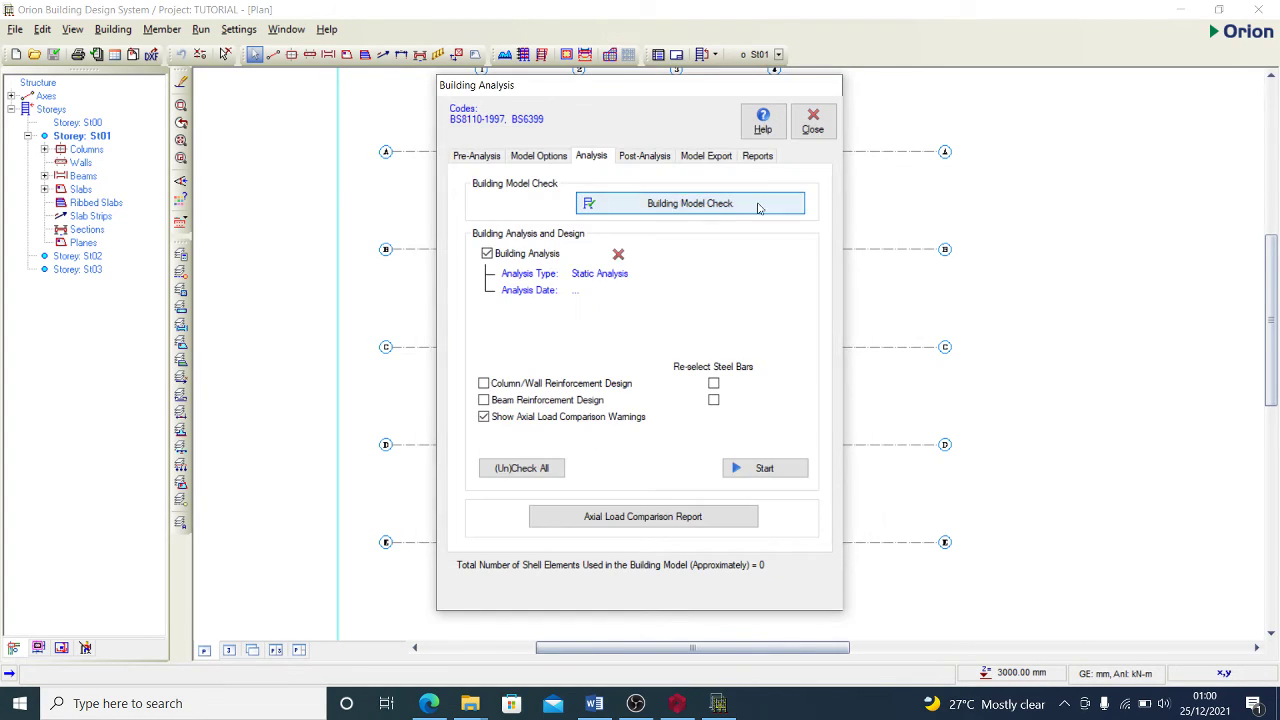
- Enable column and beam reinforcement design with Re-select Steel Bars, then start the building analysis
click(550, 383)
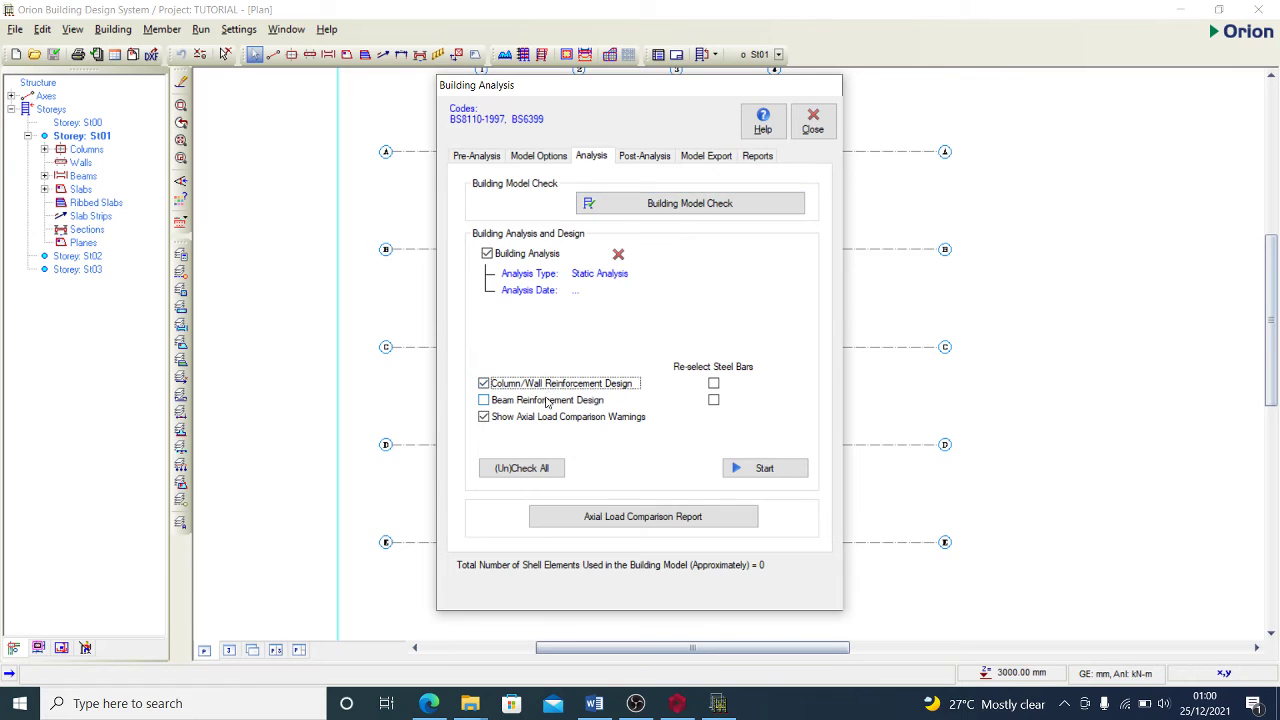
click(713, 383)
click(713, 400)
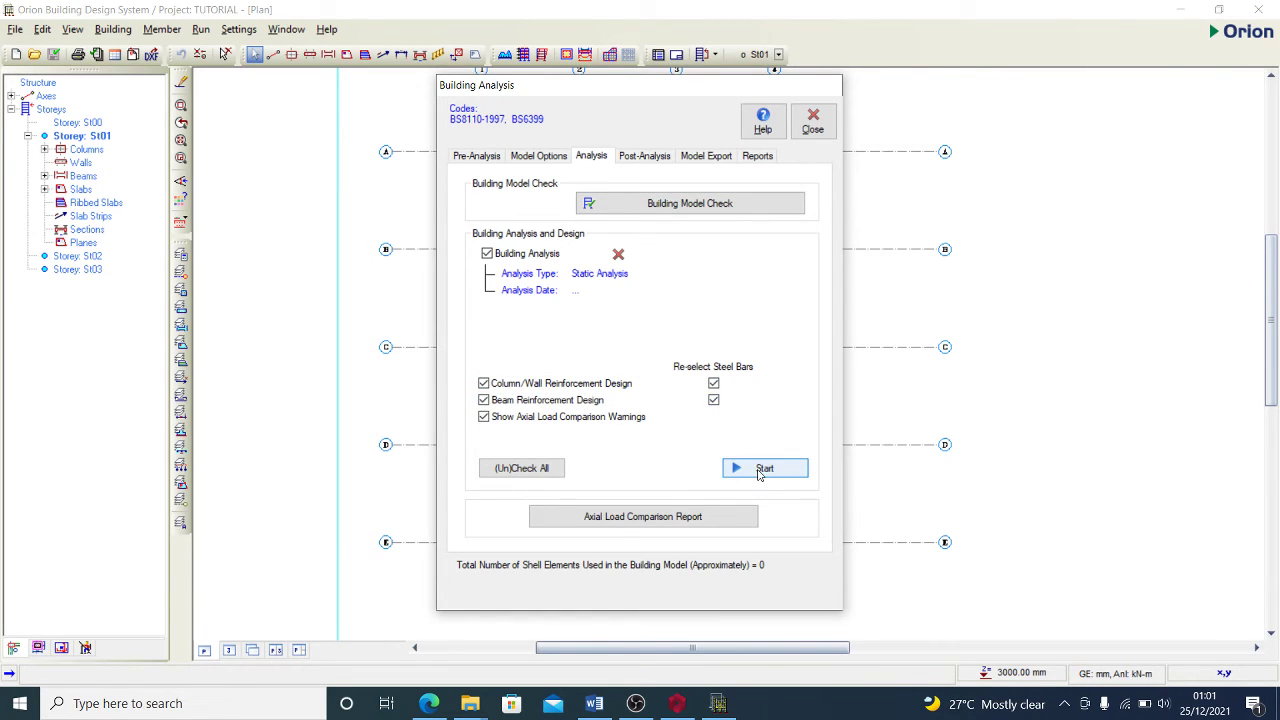
click(757, 470)
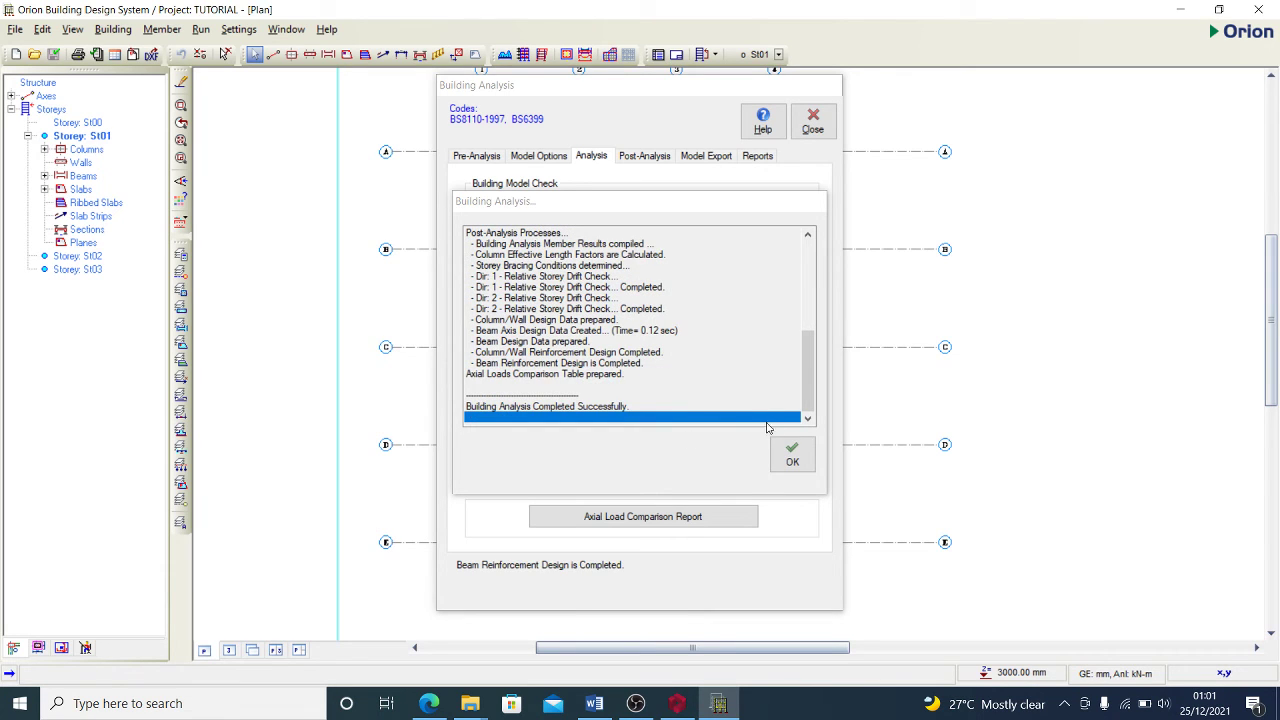
- Review the Post-Analysis Column/Wall reinforcement table, confirming all 48 columns pass, then close it
click(790, 452)
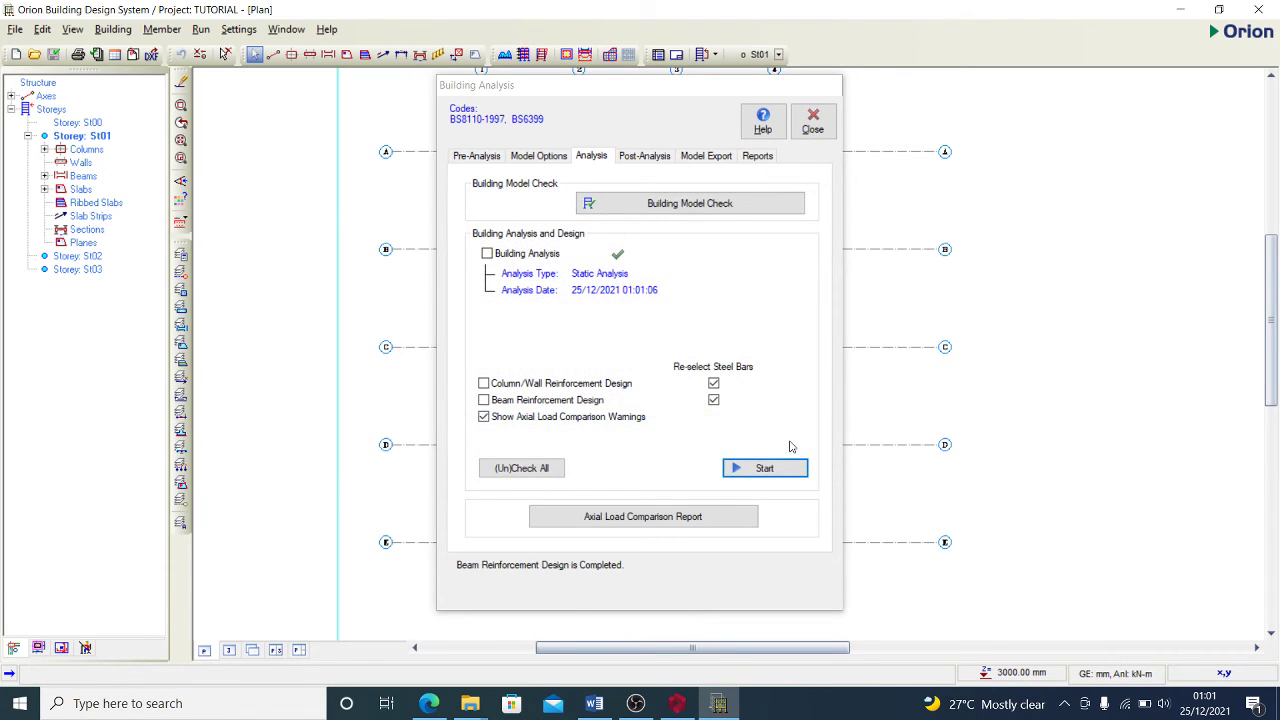
click(643, 156)
click(656, 415)
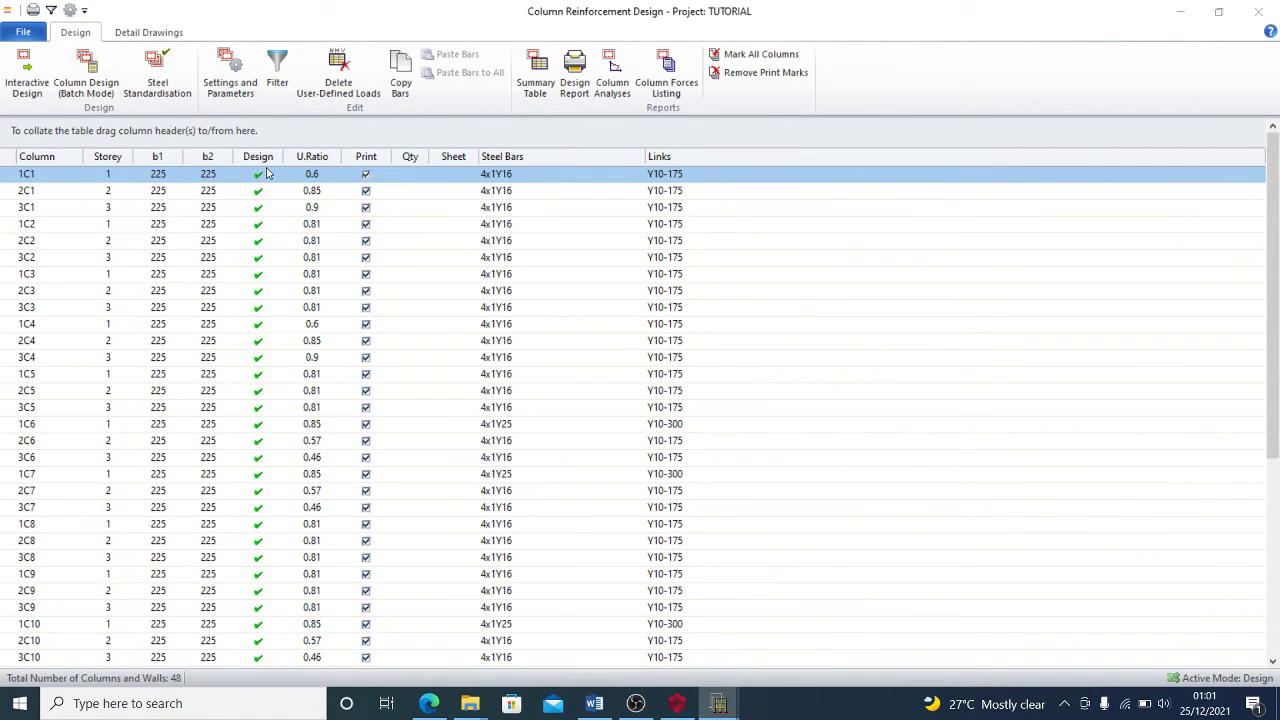
scroll(268, 175, down, 6)
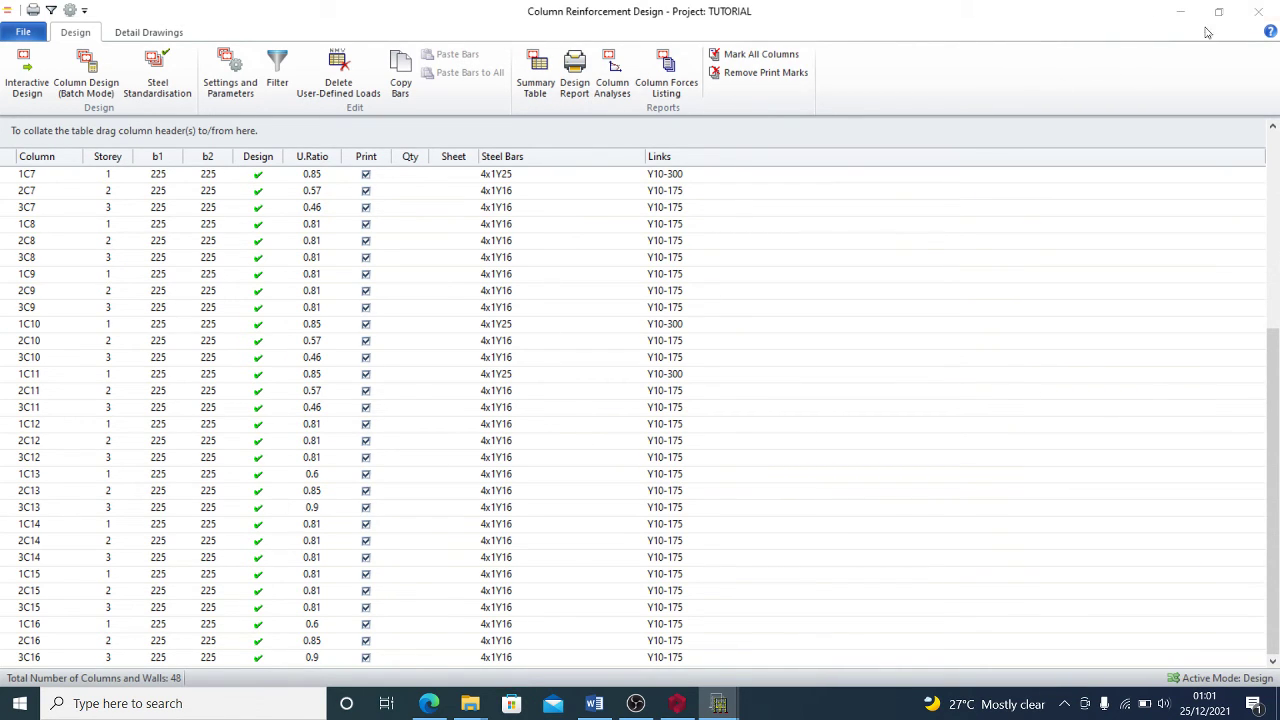
click(1258, 10)
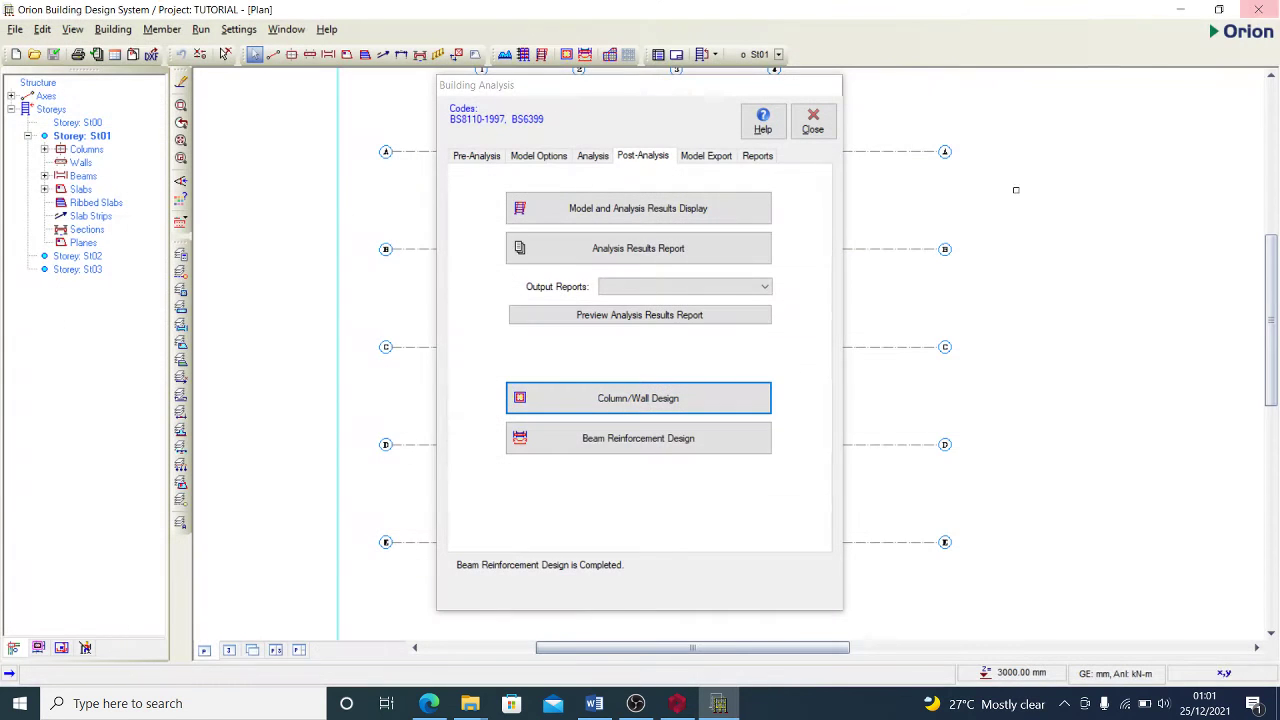
- Open the beam reinforcement results and filter the beam axes to storey 01
click(698, 449)
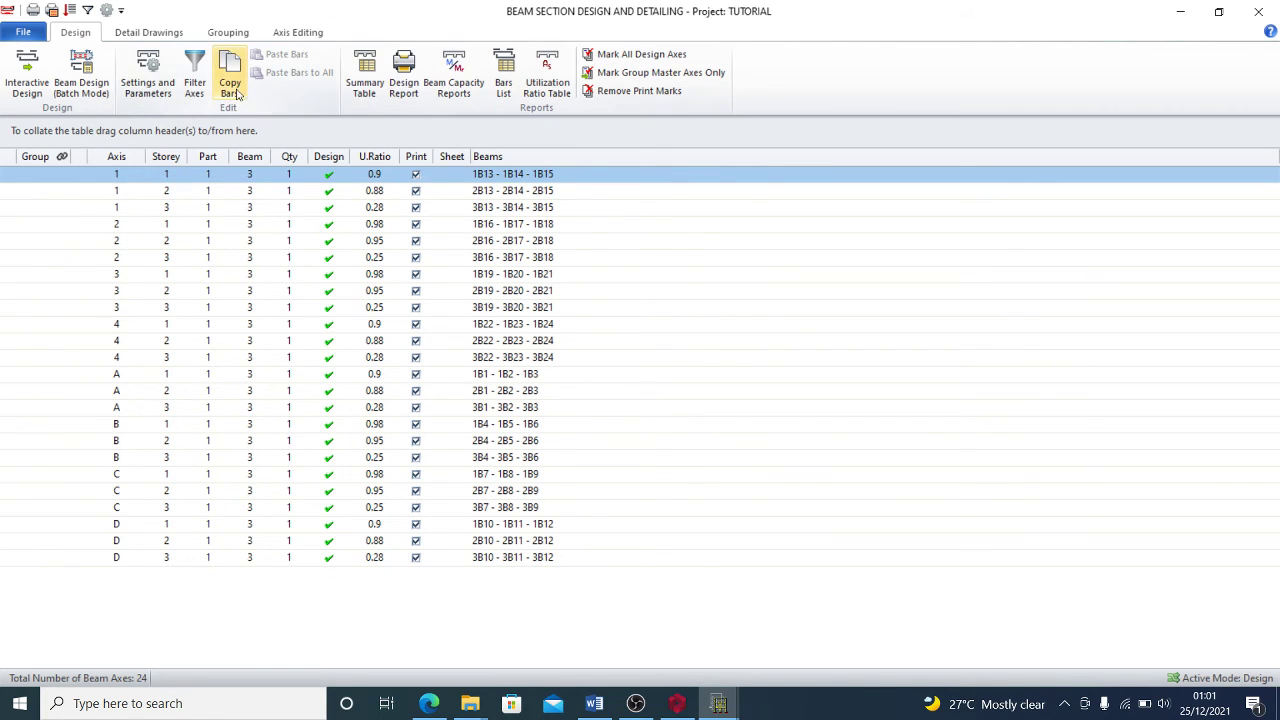
click(198, 76)
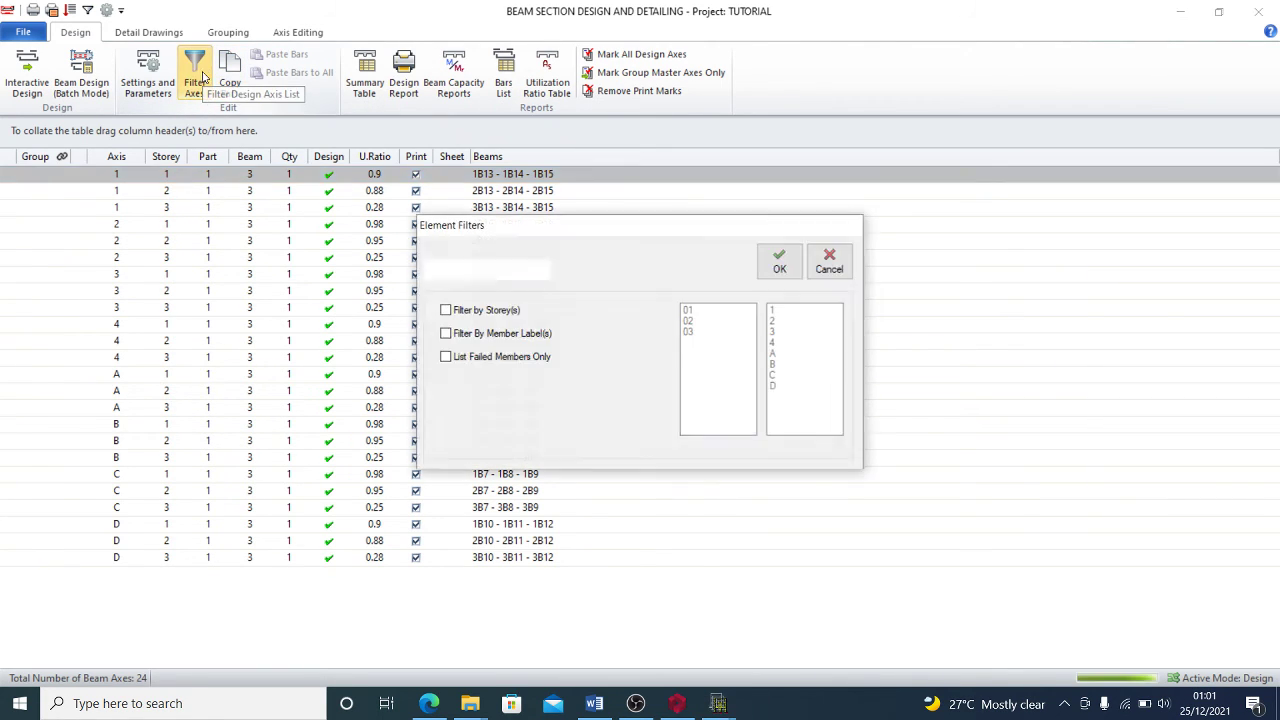
click(468, 314)
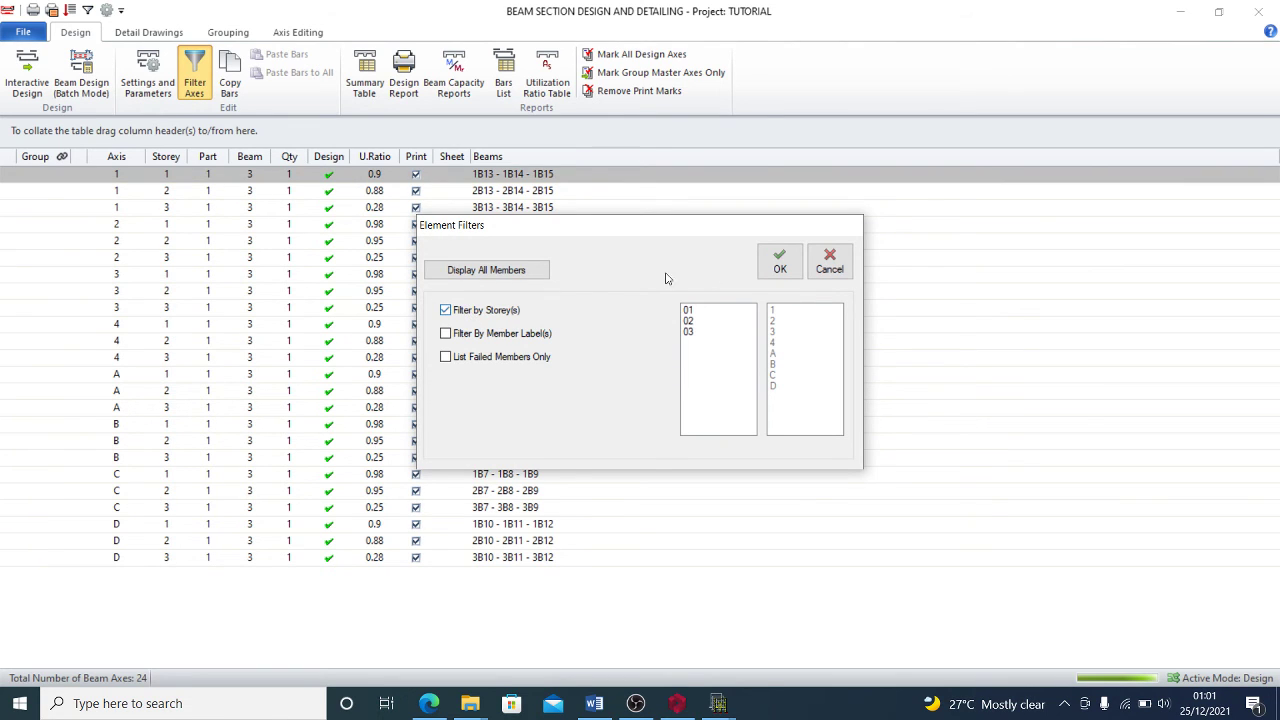
click(690, 312)
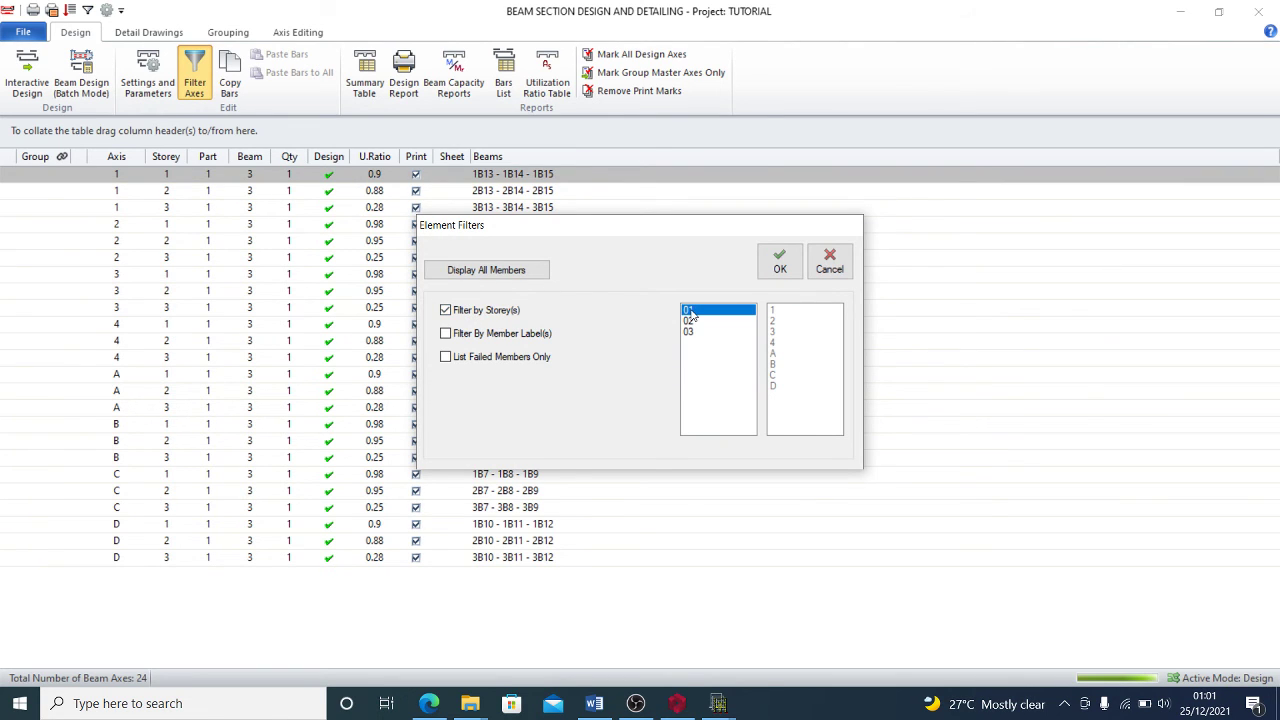
click(770, 268)
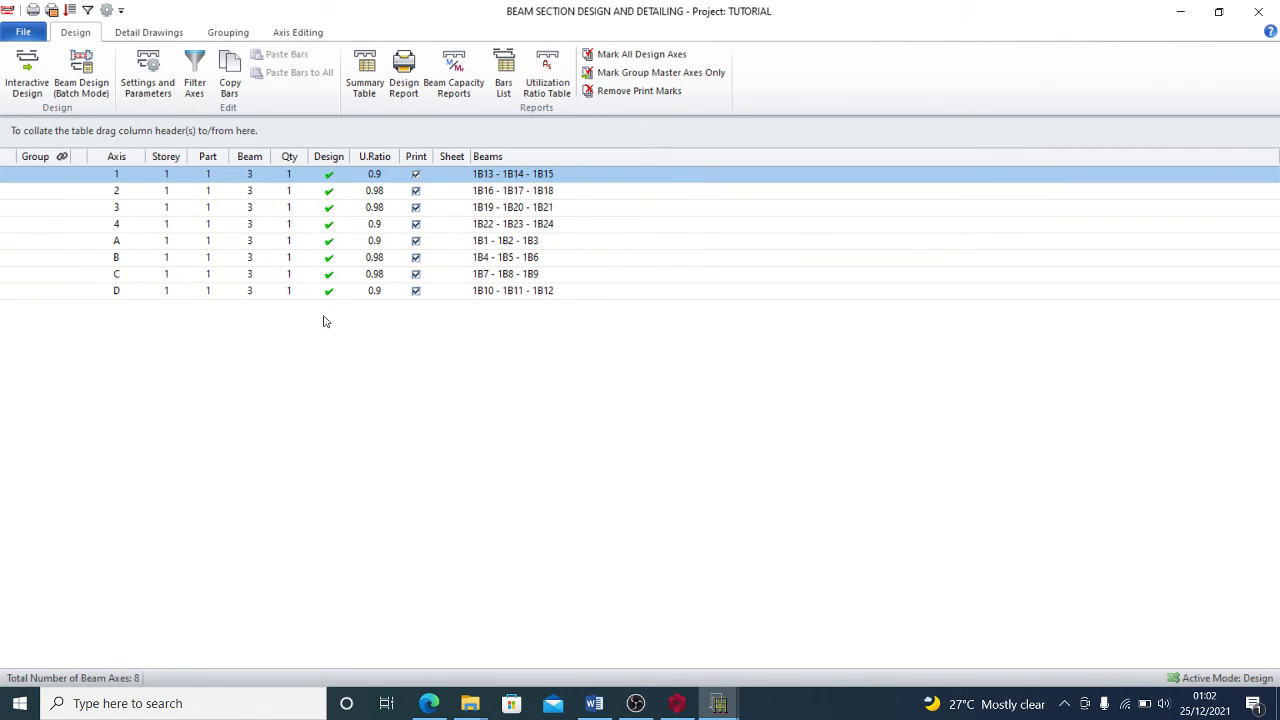
- Switch the beam axis filter to storey 02, check the beams pass, and close the window
click(195, 80)
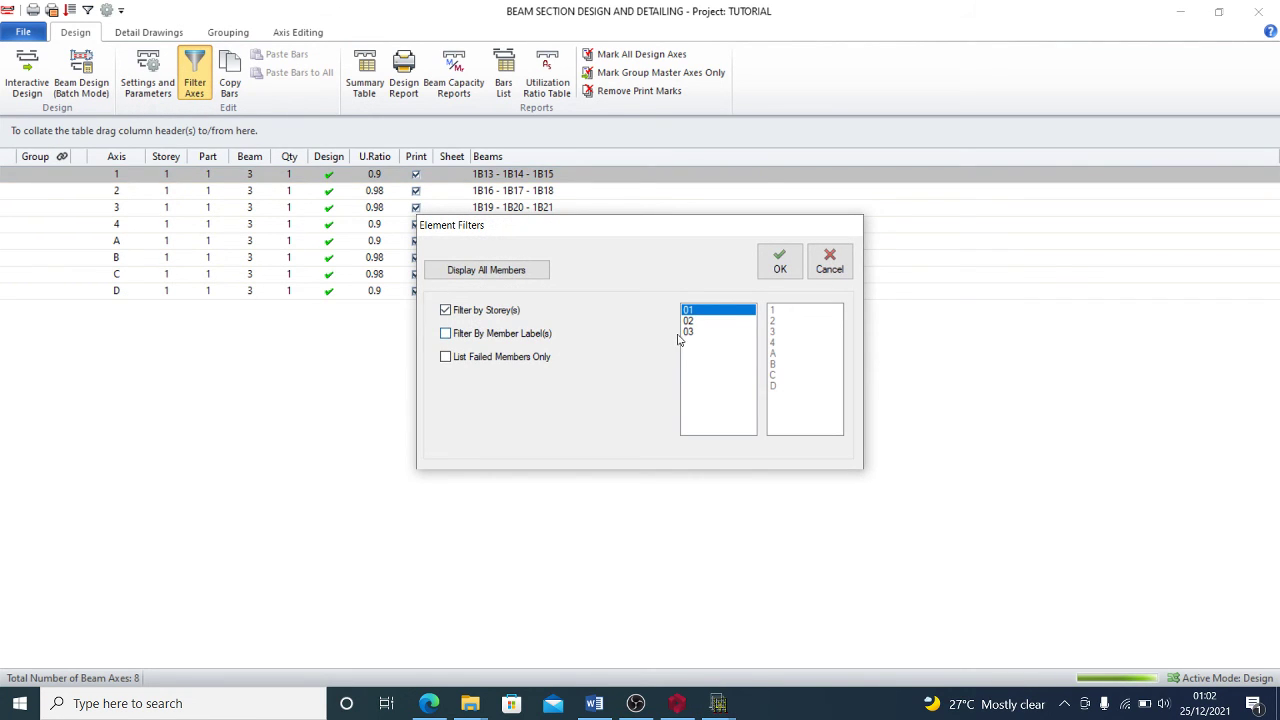
click(688, 321)
click(779, 262)
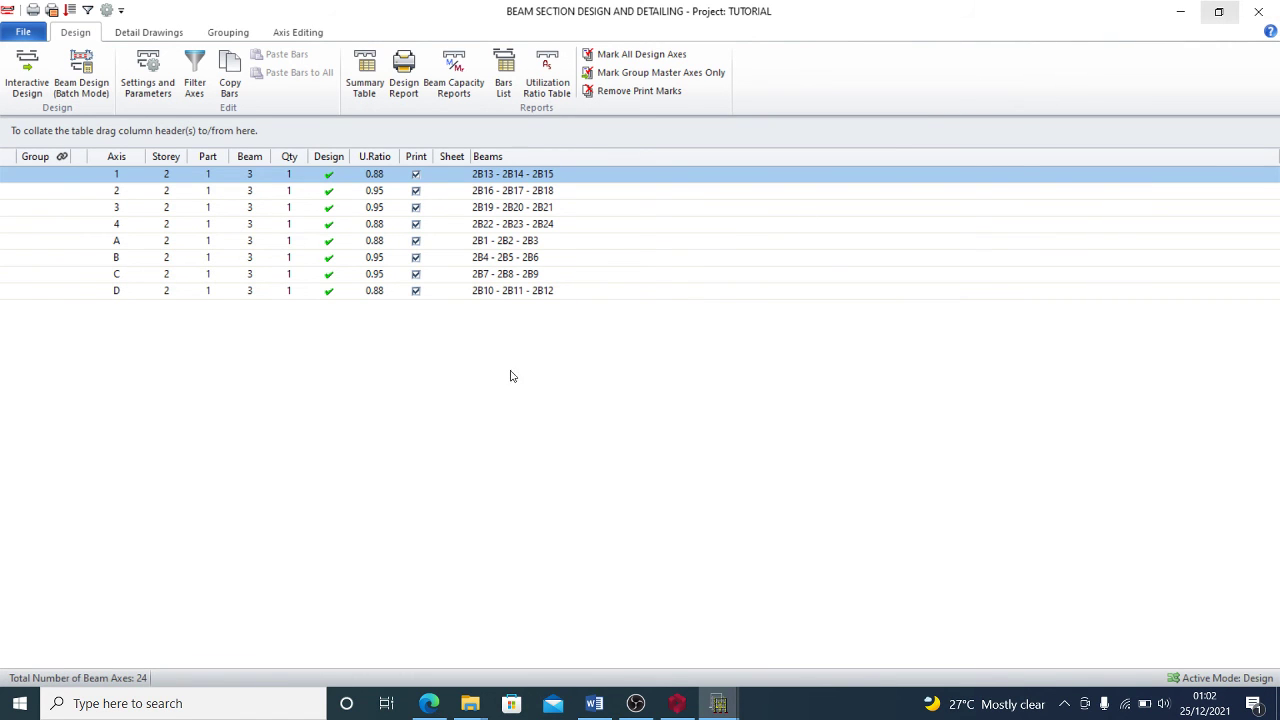
key(alt+F4)
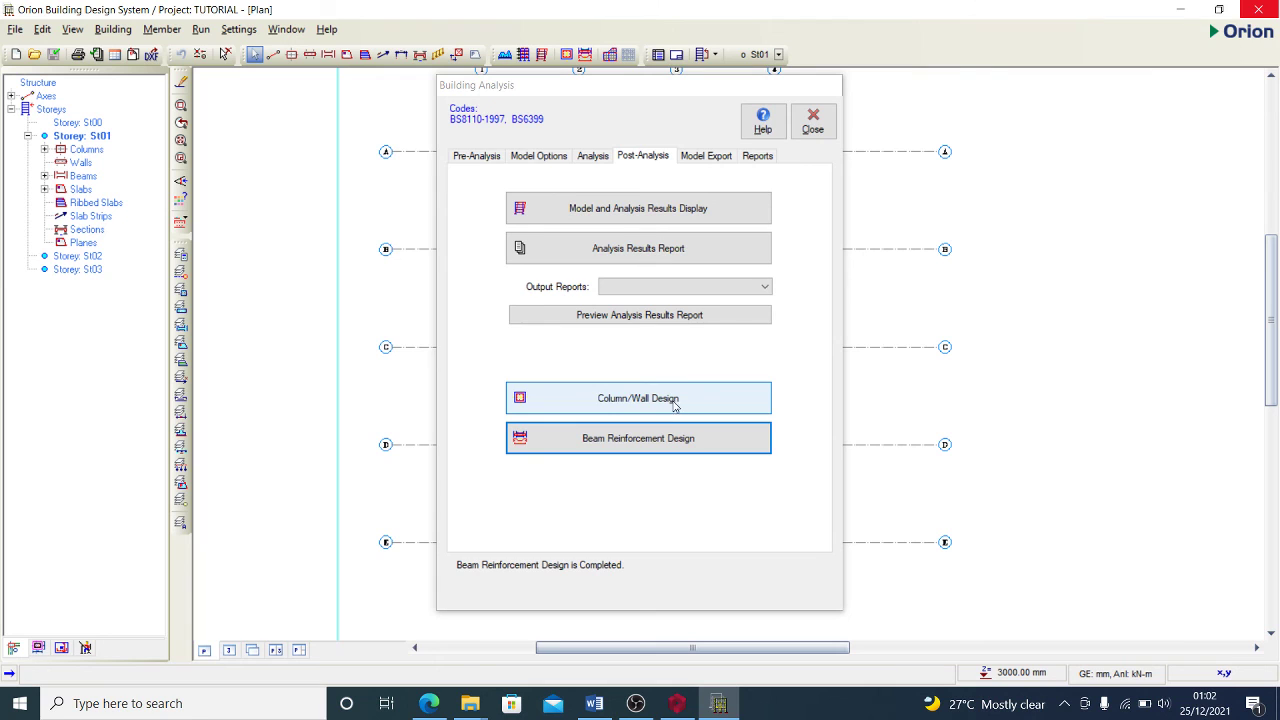
- Inspect column 2C1's Column Section Design details (804.25 mm² steel supplied), then close the windows
click(810, 122)
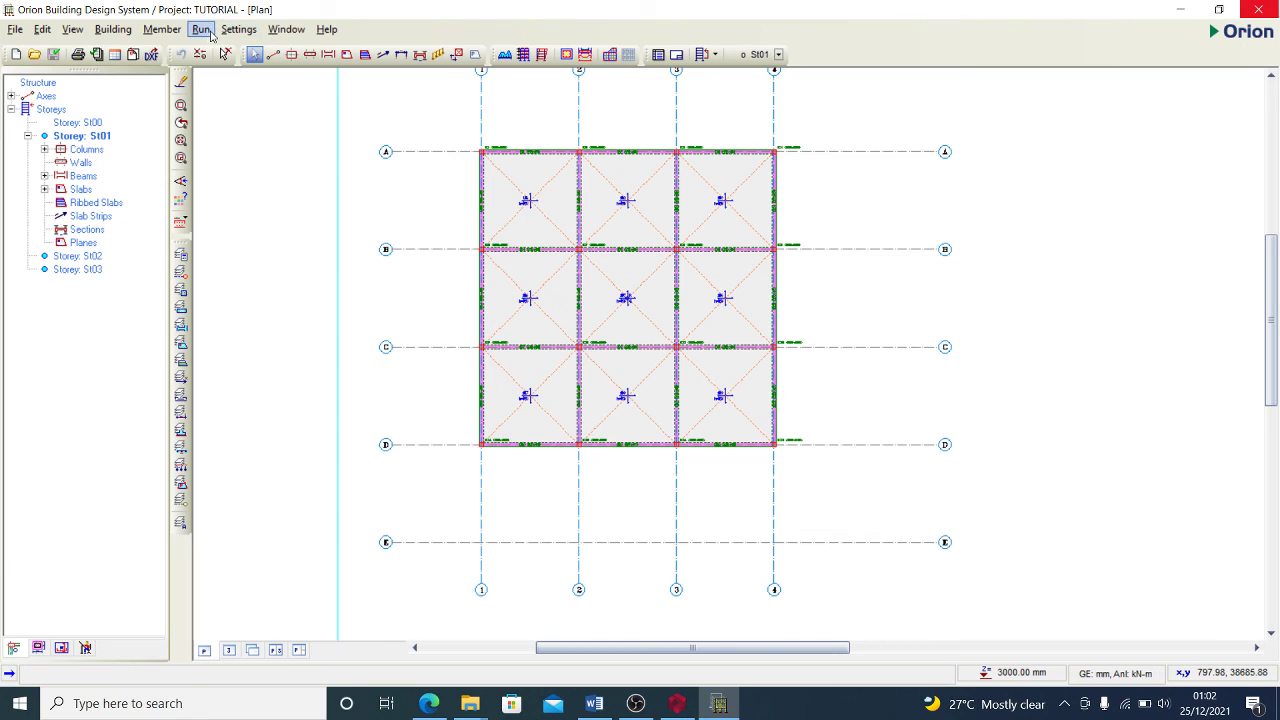
click(205, 31)
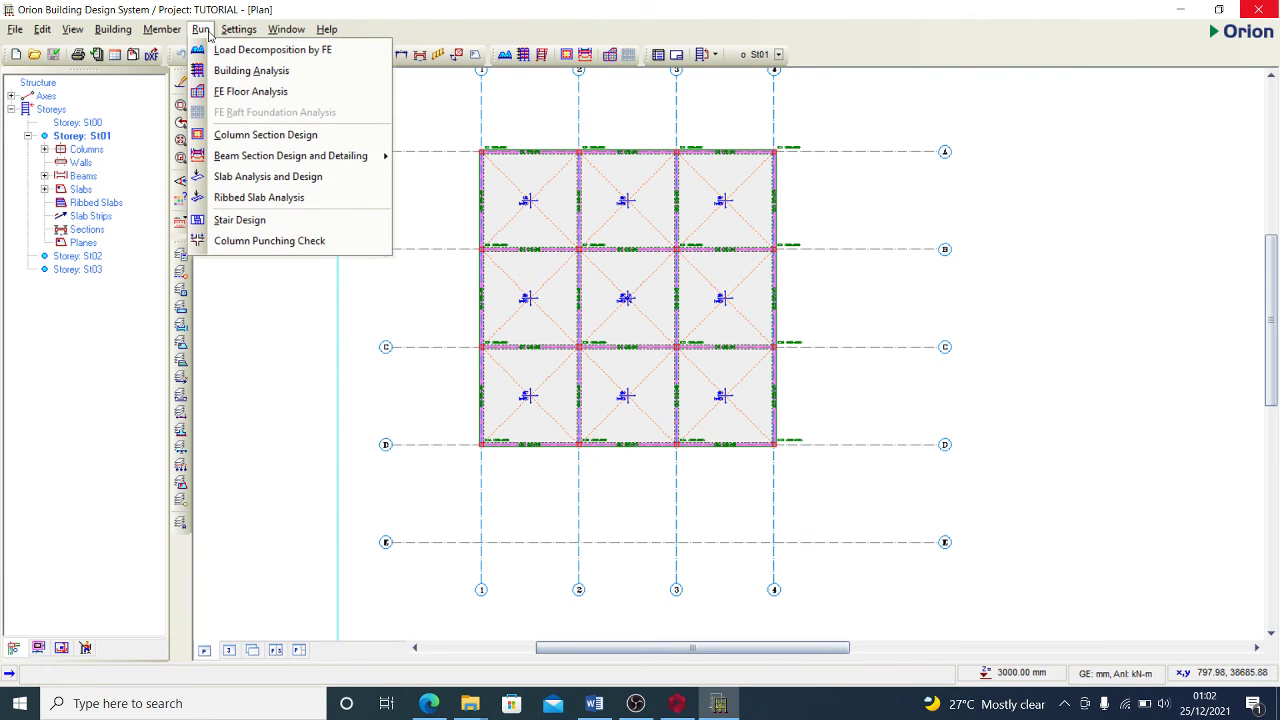
click(265, 135)
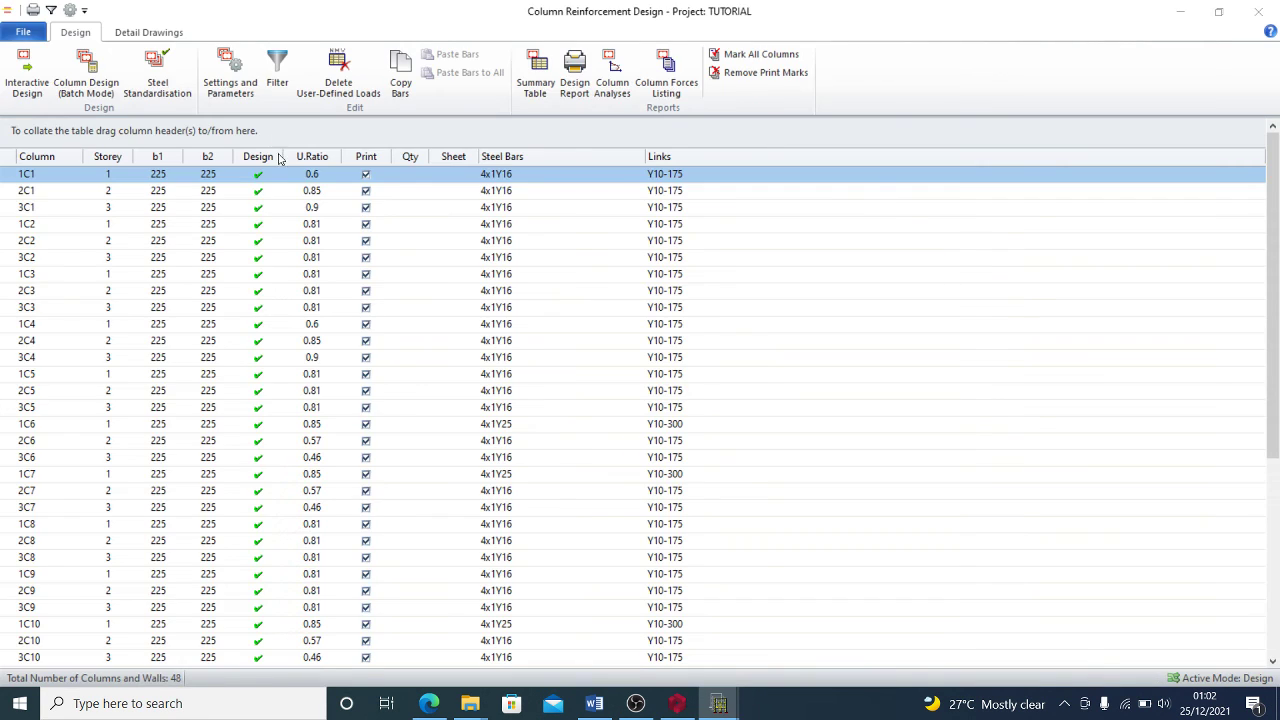
click(474, 190)
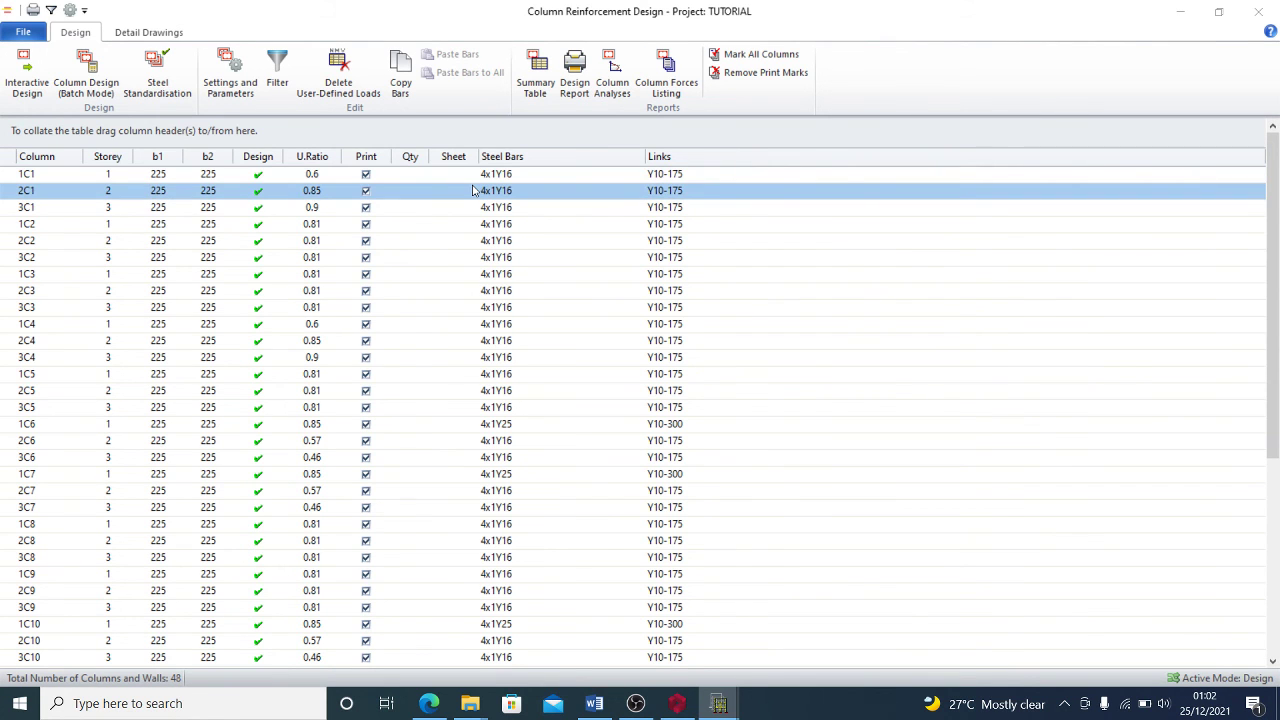
double_click(481, 197)
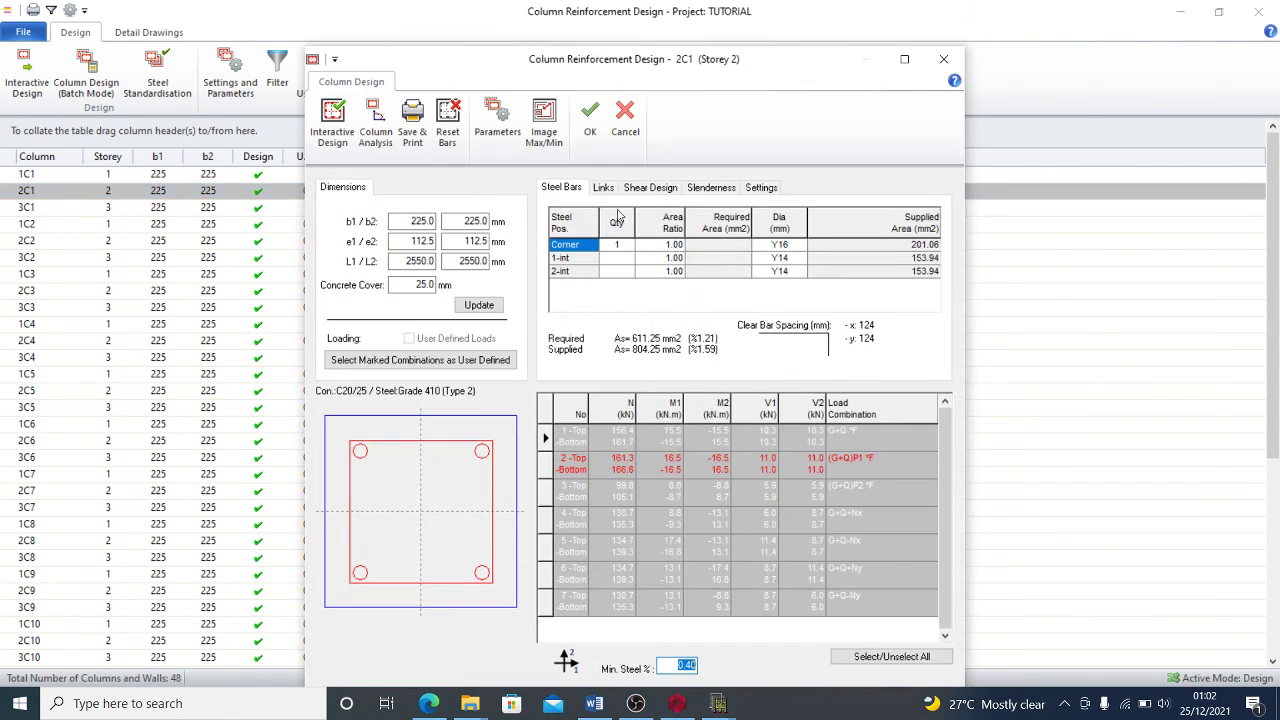
click(625, 118)
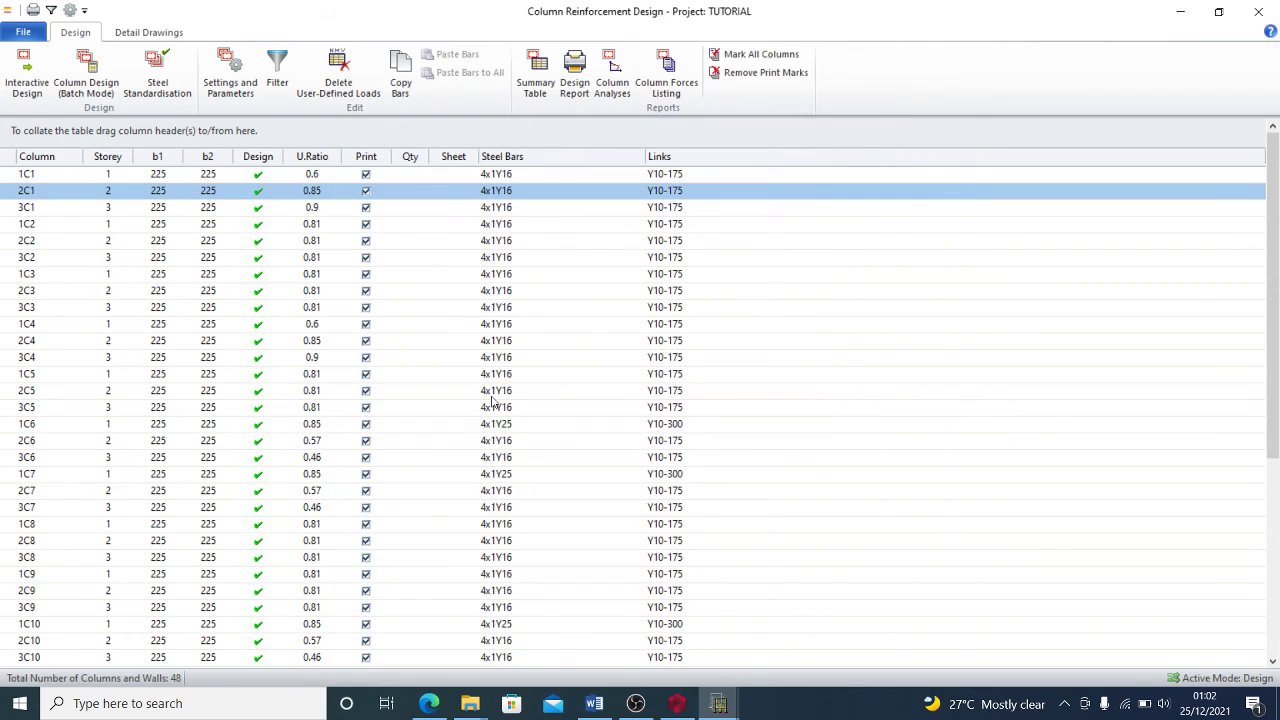
click(1258, 11)
mouse_move(641, 213)
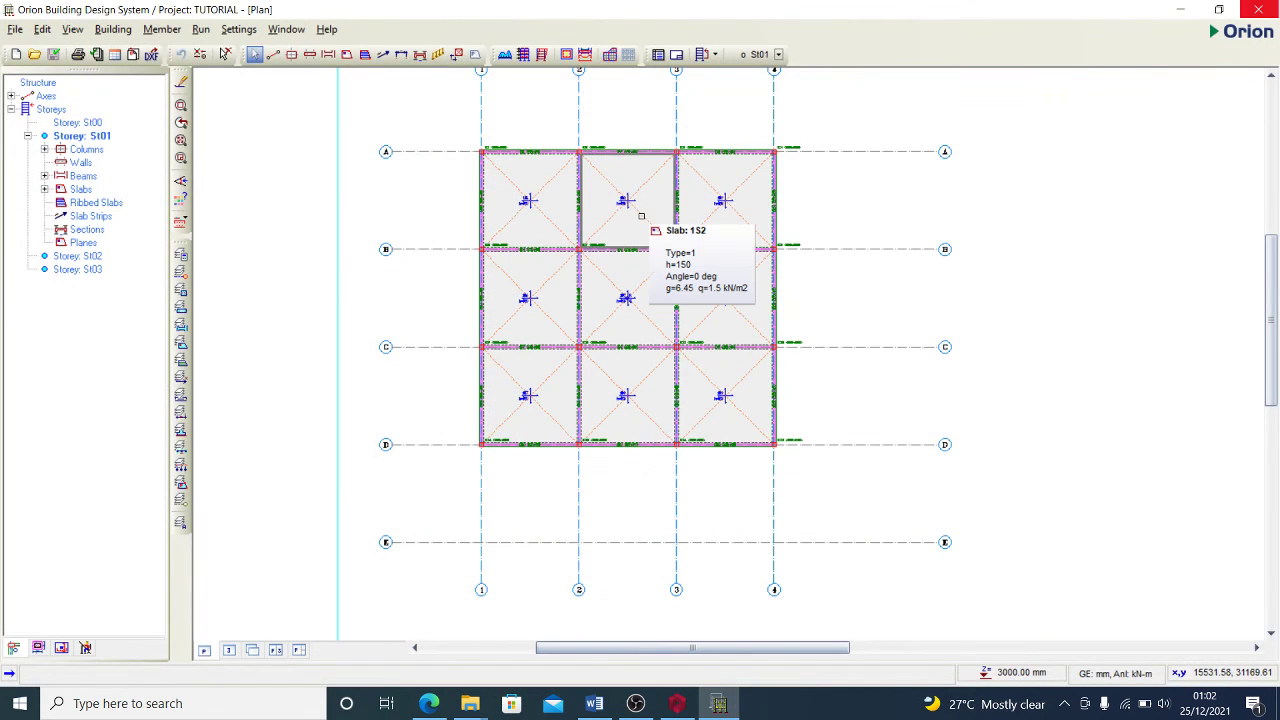